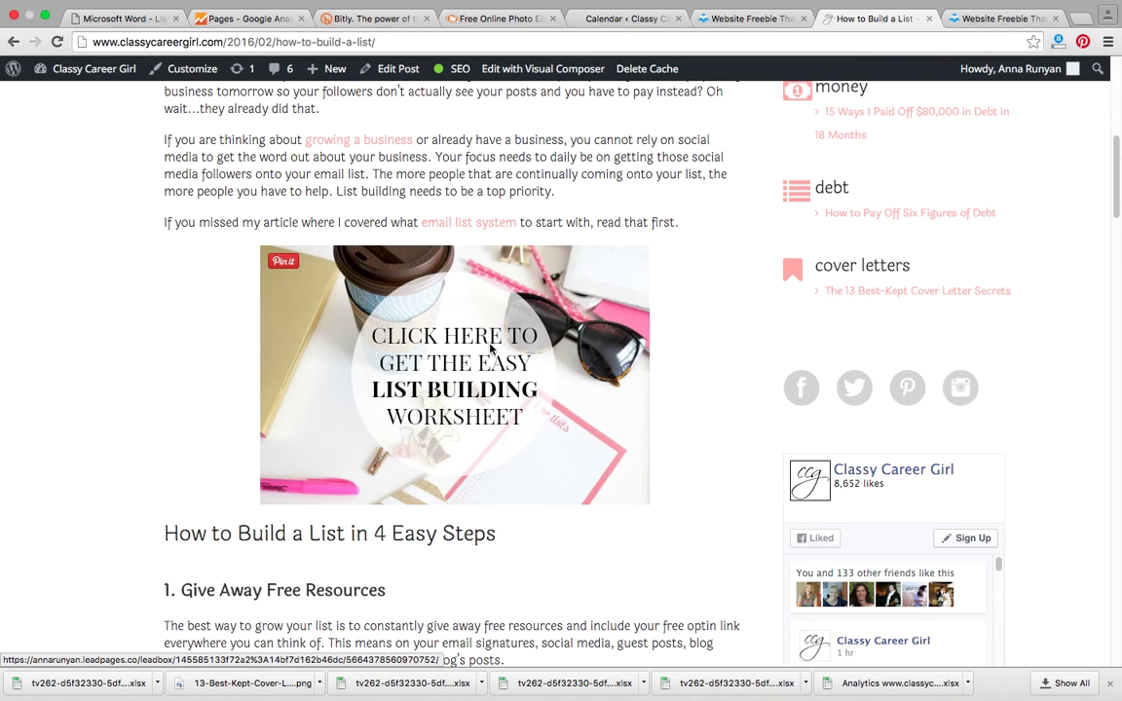
# Step: Test the worksheet opt-in popup on the list-building post, then bring up the blog home page in Safari
pyautogui.click(491, 351)
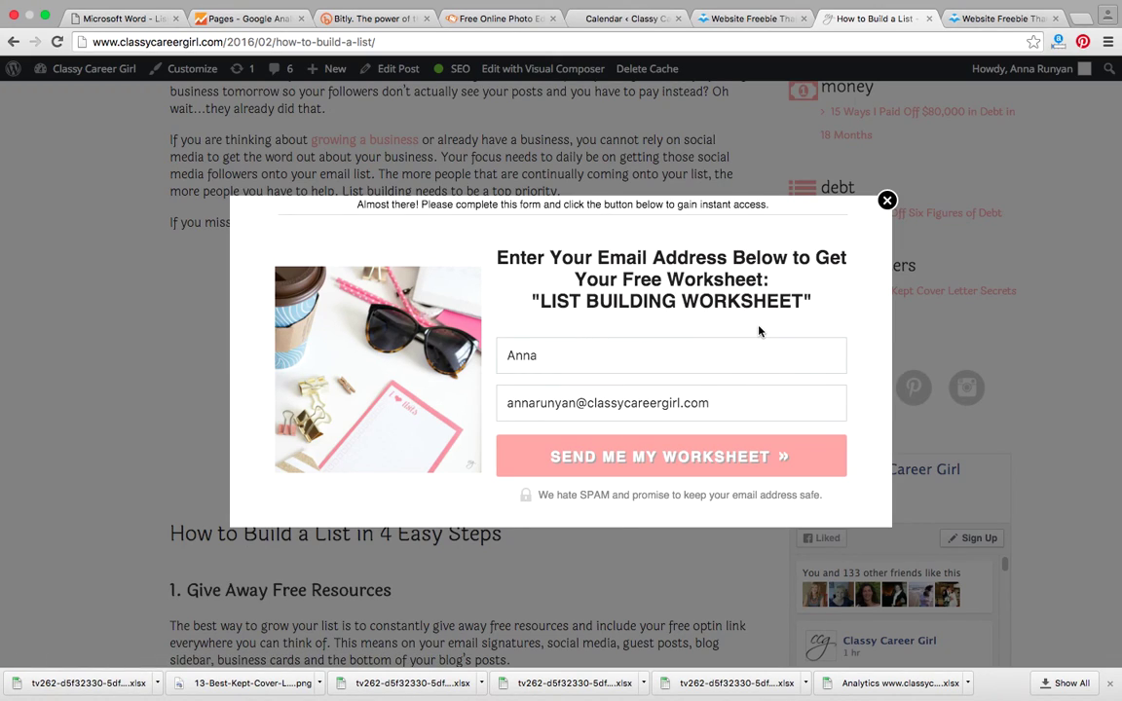
pyautogui.click(887, 201)
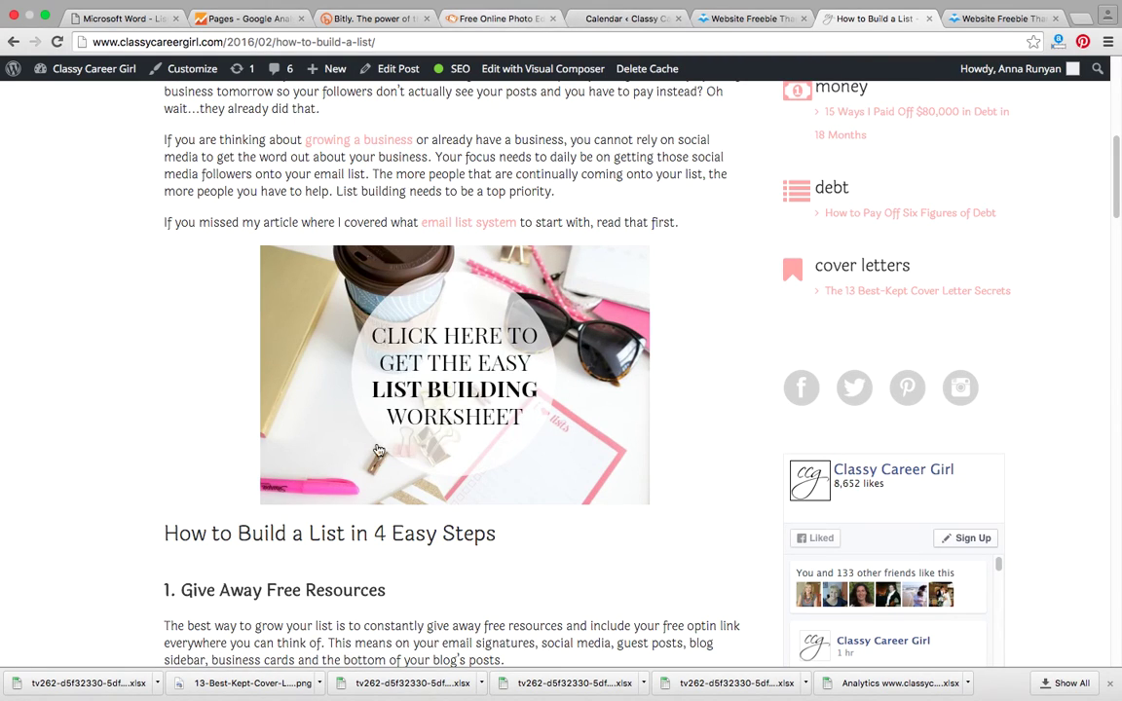
pyautogui.click(345, 689)
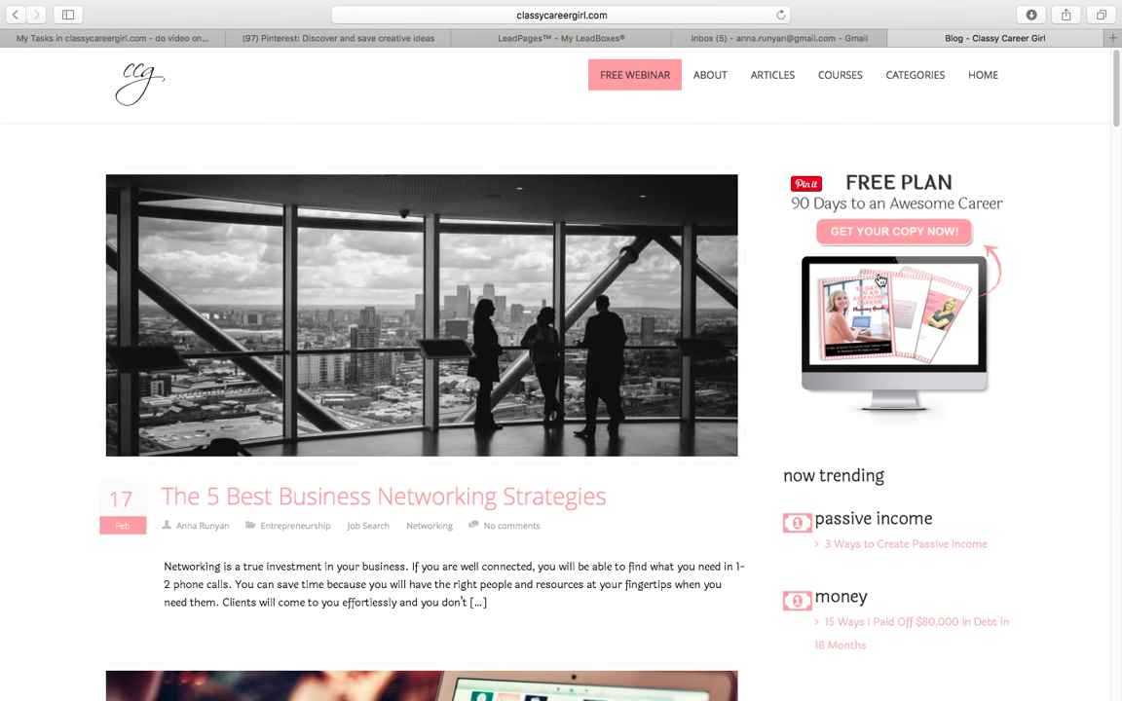
# Step: Preview and close the sidebar Free Plan popup, then go to the LeadPages My LeadBoxes list
pyautogui.click(793, 253)
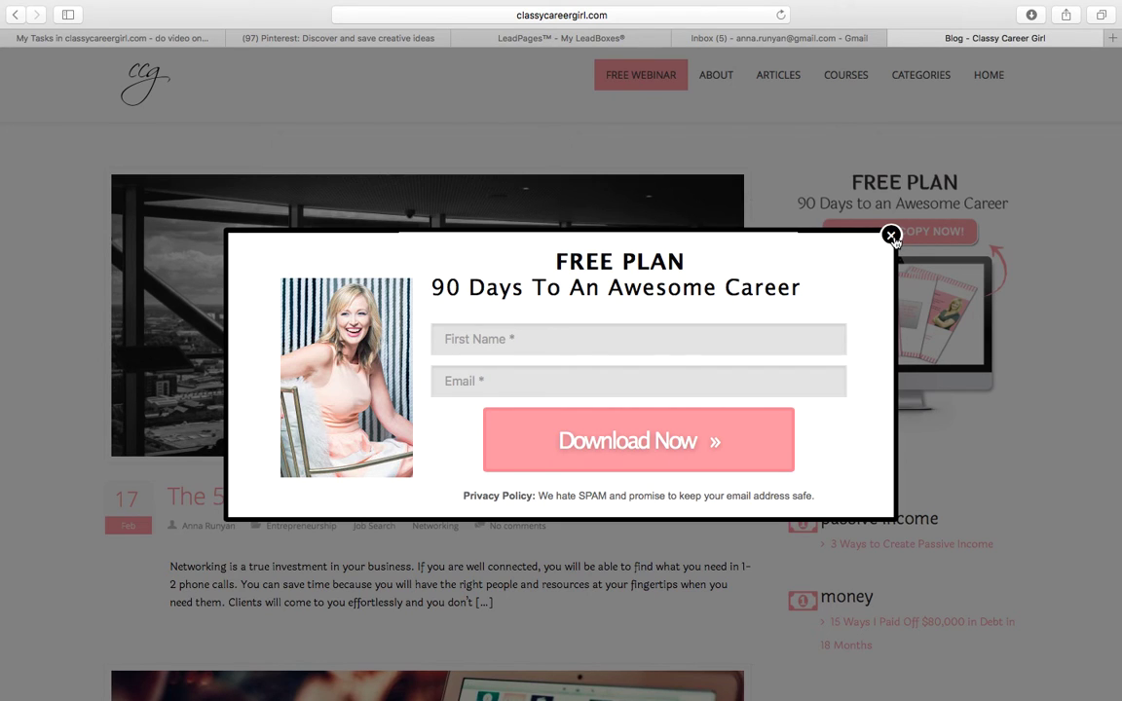
pyautogui.click(890, 235)
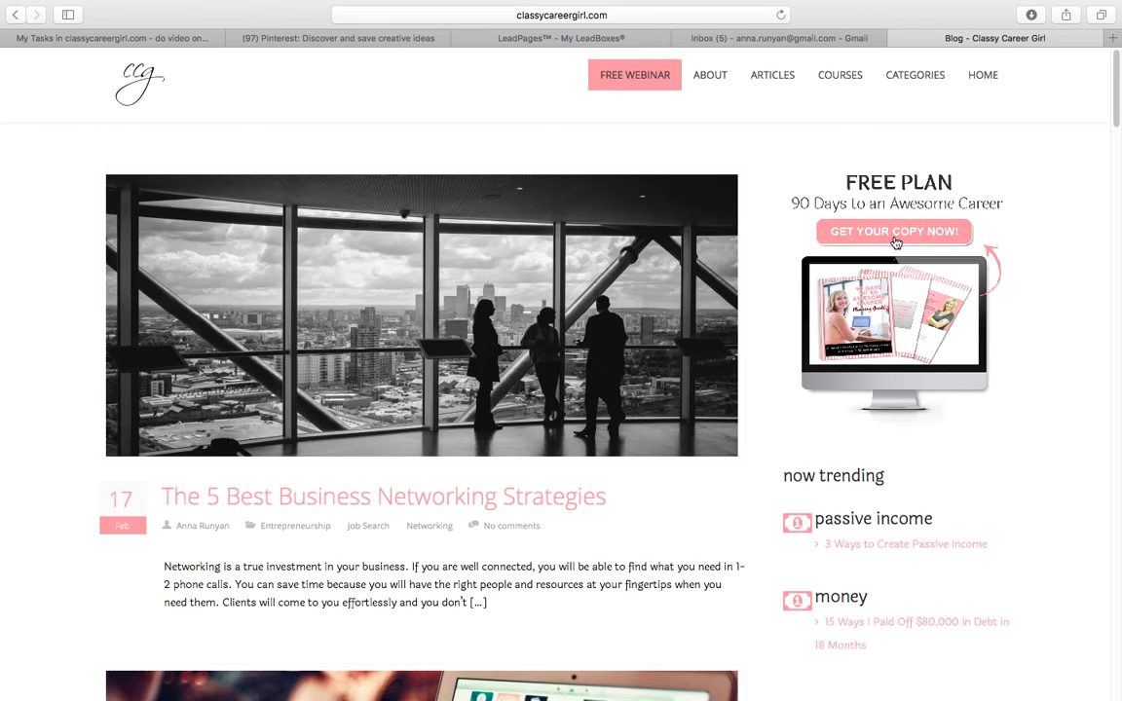
pyautogui.click(560, 38)
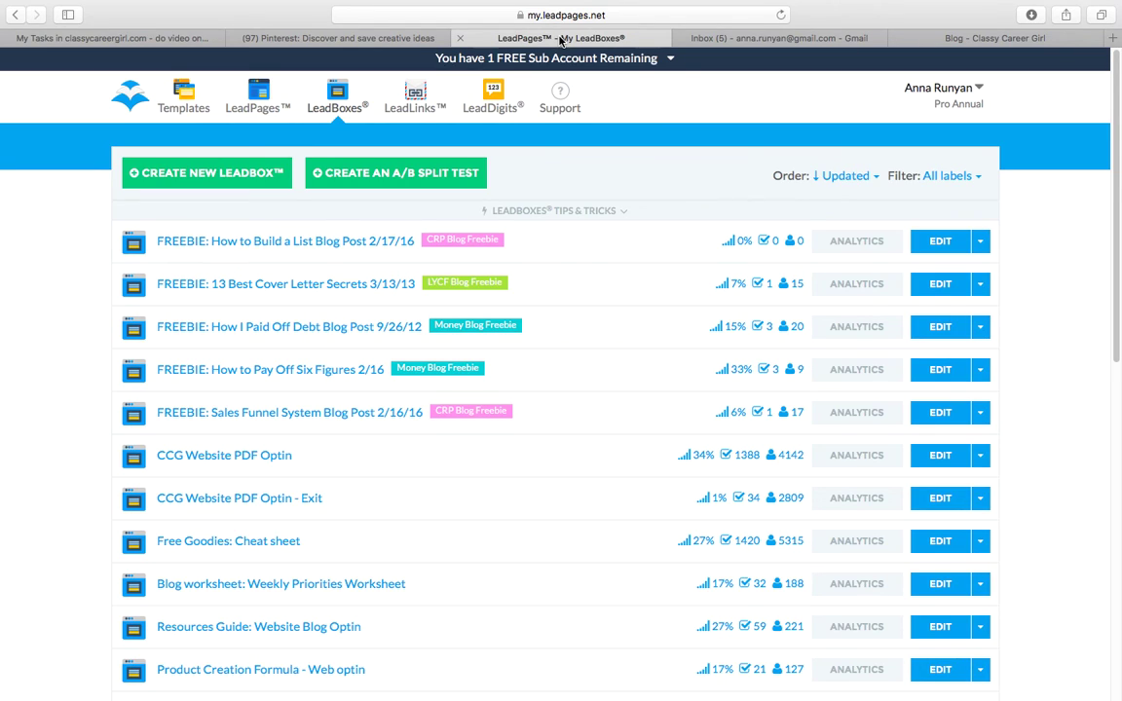
# Step: Edit the 'FREEBIE: How to Build a List Blog Post 2/17/16' LeadBox from the list
pyautogui.scroll(-2, 1006, 268)
pyautogui.scroll(2, 1006, 268)
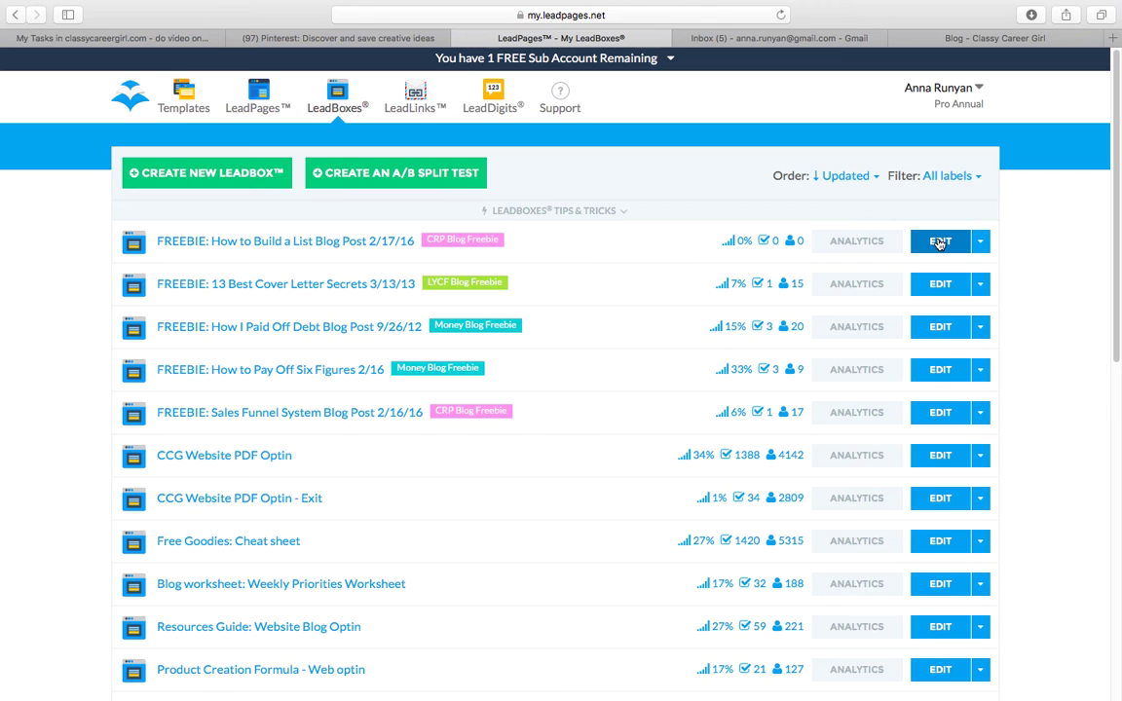
pyautogui.click(938, 243)
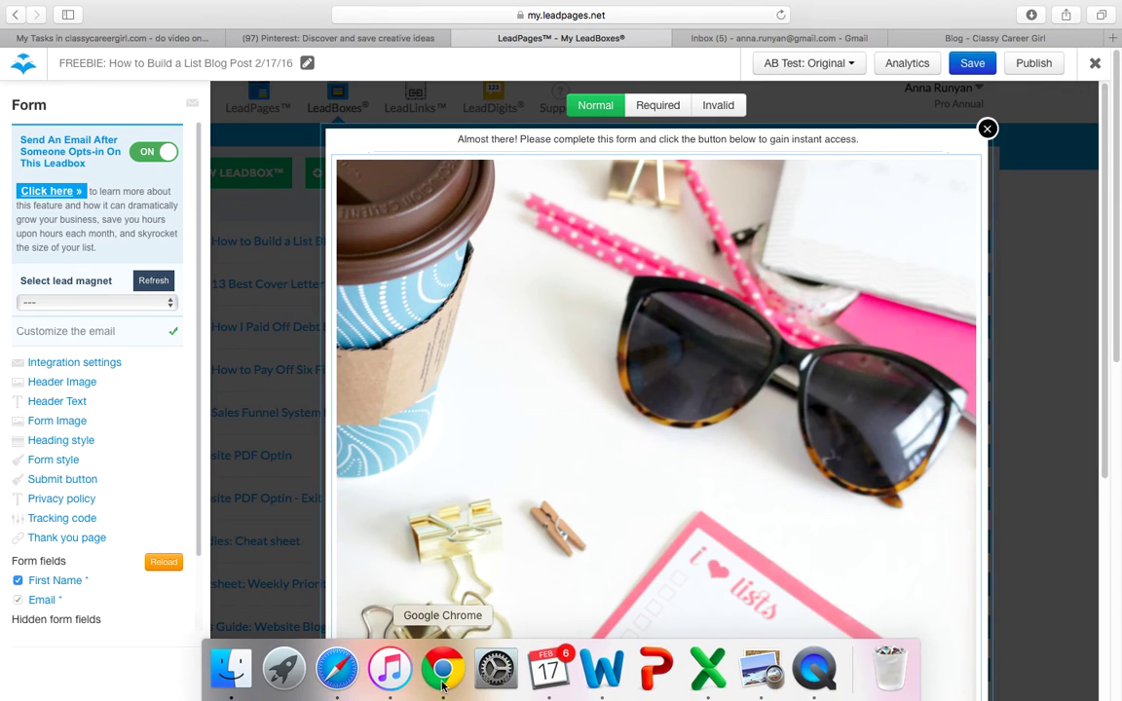
# Step: Return to Chrome and bring up the worksheet image in the PicMonkey photo editor
pyautogui.click(443, 670)
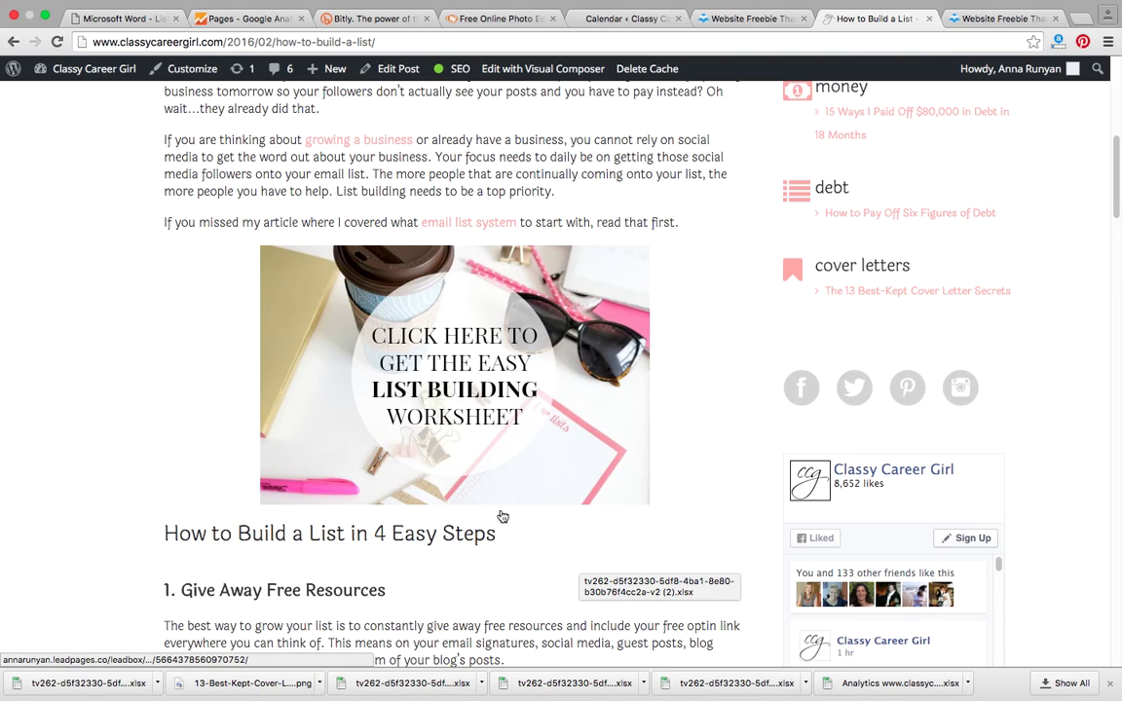
pyautogui.click(497, 19)
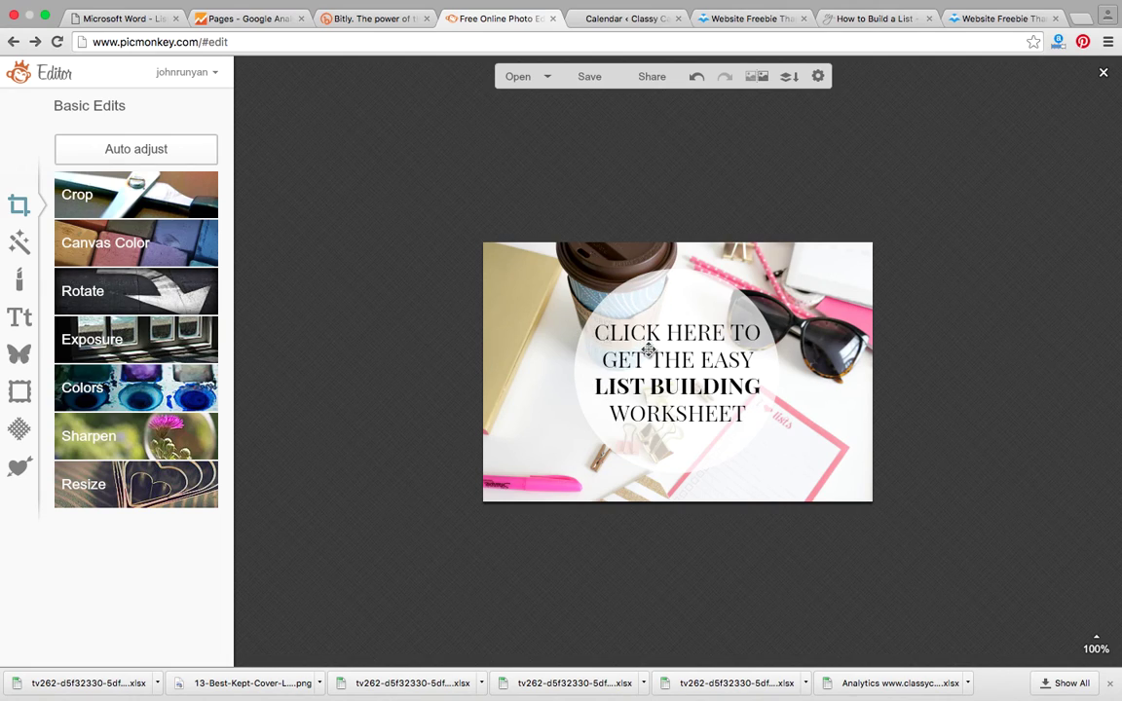
# Step: Select the white circle overlay and undo its edits until the circle is gone
pyautogui.click(647, 350)
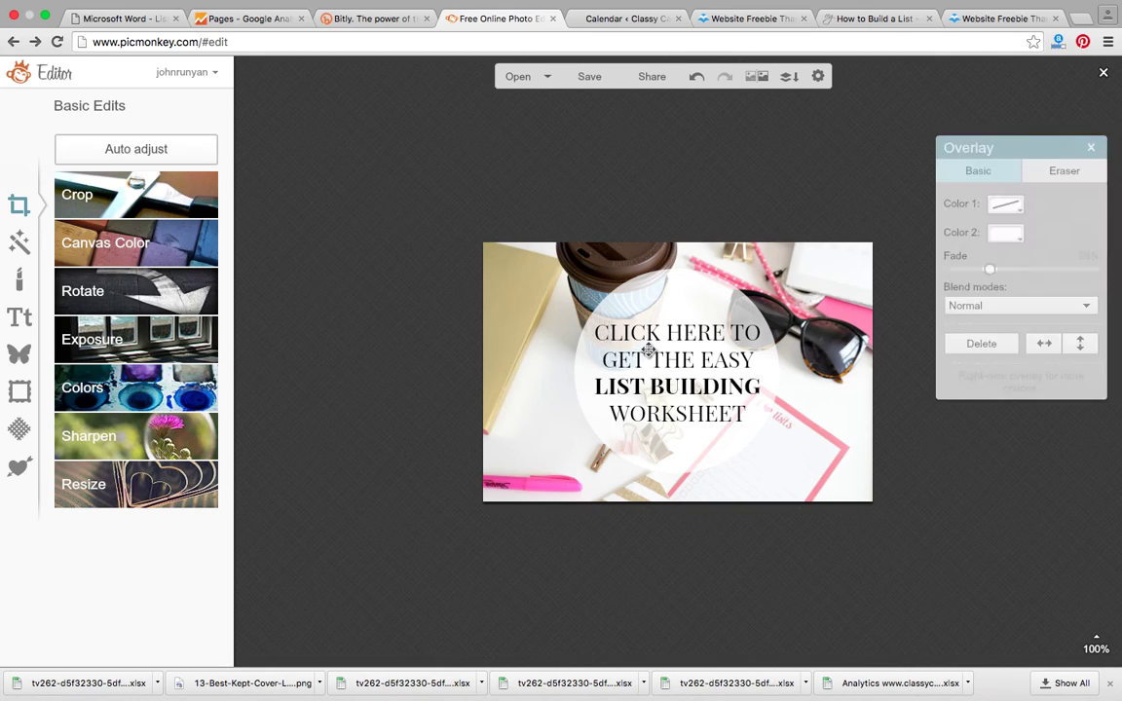
pyautogui.click(27, 324)
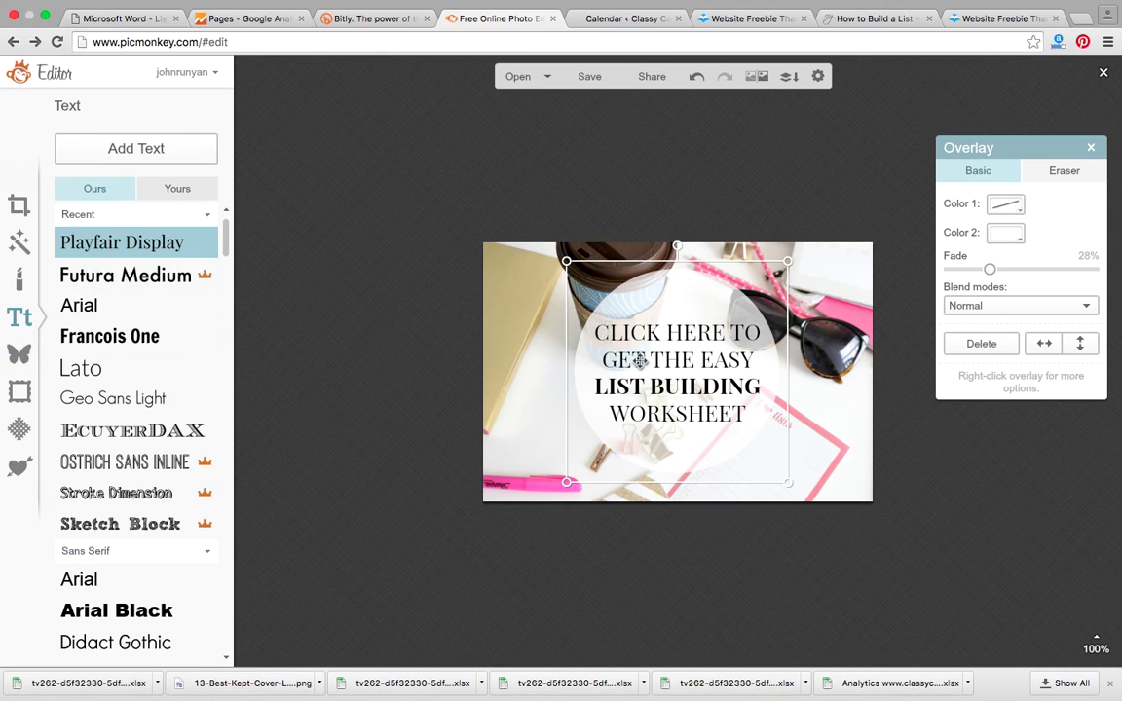
pyautogui.click(19, 355)
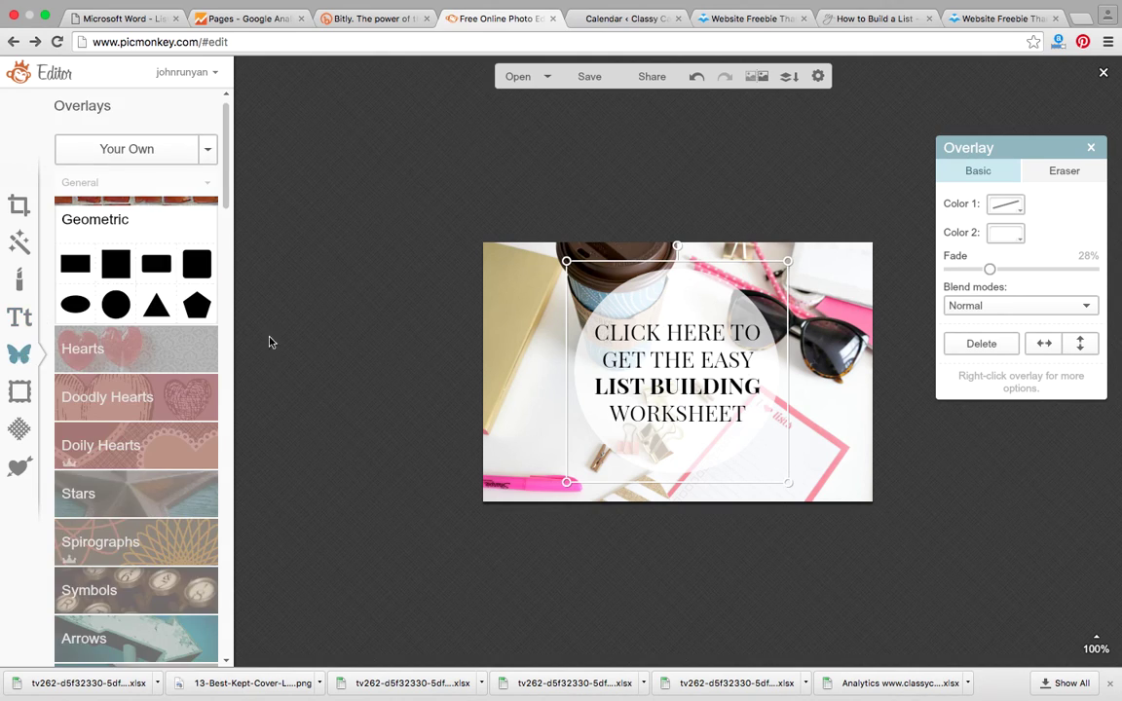
pyautogui.click(697, 78)
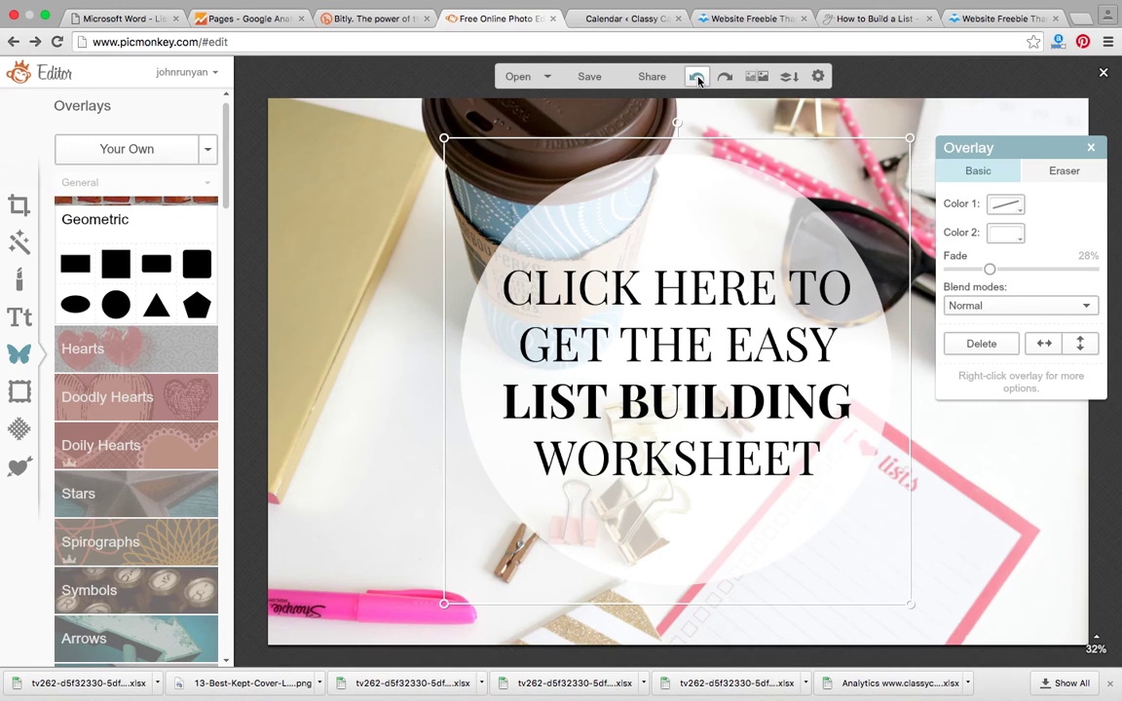
pyautogui.click(698, 78)
pyautogui.click(698, 78)
pyautogui.click(698, 78)
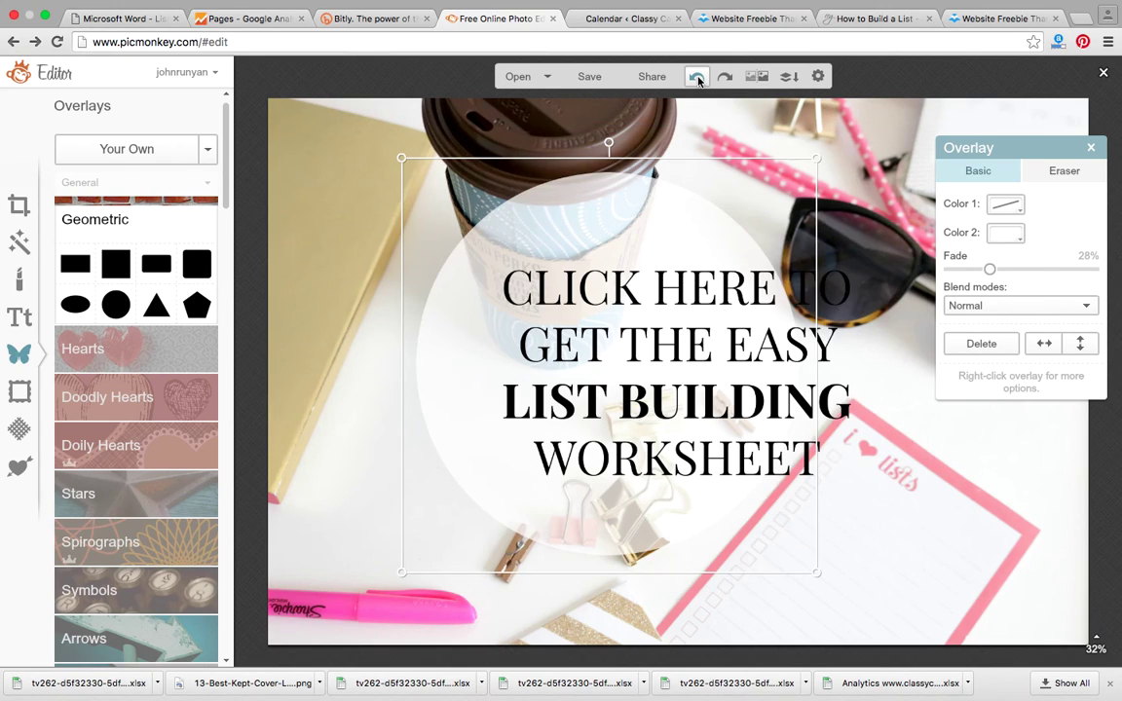
pyautogui.click(697, 78)
pyautogui.click(697, 78)
pyautogui.click(697, 78)
pyautogui.click(697, 77)
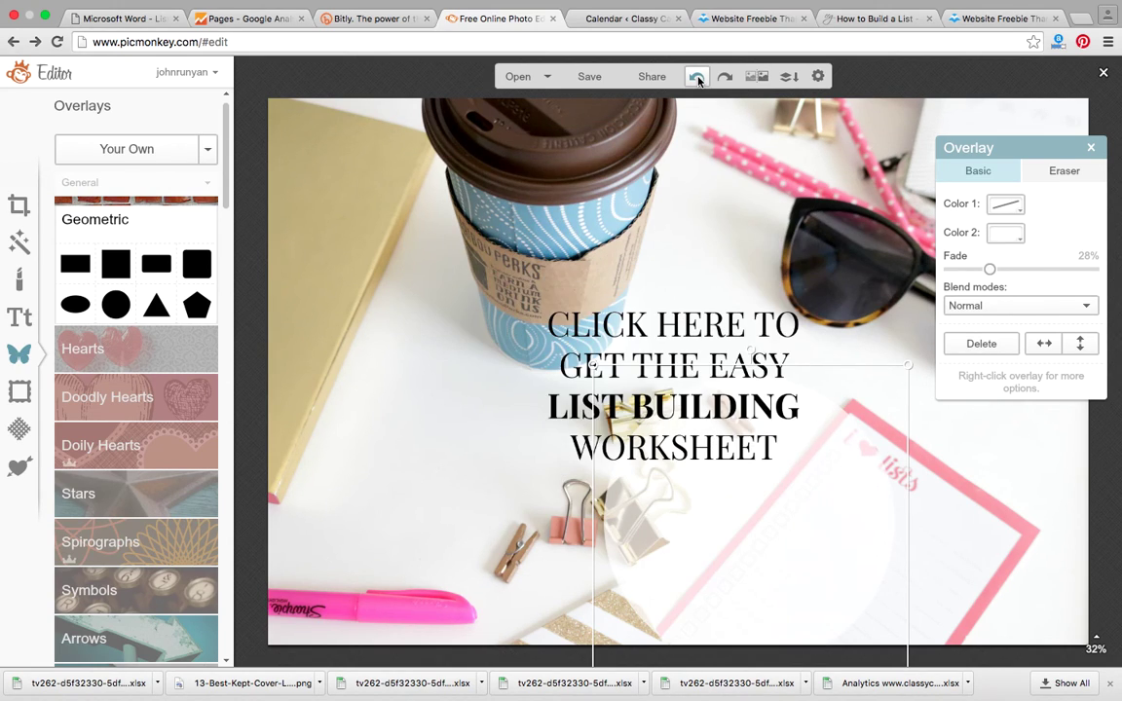
pyautogui.click(697, 78)
pyautogui.click(697, 78)
pyautogui.click(697, 78)
pyautogui.click(697, 78)
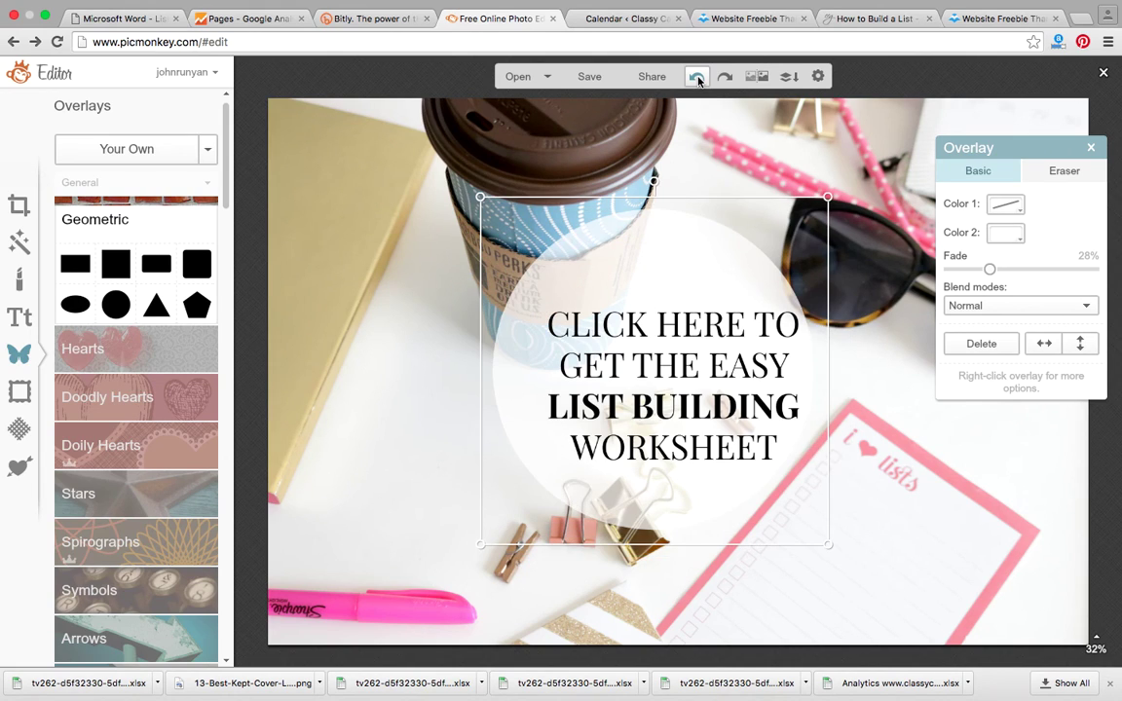
pyautogui.click(697, 78)
pyautogui.click(697, 78)
pyautogui.click(697, 78)
pyautogui.click(697, 78)
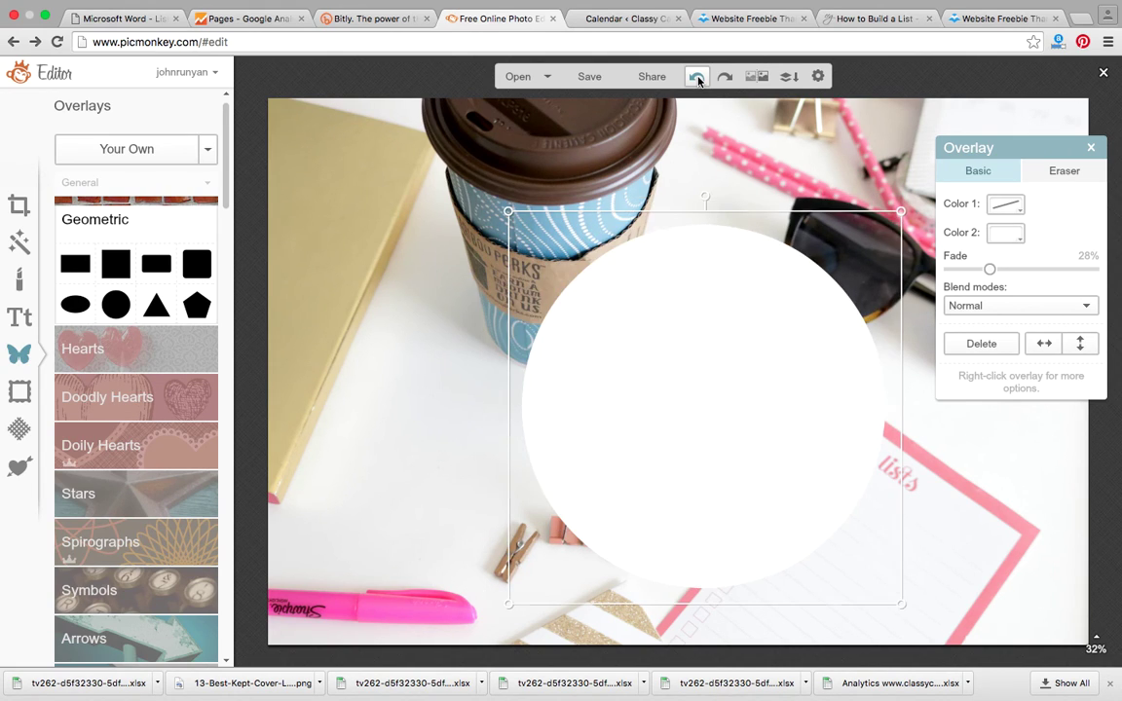
pyautogui.click(698, 78)
pyautogui.click(697, 78)
pyautogui.click(697, 78)
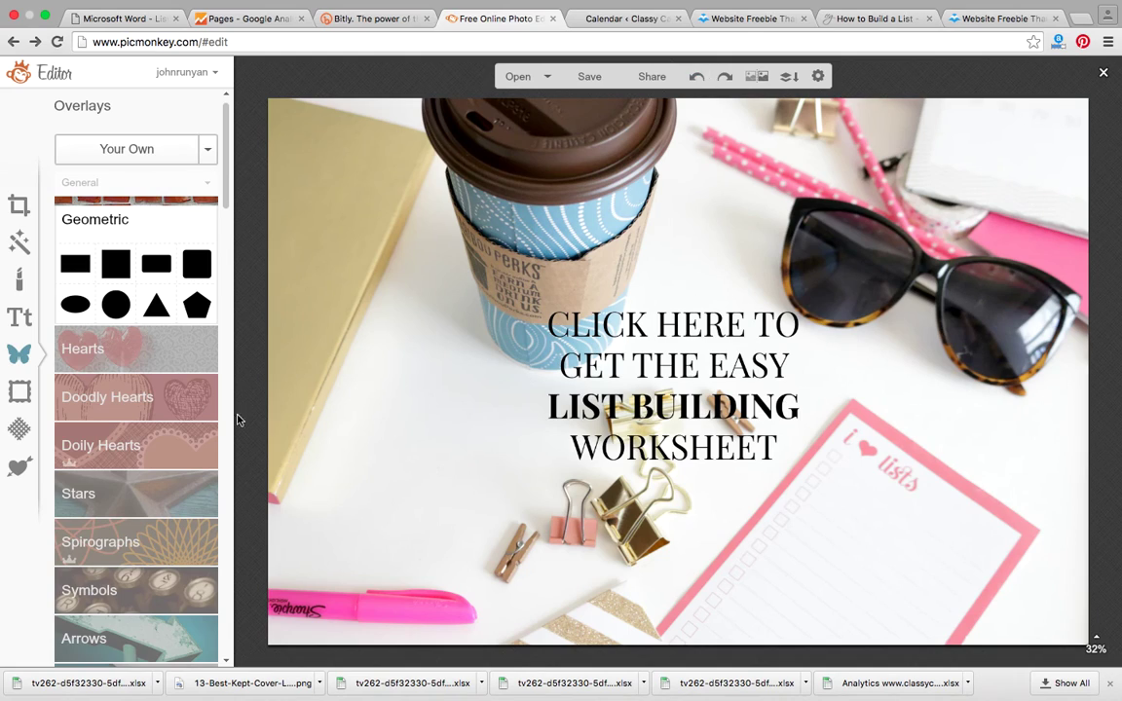
# Step: Undo the LIST BUILDING, GET THE EASY and CLICK HERE text edits, leaving the plain desk photo
pyautogui.click(694, 78)
pyautogui.click(694, 78)
pyautogui.click(694, 78)
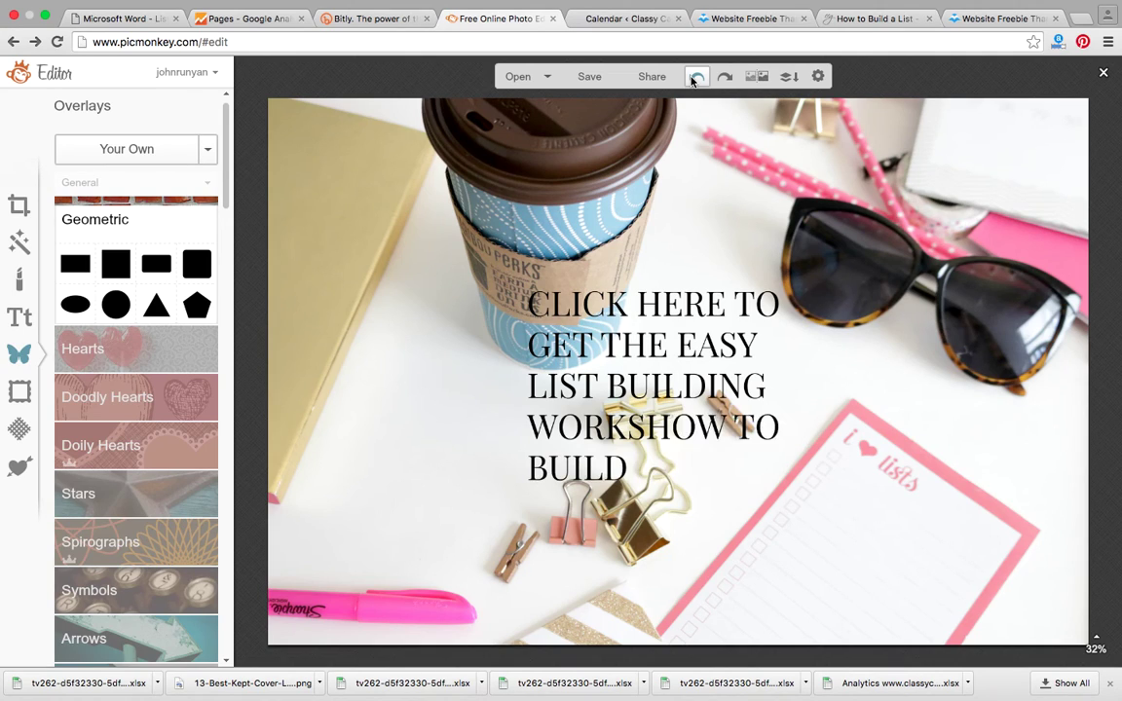
pyautogui.click(694, 78)
pyautogui.click(694, 78)
pyautogui.click(694, 78)
pyautogui.click(694, 78)
pyautogui.click(694, 77)
pyautogui.click(694, 78)
pyautogui.click(694, 78)
pyautogui.click(694, 78)
pyautogui.click(695, 78)
pyautogui.click(694, 78)
pyautogui.click(694, 78)
pyautogui.click(694, 78)
pyautogui.click(694, 78)
pyautogui.click(695, 78)
pyautogui.click(694, 78)
pyautogui.click(694, 78)
pyautogui.click(695, 77)
# Step: Add centred 'CLICK HERE TO DOWNLOAD' text in Futura Medium
pyautogui.click(18, 318)
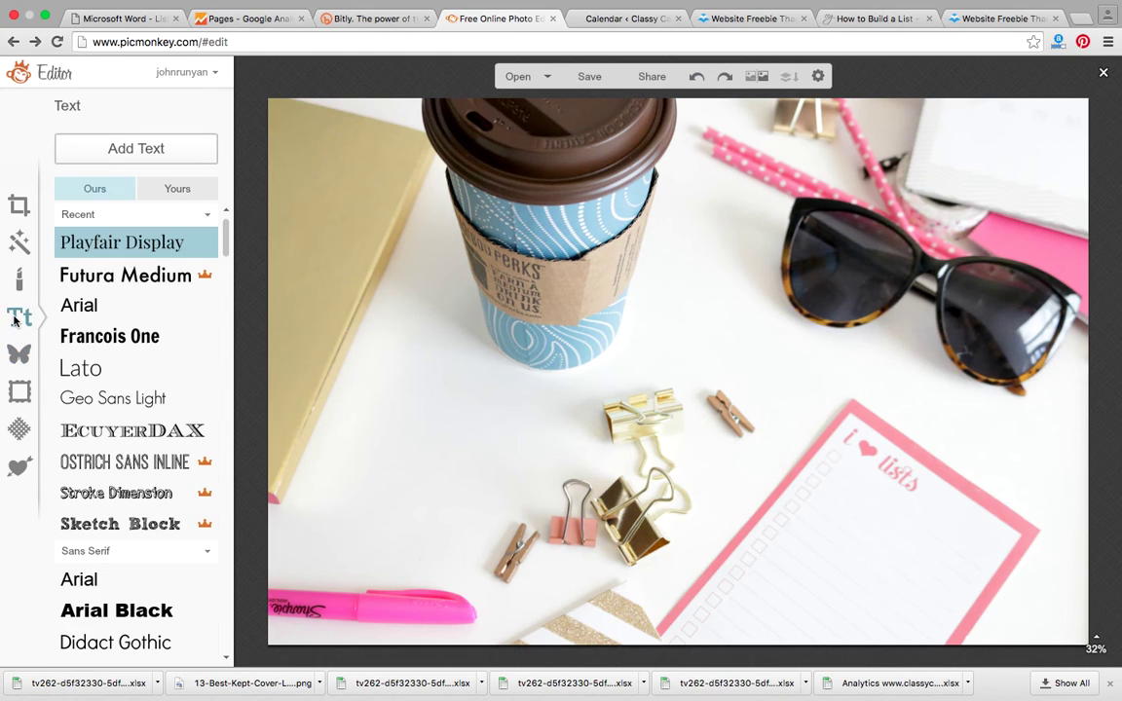
pyautogui.click(124, 275)
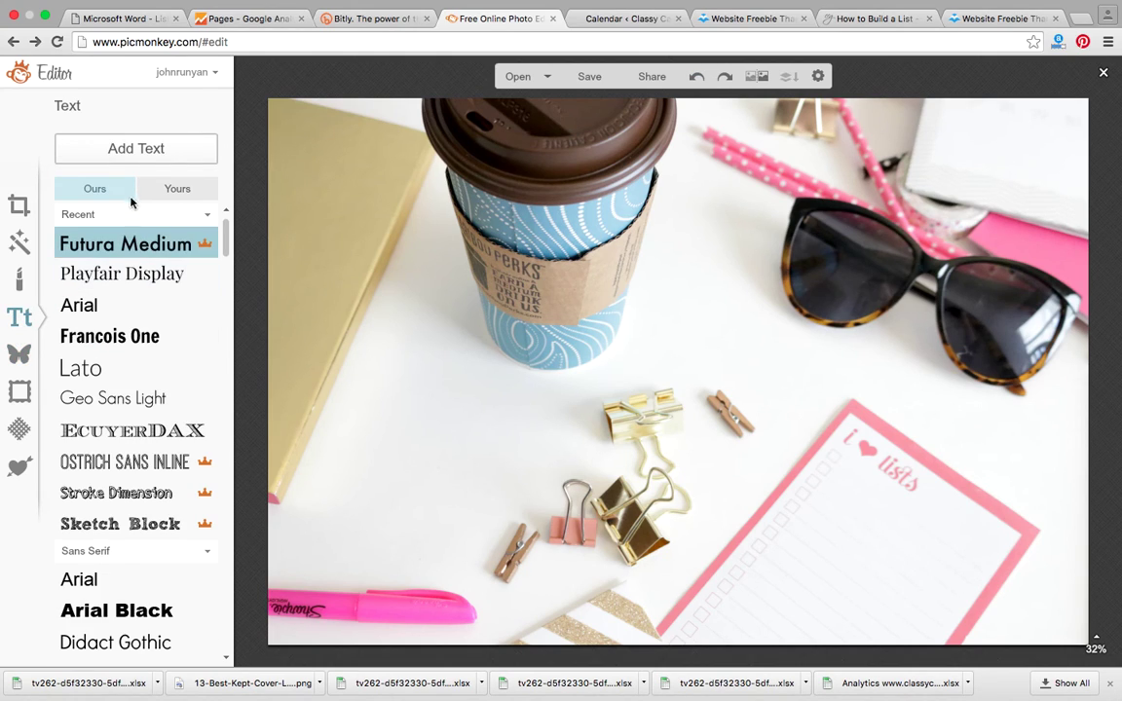
pyautogui.click(130, 151)
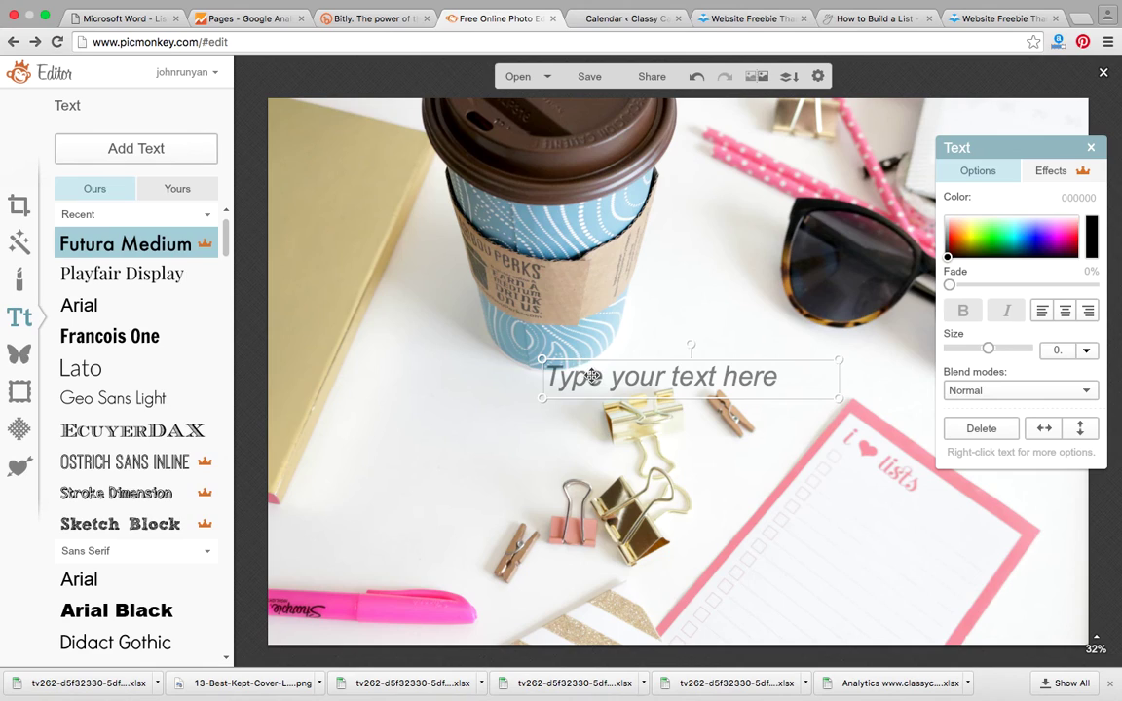
pyautogui.write('CLICK HERE')
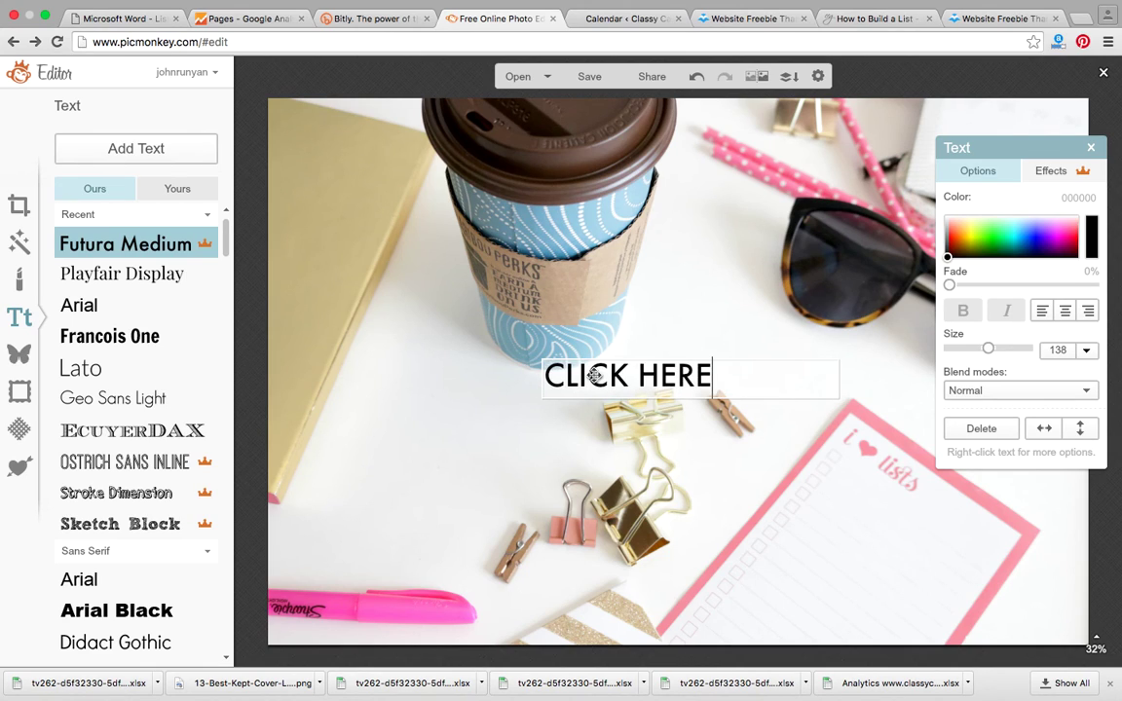
pyautogui.write(' TO DOWNLOAD')
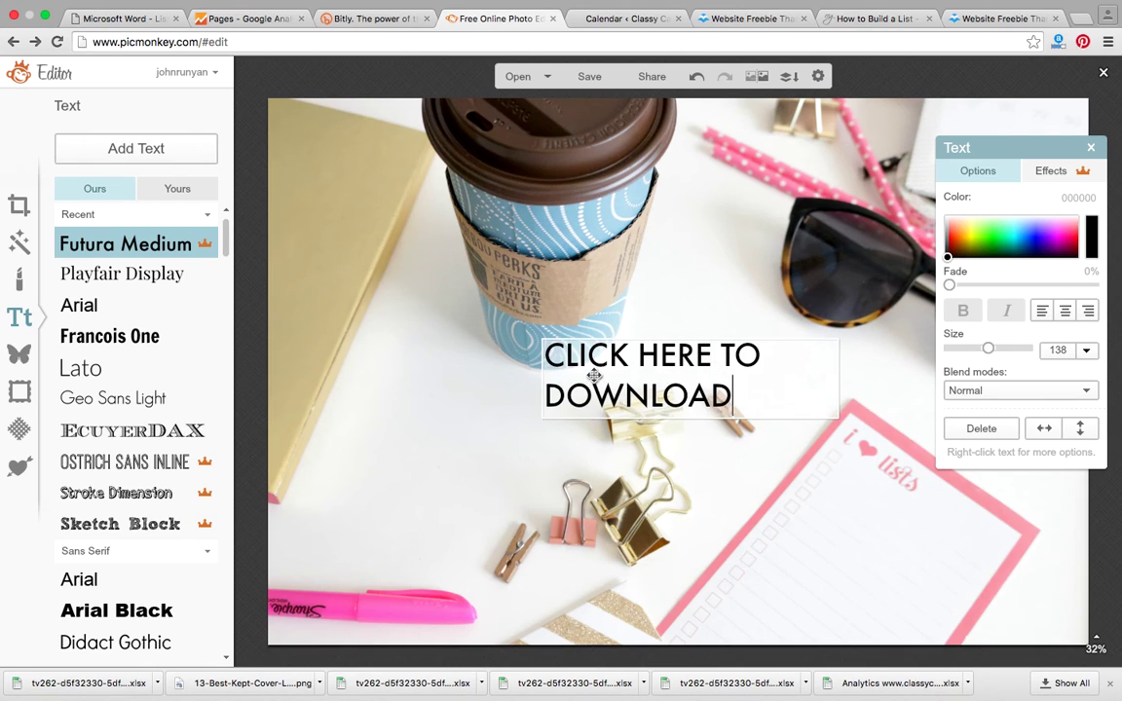
pyautogui.click(1064, 311)
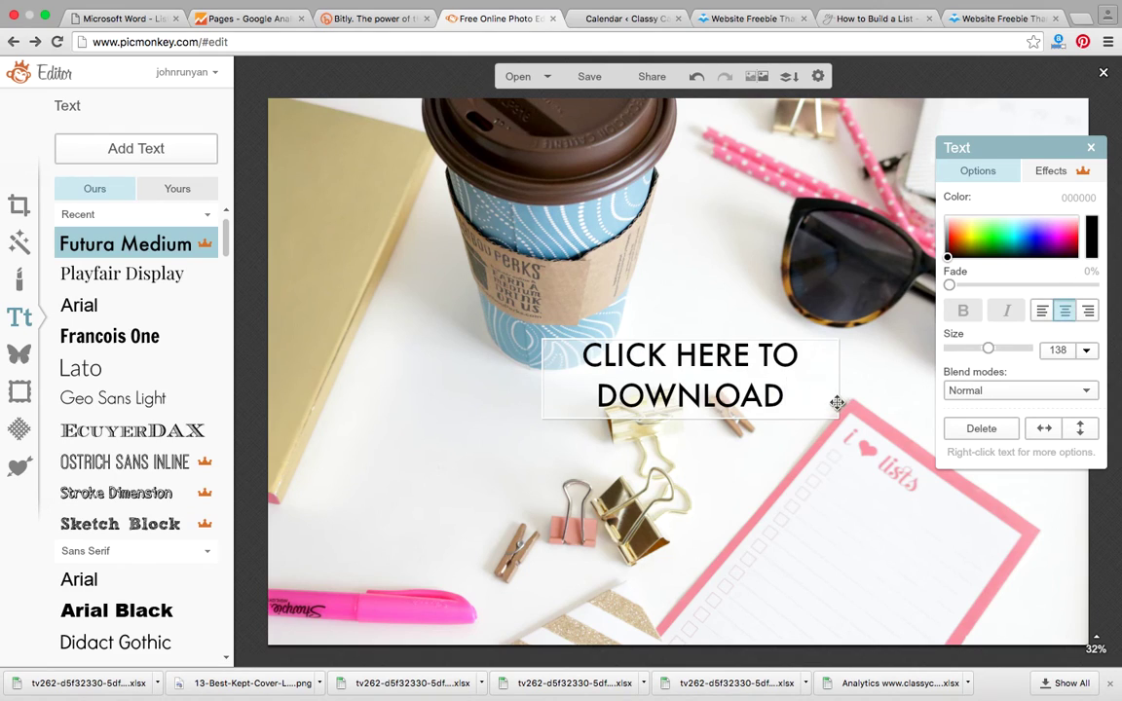
# Step: Add a circle overlay and enlarge it to cover the download text
pyautogui.click(19, 353)
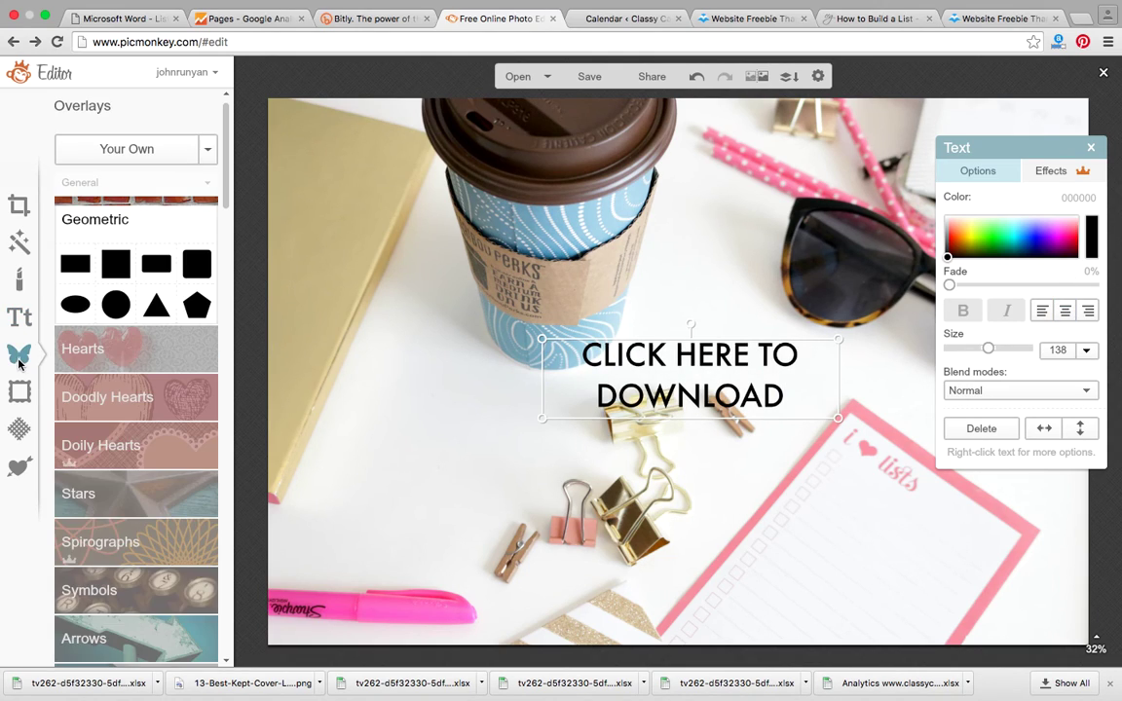
pyautogui.click(116, 304)
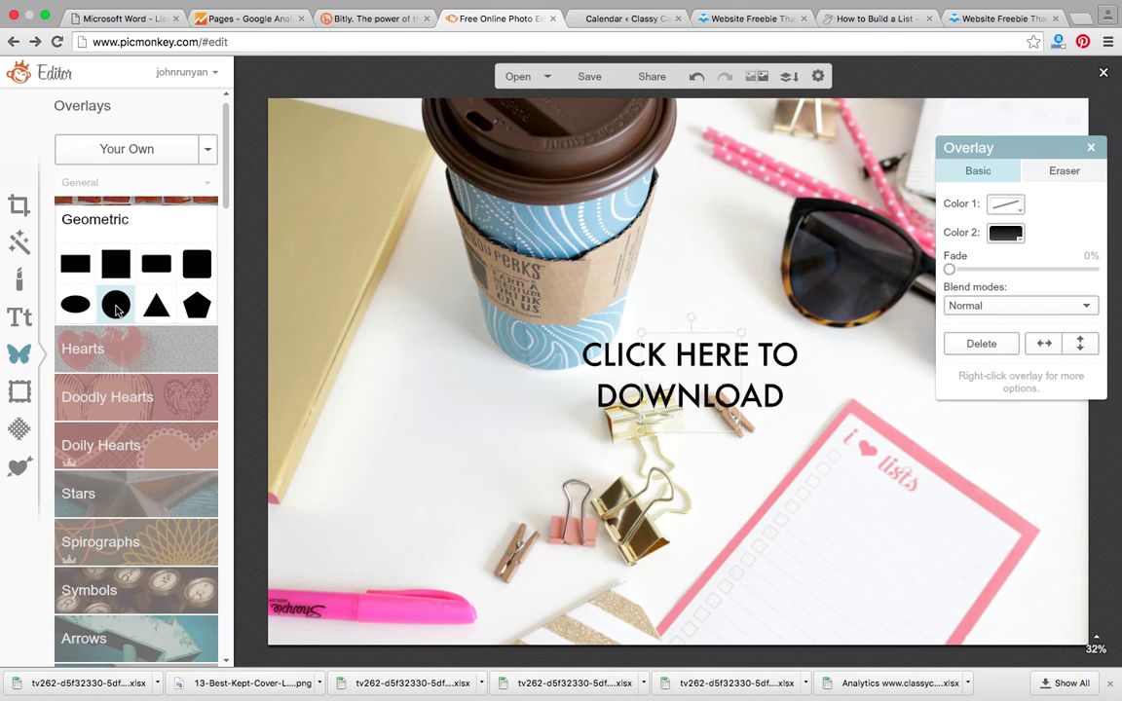
pyautogui.moveTo(638, 331); pyautogui.dragTo(597, 351)
pyautogui.moveTo(740, 431); pyautogui.dragTo(853, 542)
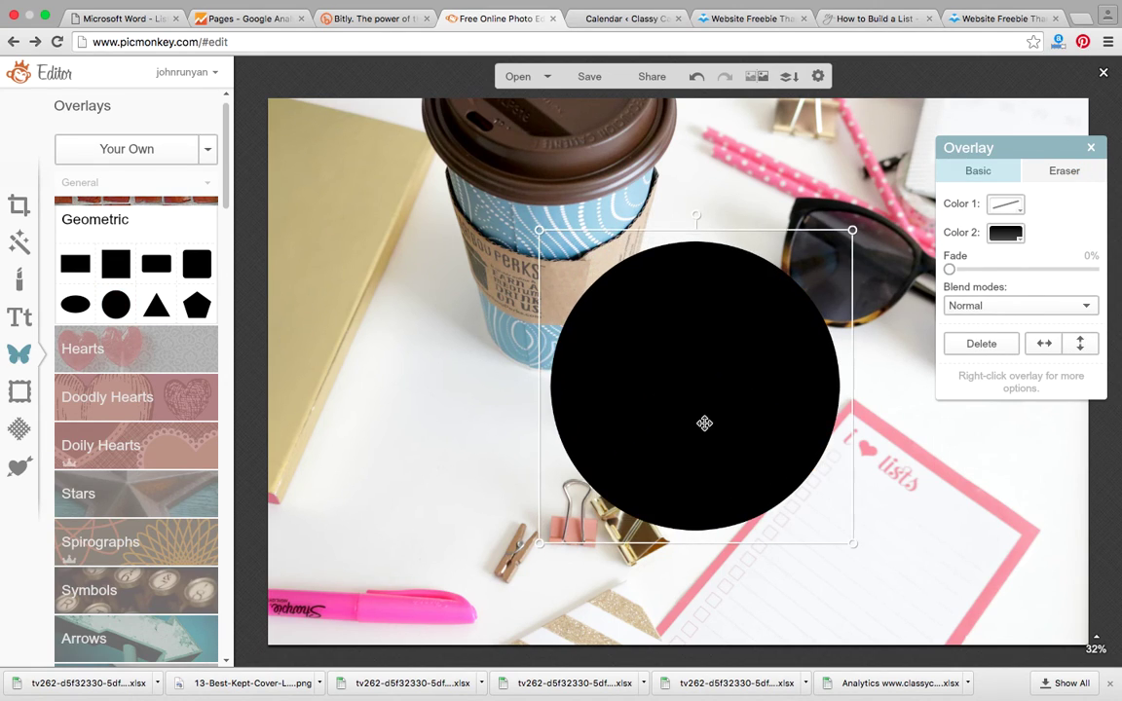
# Step: Make the circle white, fade it to about 33%, and send it behind the text
pyautogui.click(1021, 242)
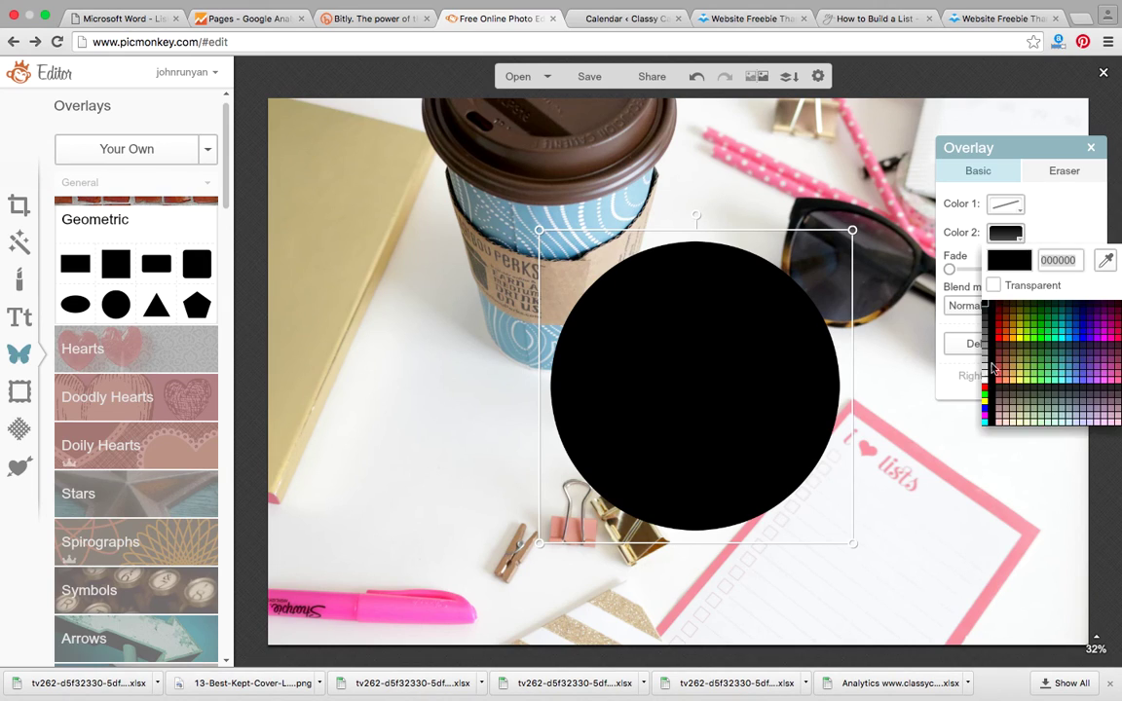
pyautogui.click(983, 384)
pyautogui.click(950, 269)
pyautogui.moveTo(950, 268); pyautogui.dragTo(996, 270)
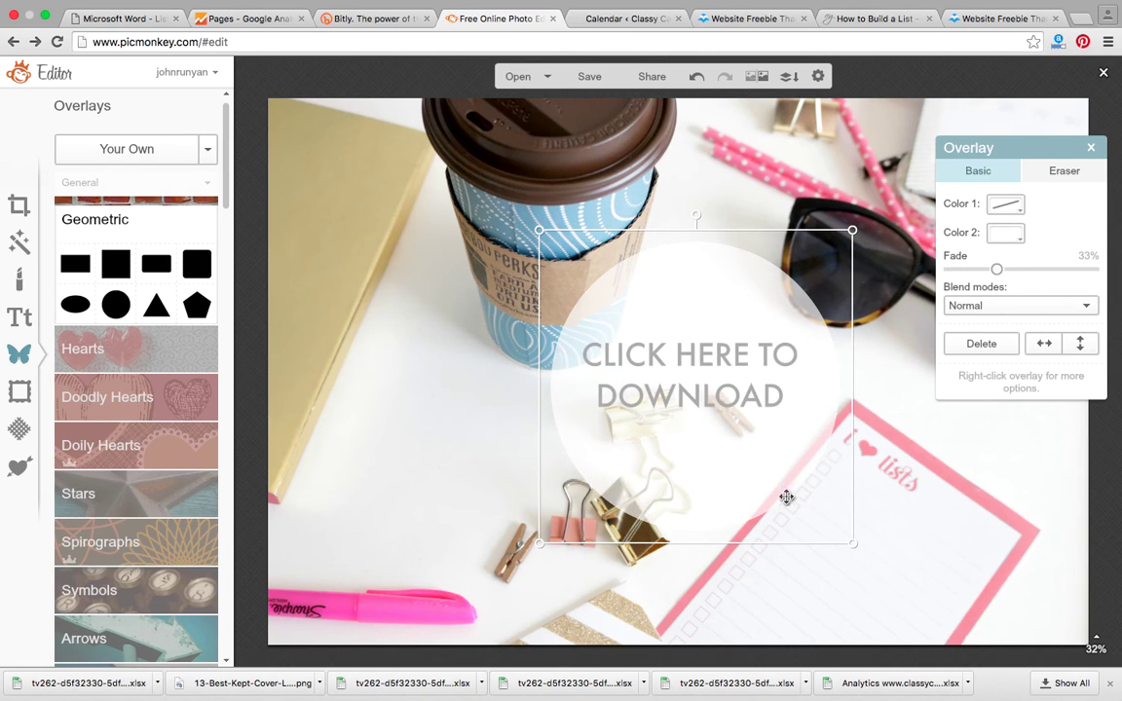
pyautogui.rightClick(739, 454)
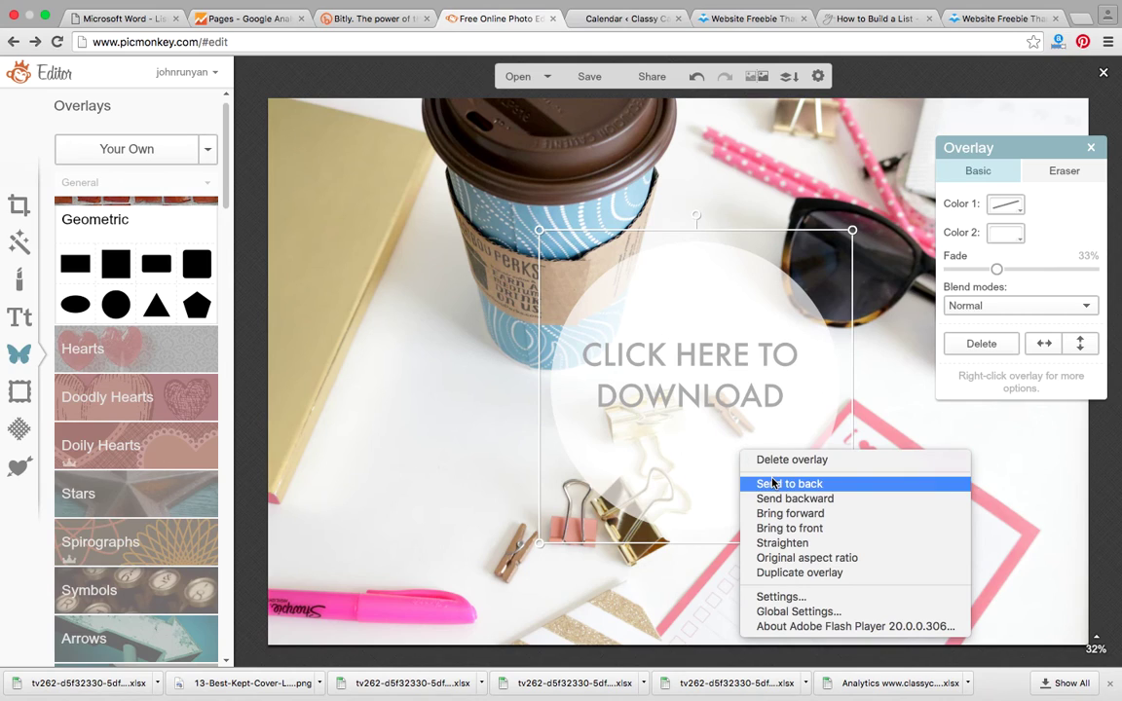
pyautogui.click(772, 481)
pyautogui.moveTo(732, 476); pyautogui.dragTo(727, 466)
pyautogui.click(448, 471)
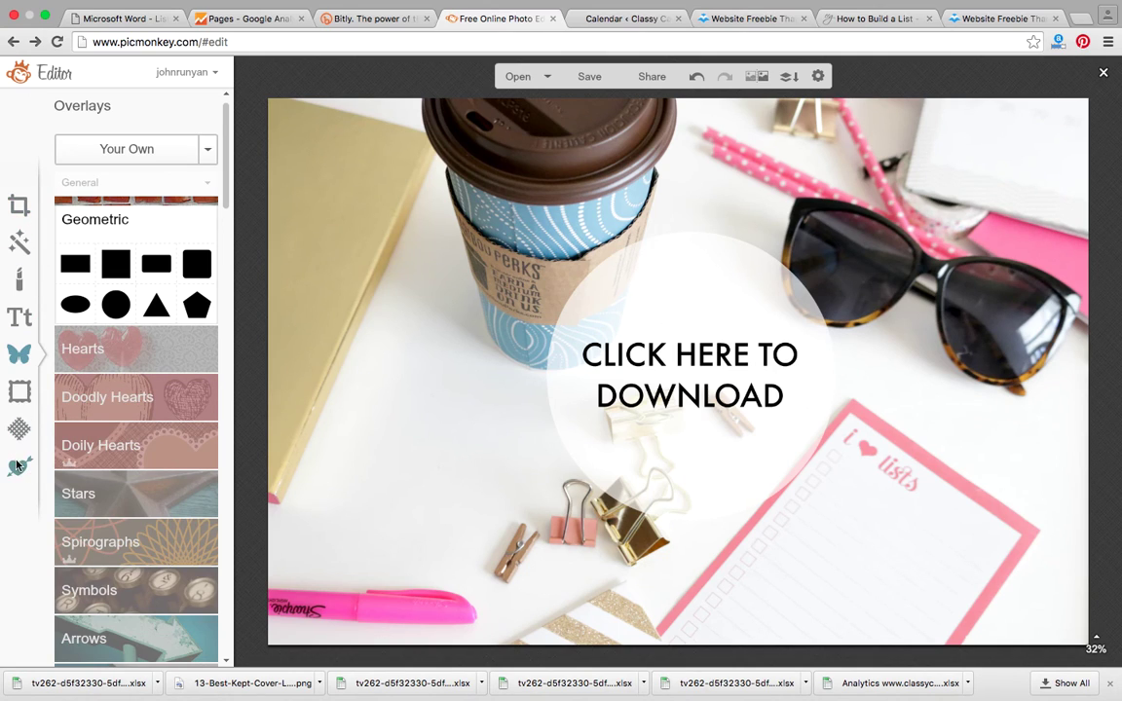
pyautogui.click(20, 207)
# Step: Resize the graphic to 500 x 333 pixels and save it to the computer
pyautogui.click(107, 484)
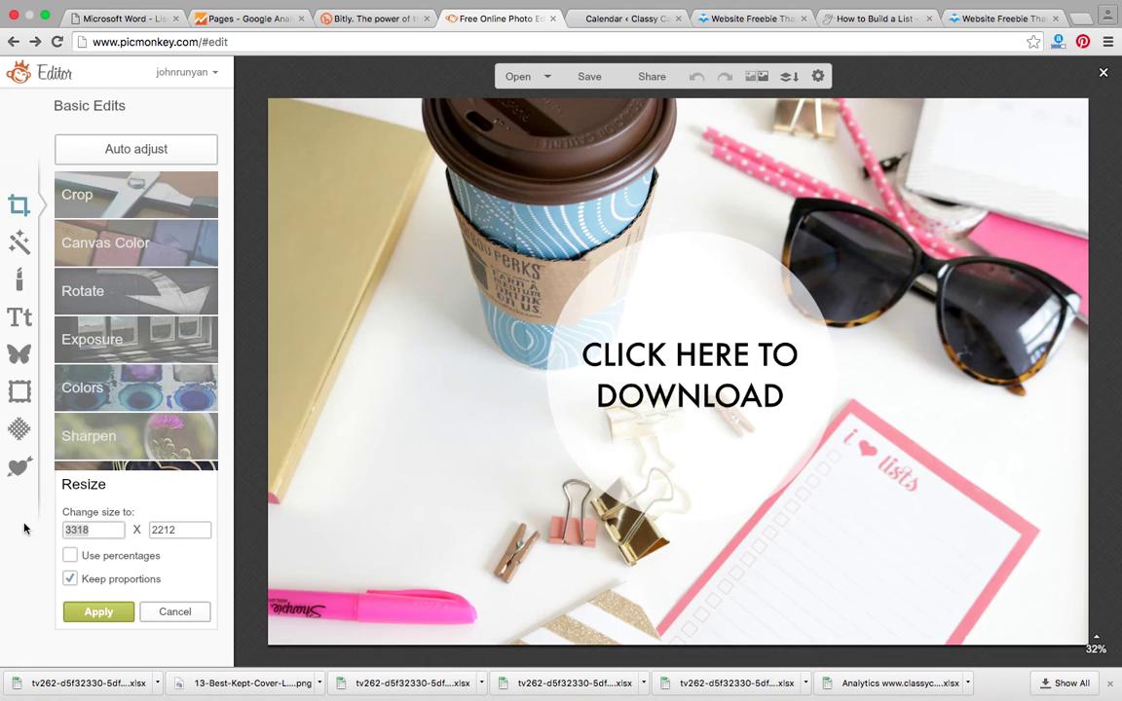
pyautogui.write('500')
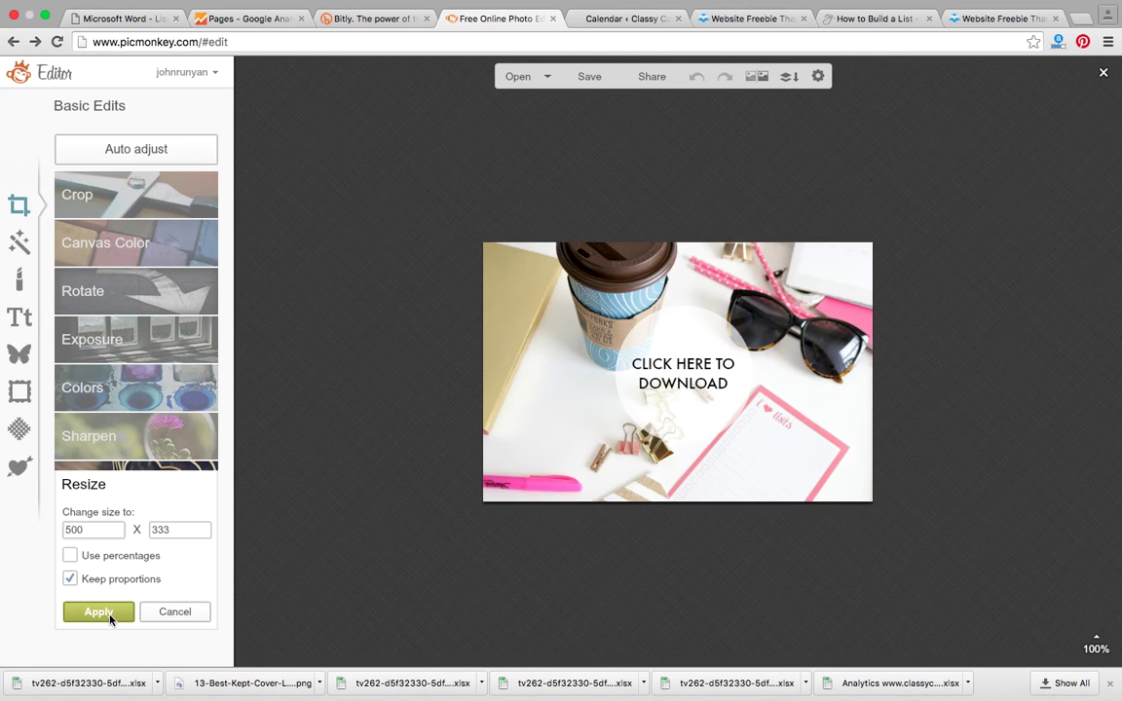
pyautogui.click(98, 611)
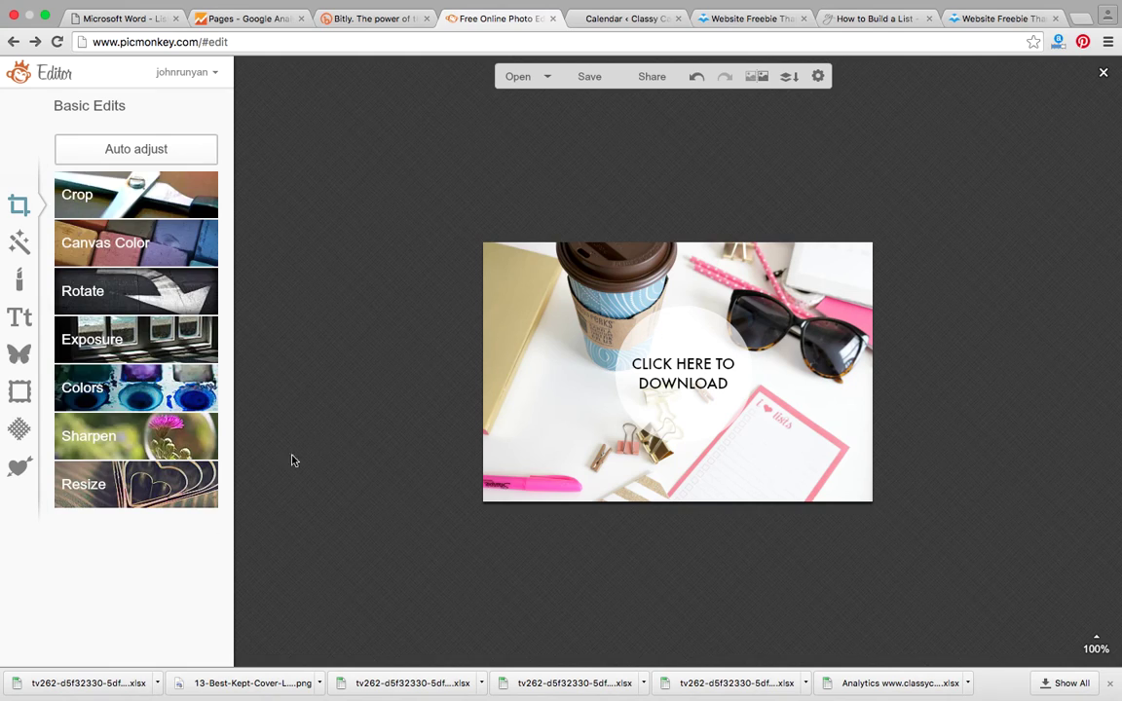
pyautogui.click(602, 82)
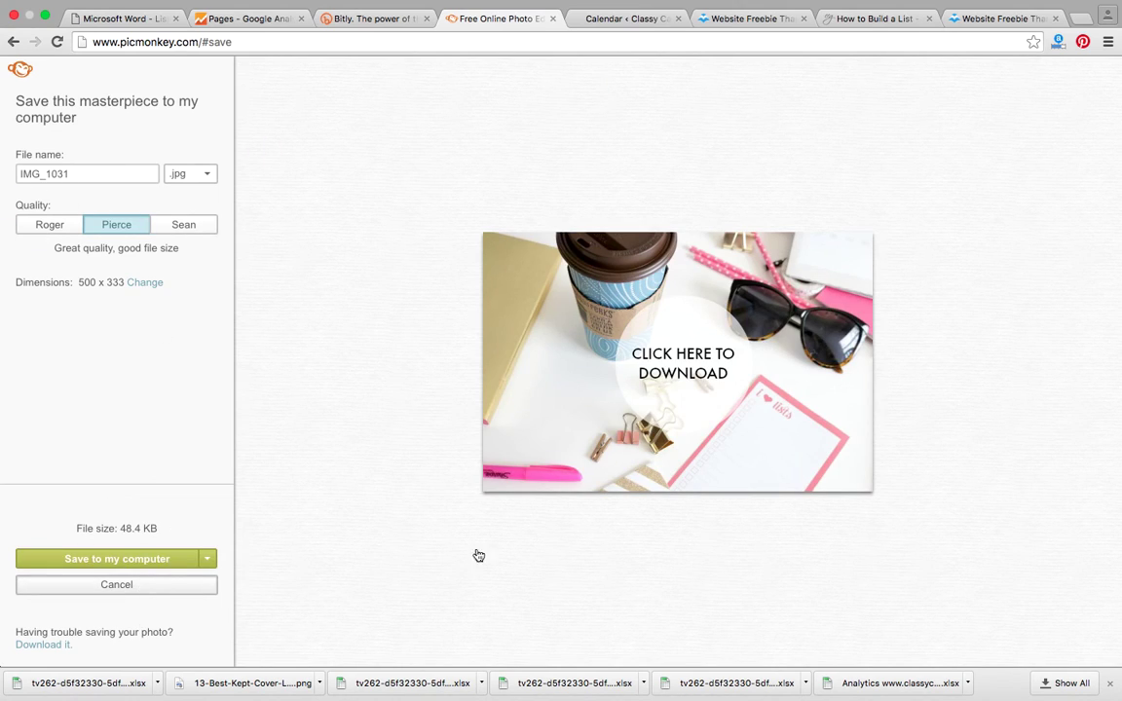
pyautogui.click(735, 356)
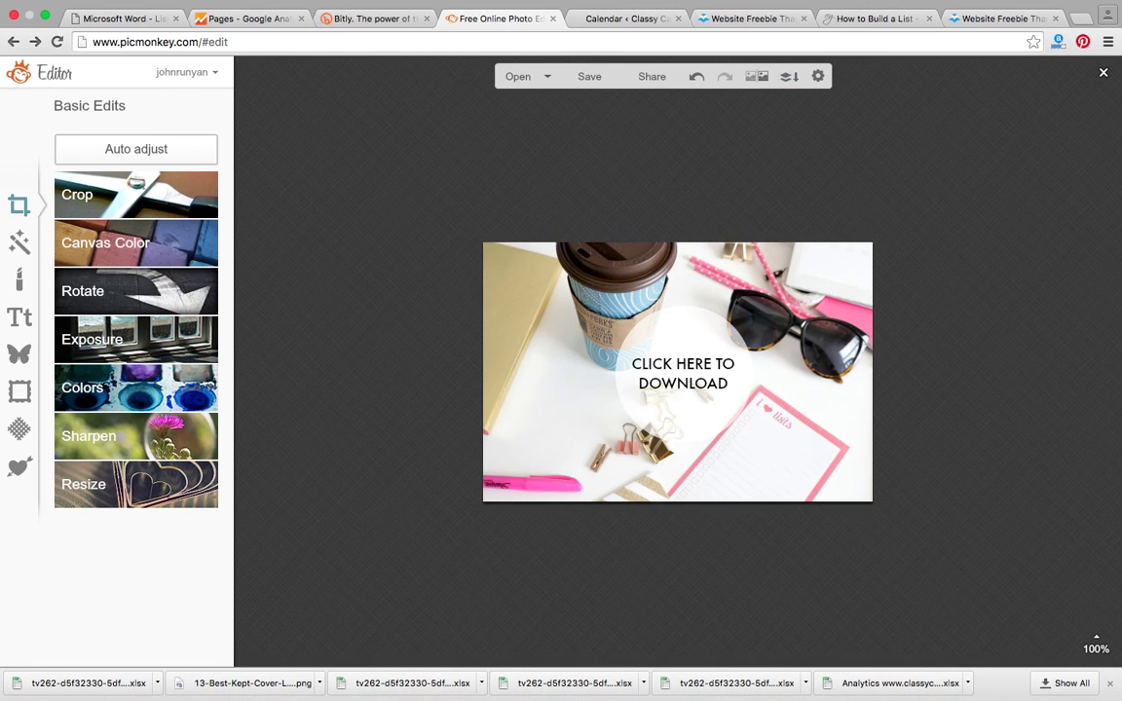
# Step: In Safari, close the freebie LeadBox editor and create a new LeadBox
pyautogui.moveTo(336, 693)
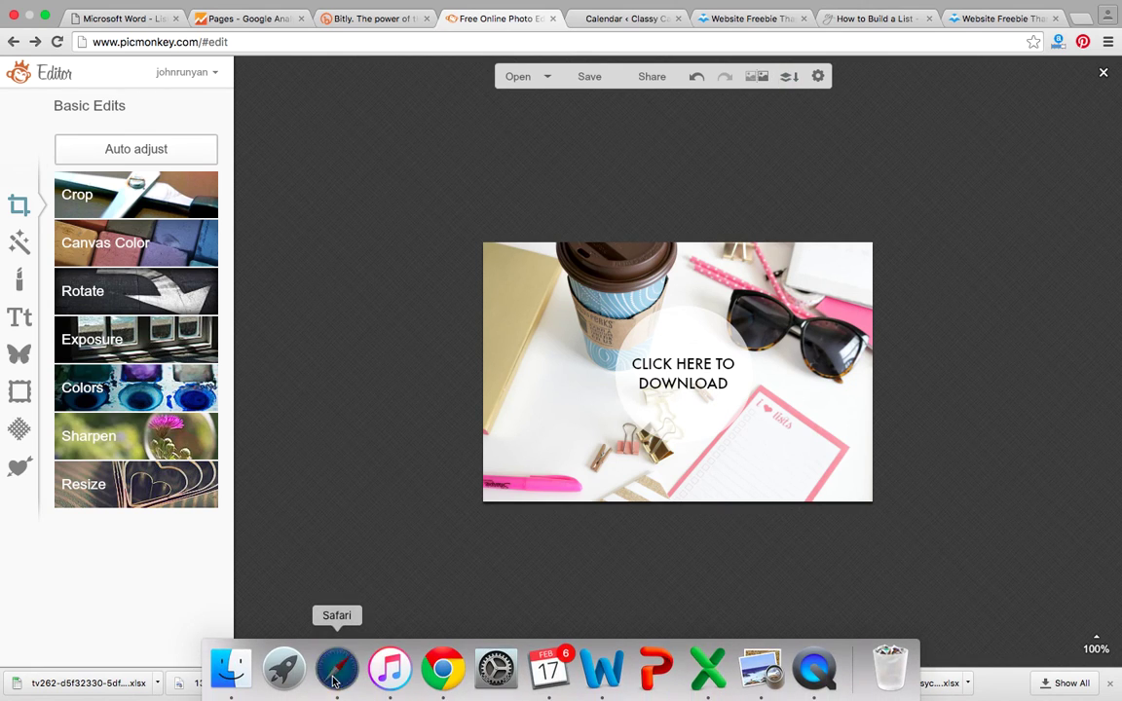
pyautogui.click(336, 669)
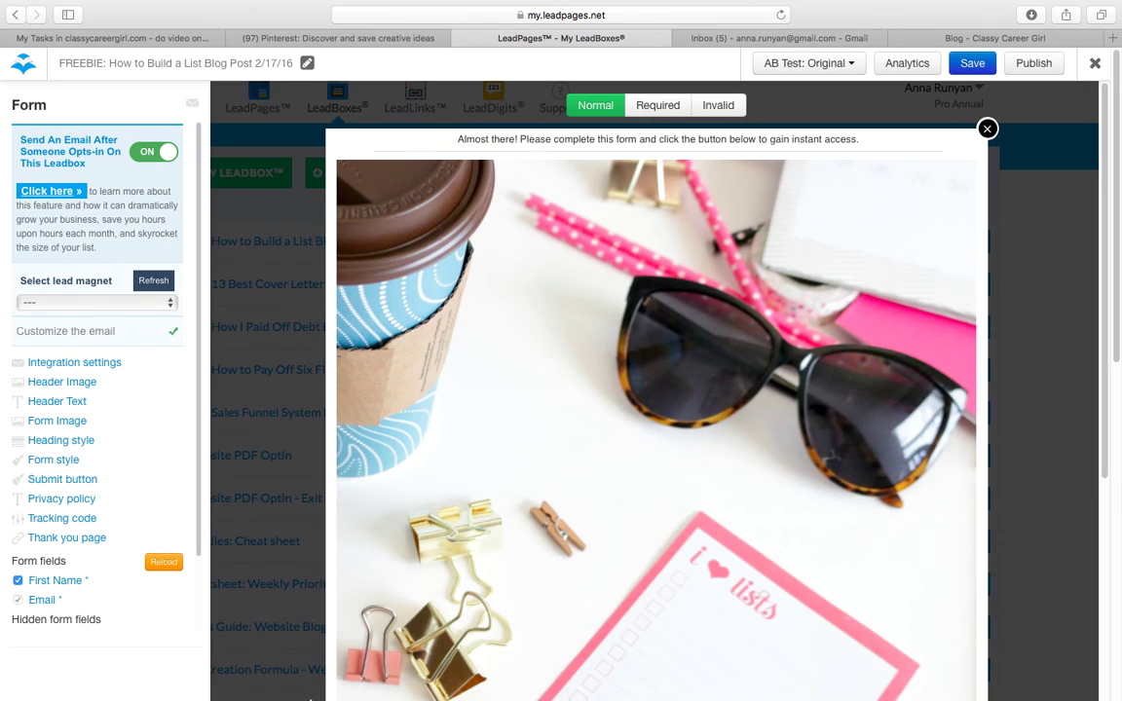
pyautogui.moveTo(335, 689)
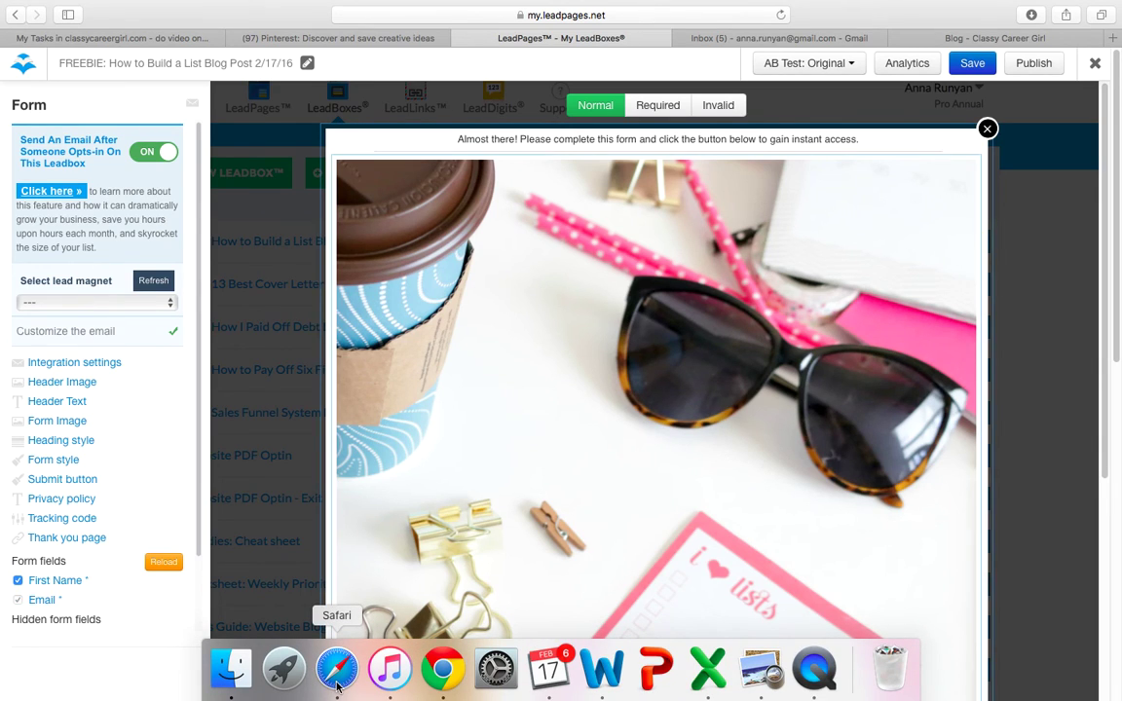
pyautogui.click(1094, 65)
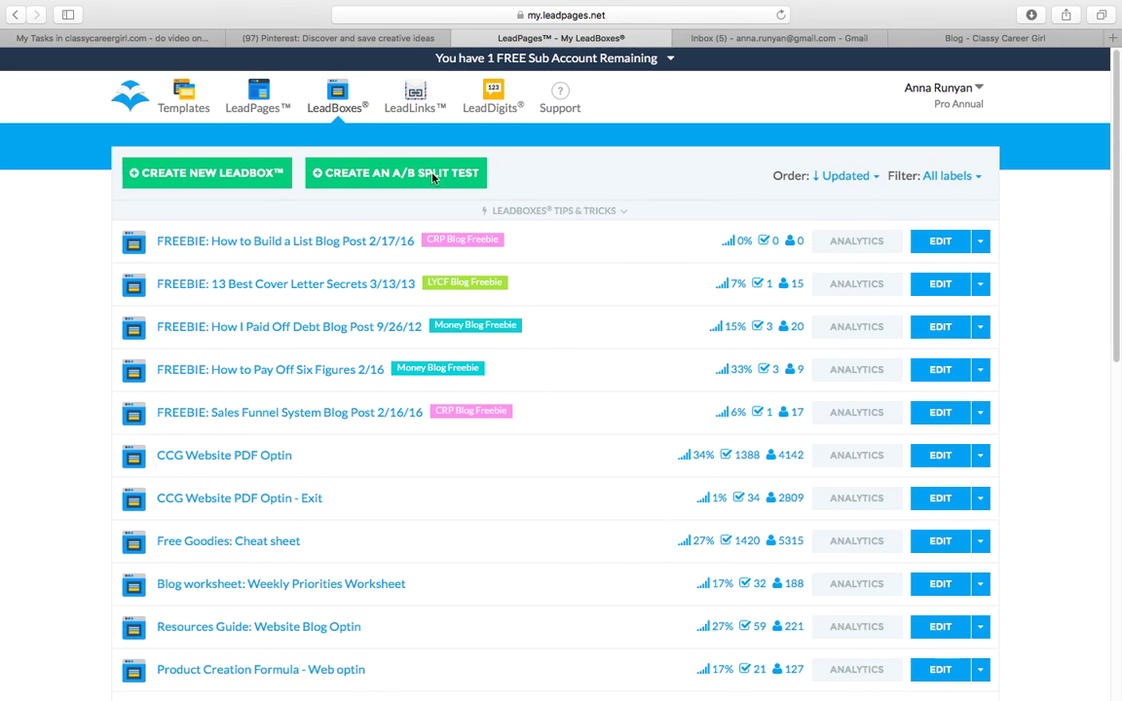
pyautogui.click(212, 175)
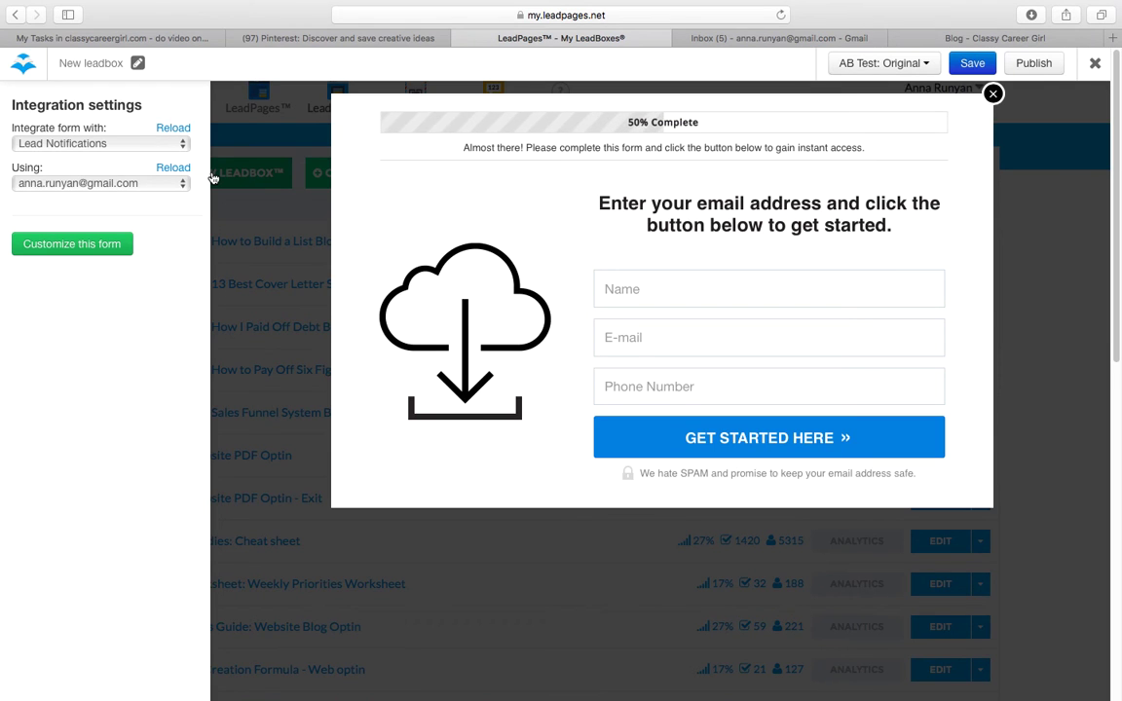
# Step: Close and recreate the new LeadBox, then select the form's cloud image to replace it
pyautogui.click(1095, 63)
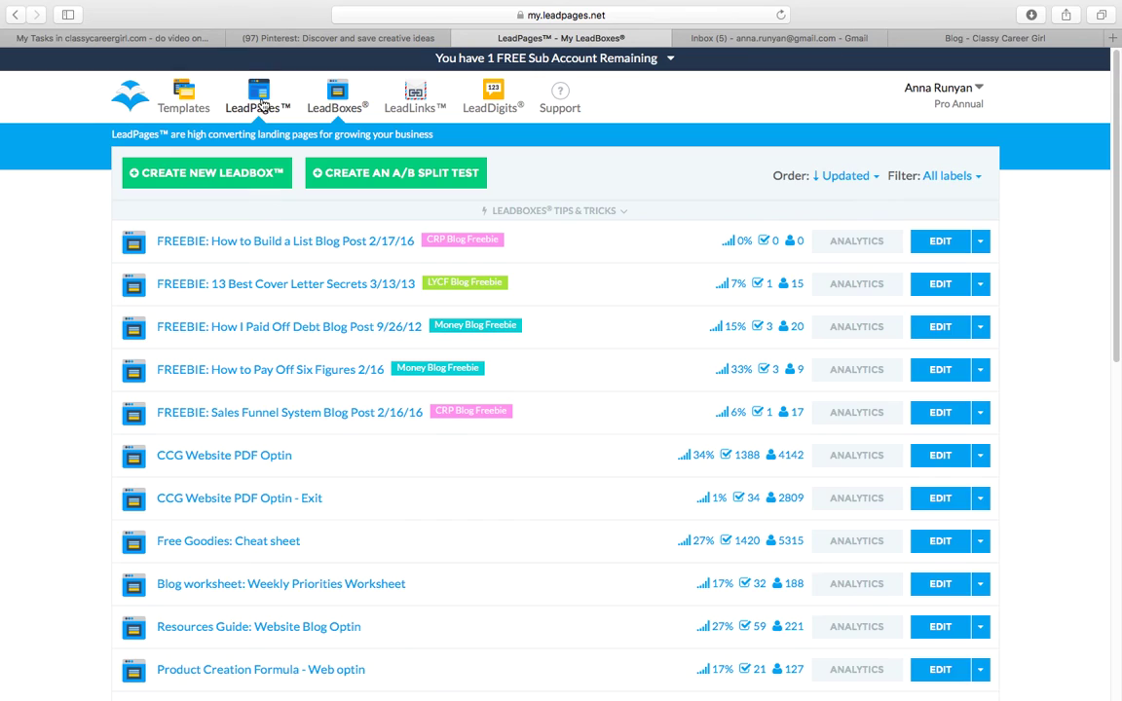
pyautogui.click(236, 177)
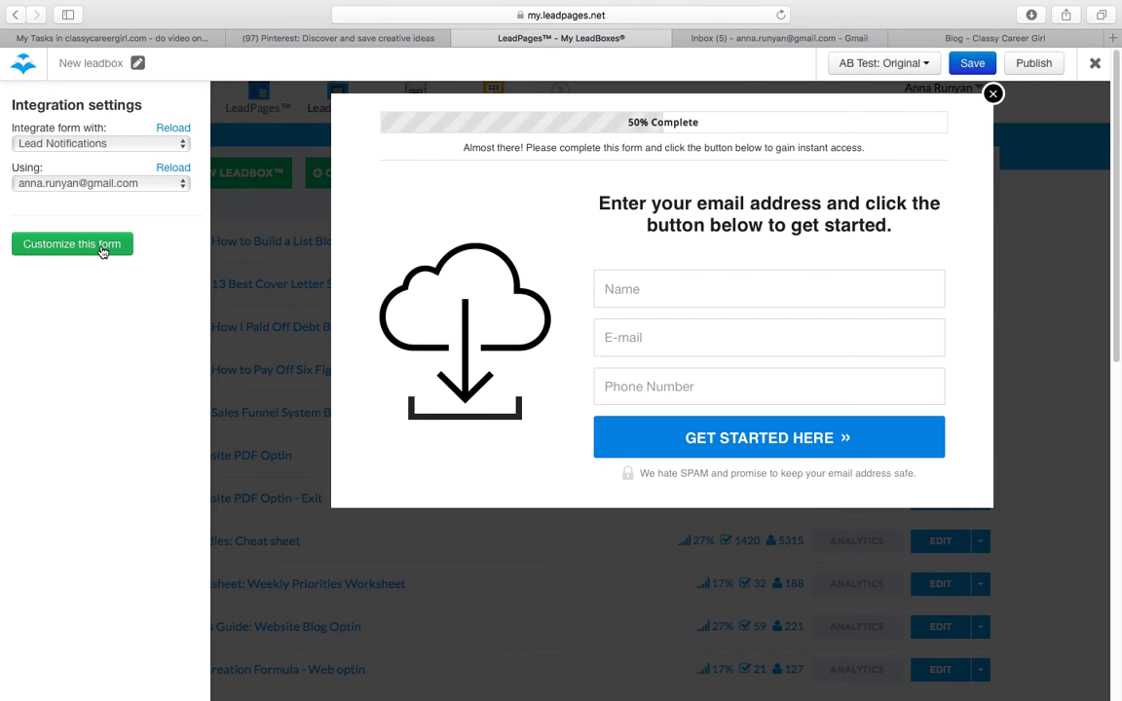
pyautogui.click(480, 320)
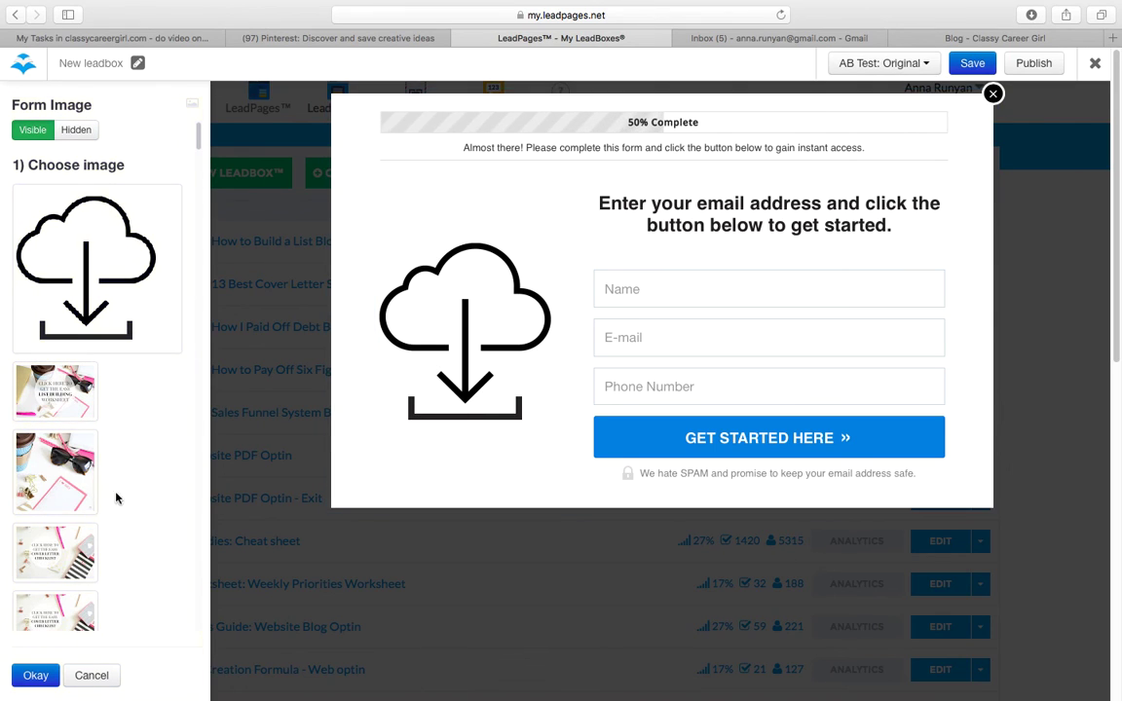
# Step: Set the coffee-and-sunglasses photo as the form image and start customizing the form
pyautogui.click(77, 485)
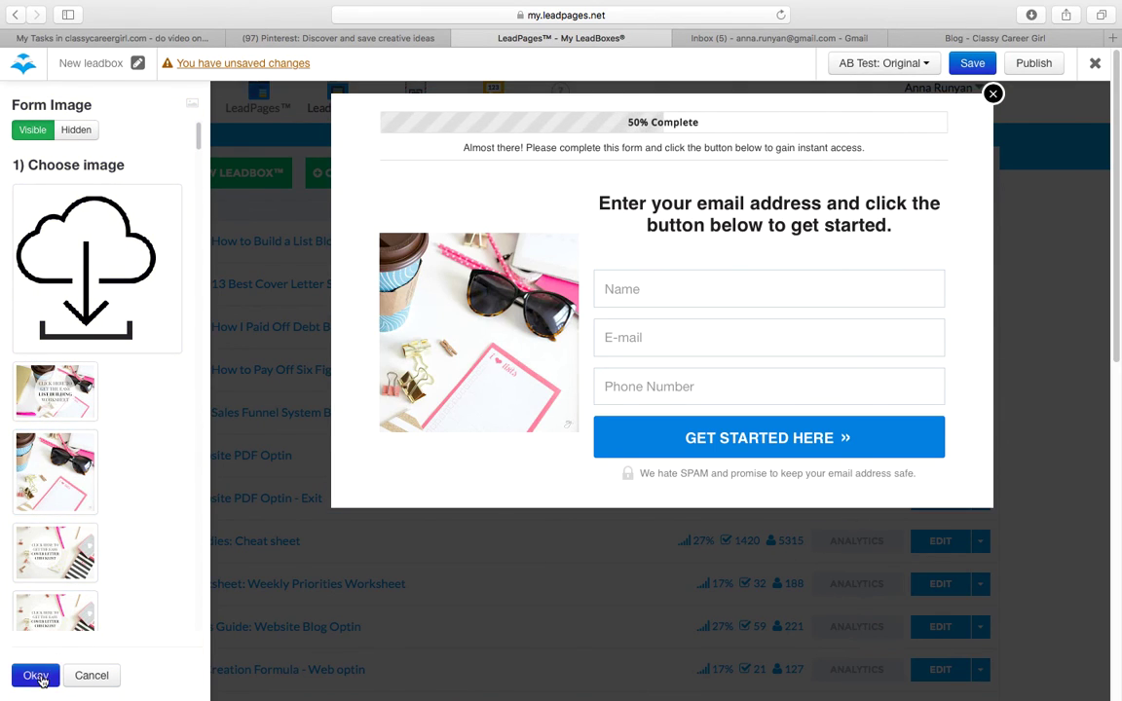
pyautogui.click(35, 675)
pyautogui.click(68, 271)
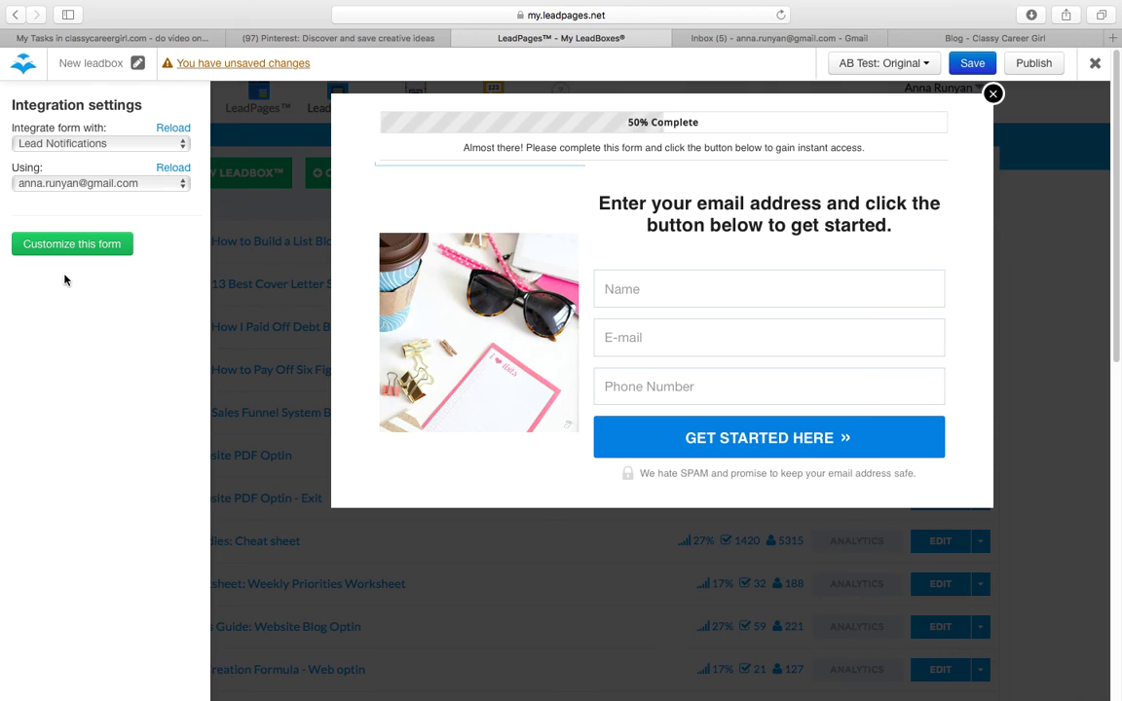
pyautogui.click(87, 242)
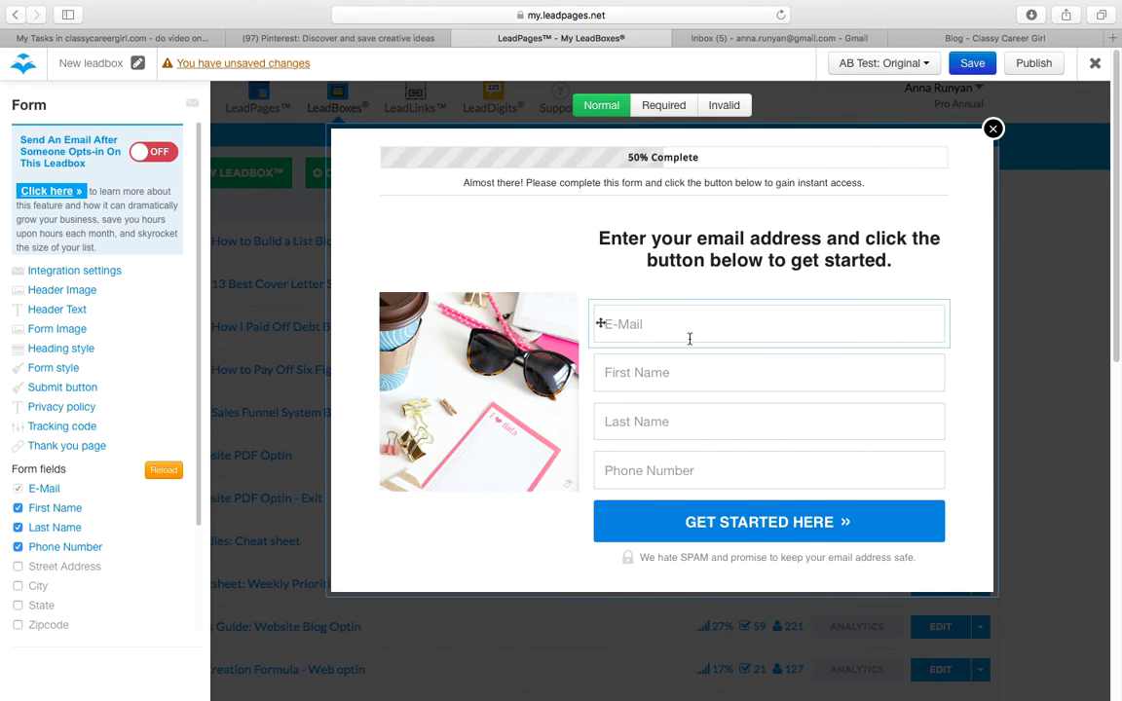
# Step: Move First Name above E-Mail and delete the Last Name and Phone Number fields
pyautogui.click(759, 371)
pyautogui.moveTo(599, 373); pyautogui.dragTo(598, 314)
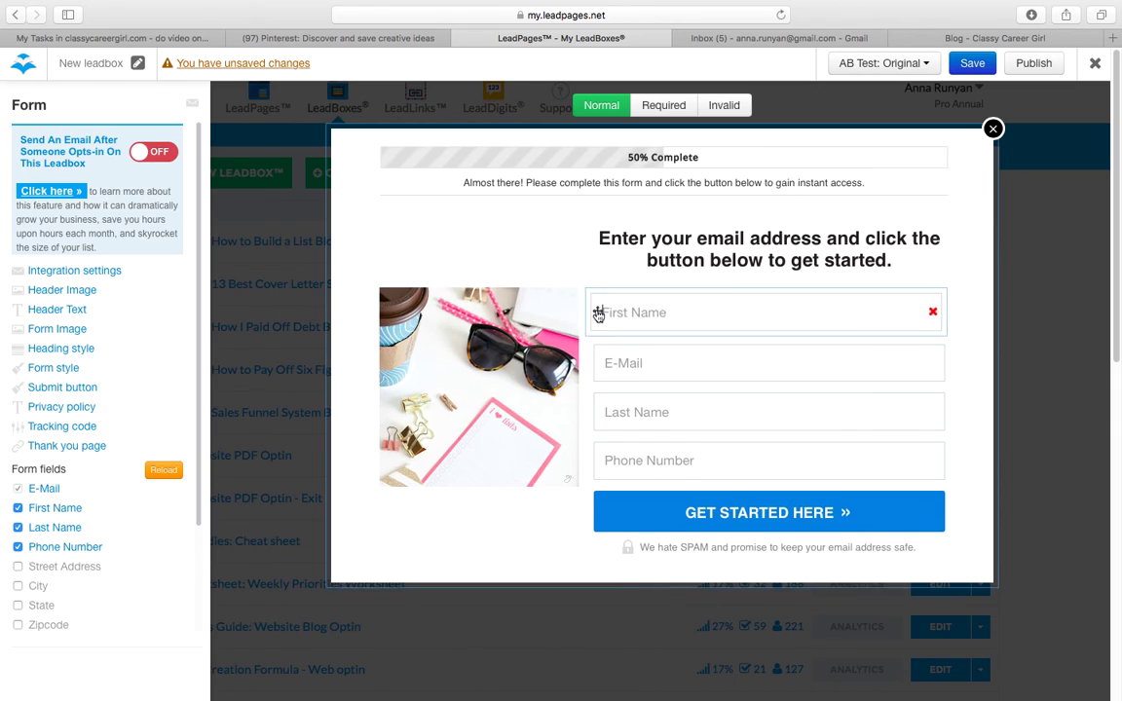
pyautogui.click(935, 421)
pyautogui.click(935, 422)
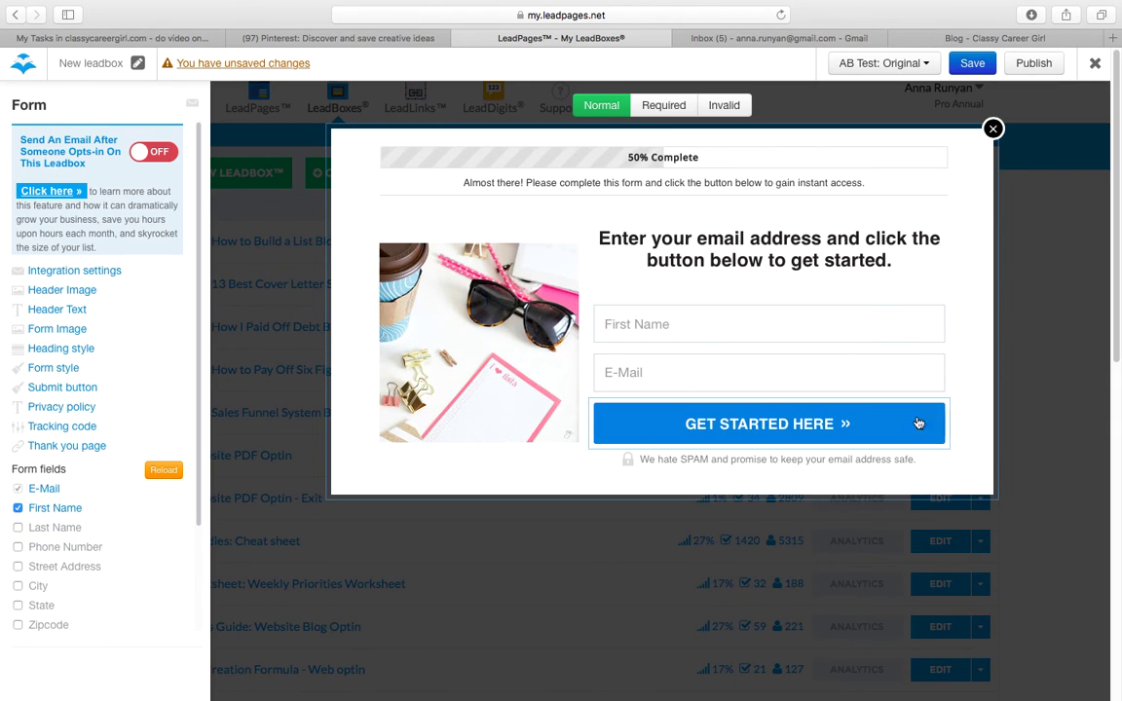
pyautogui.click(805, 426)
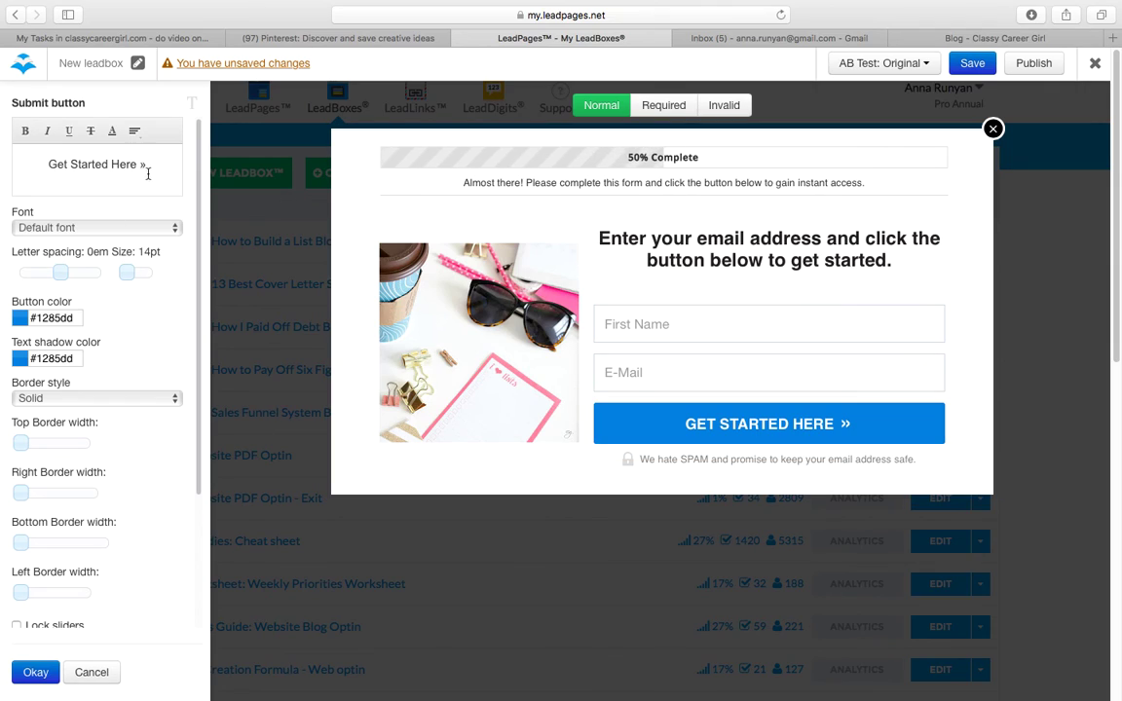
# Step: Change the submit button's label to DOWNLOAD NOW
pyautogui.moveTo(135, 163); pyautogui.dragTo(50, 163)
pyautogui.write('DOWNLOAD NOW')
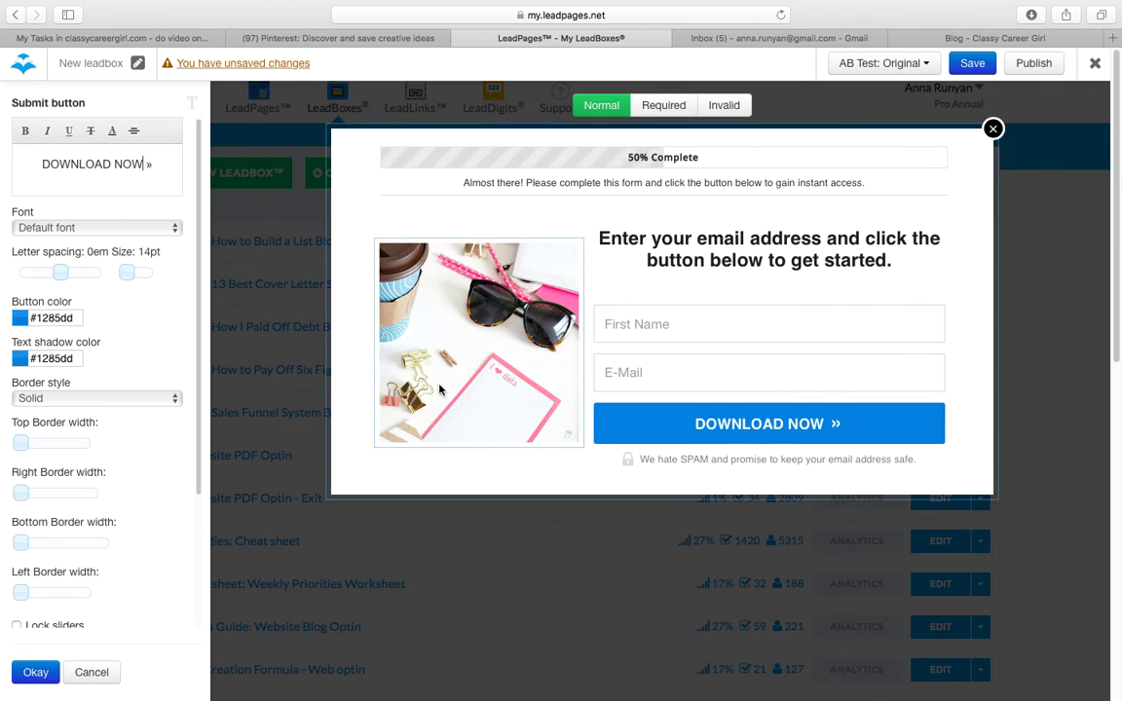
pyautogui.click(506, 394)
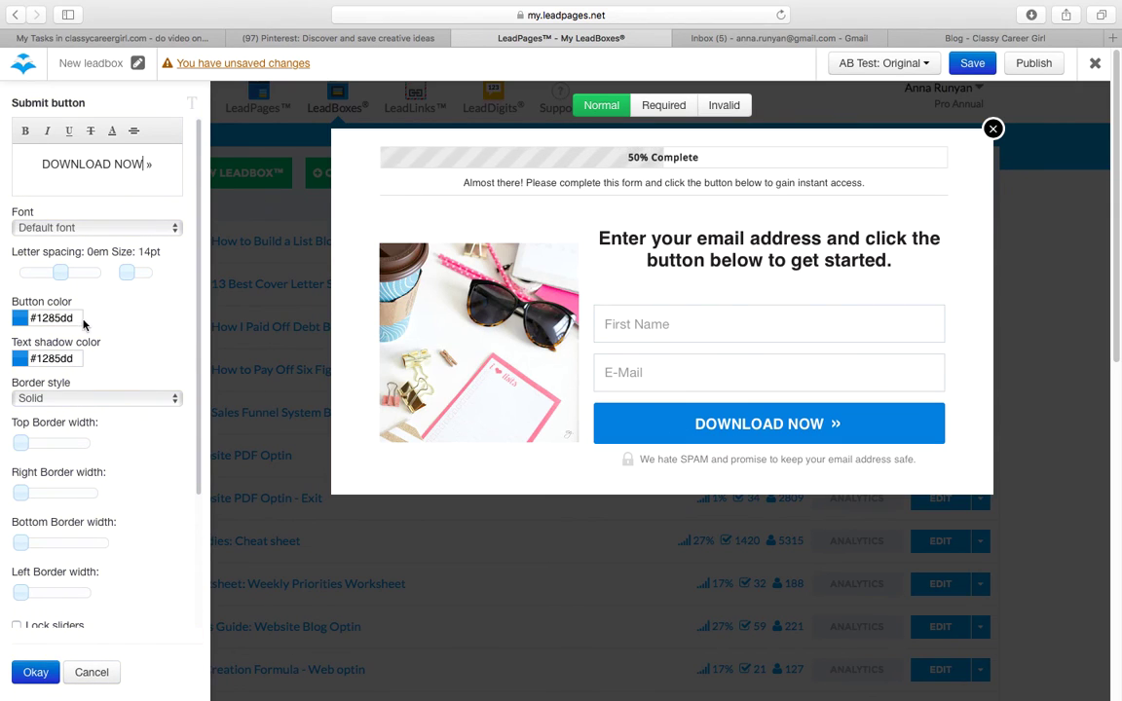
# Step: Recolour the button cyan, #12c4e0
pyautogui.moveTo(75, 317); pyautogui.dragTo(39, 317)
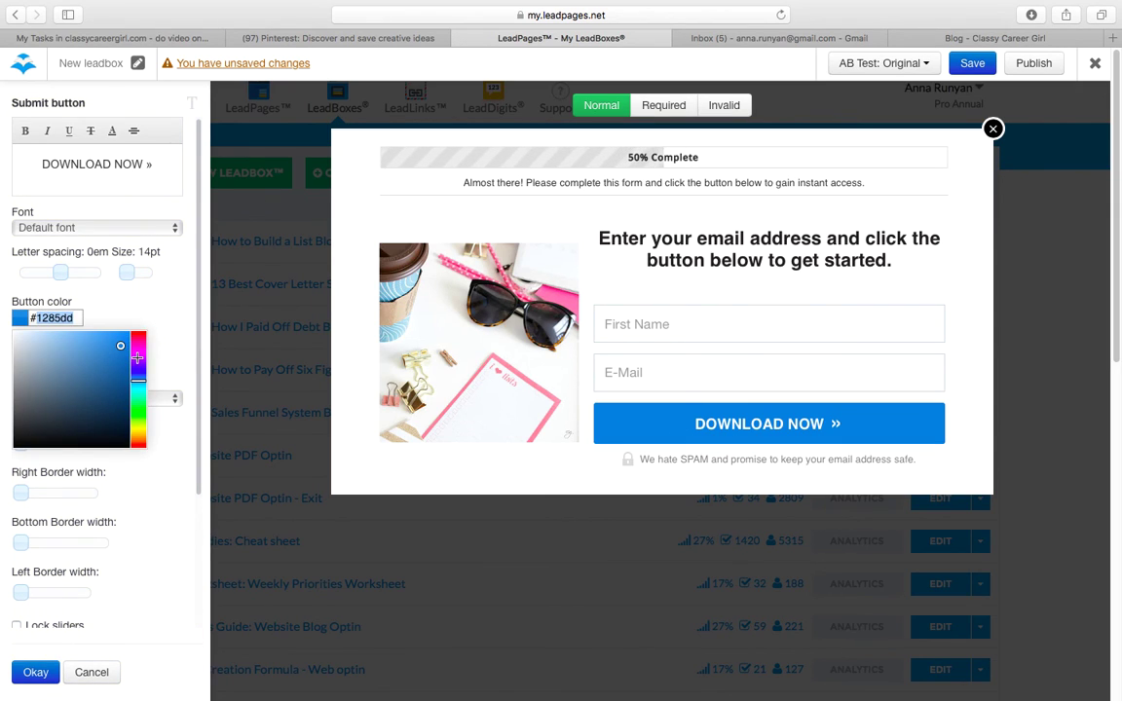
pyautogui.write('b012e0')
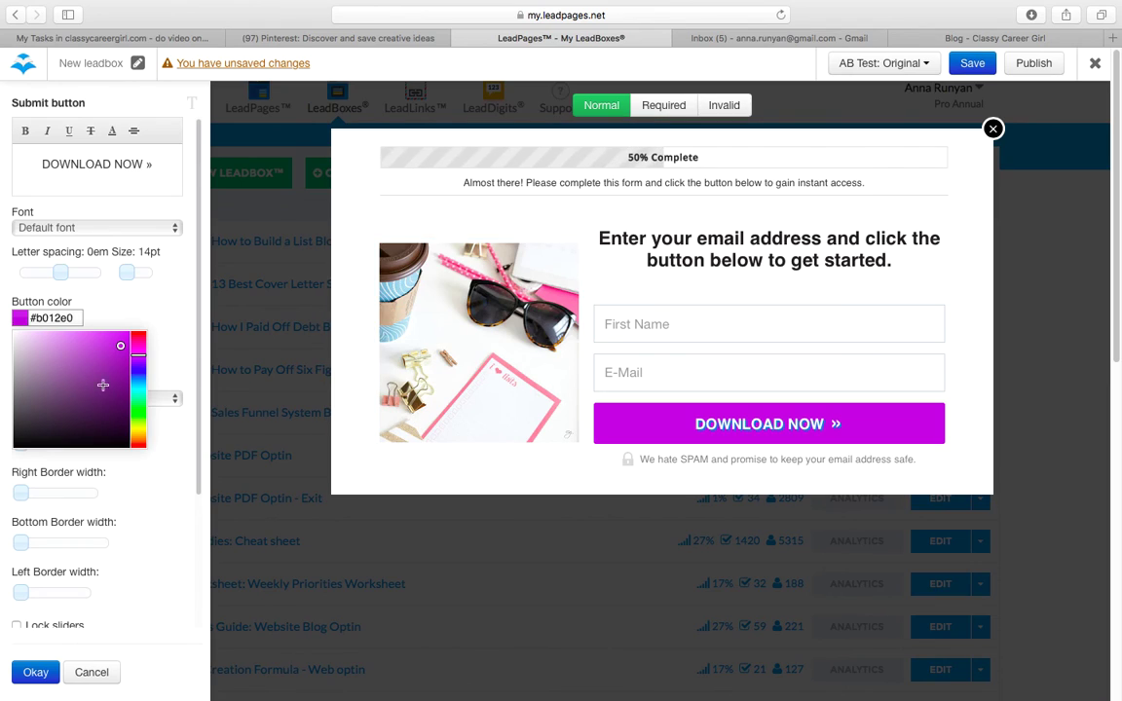
pyautogui.click(138, 386)
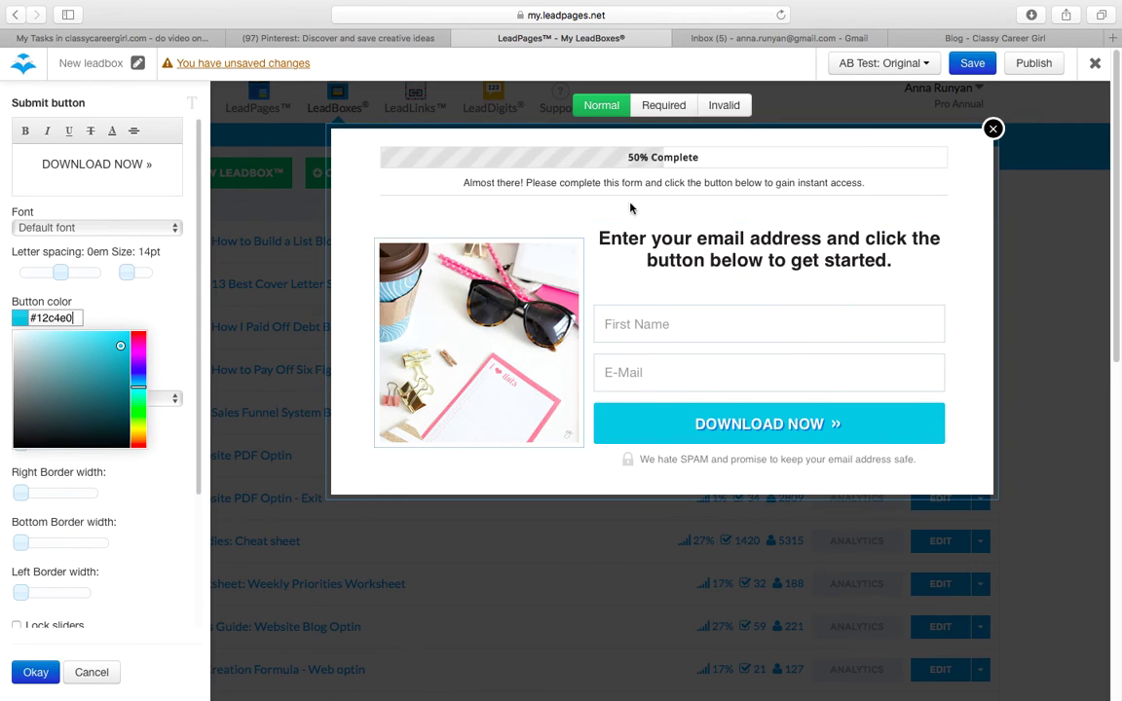
pyautogui.click(745, 259)
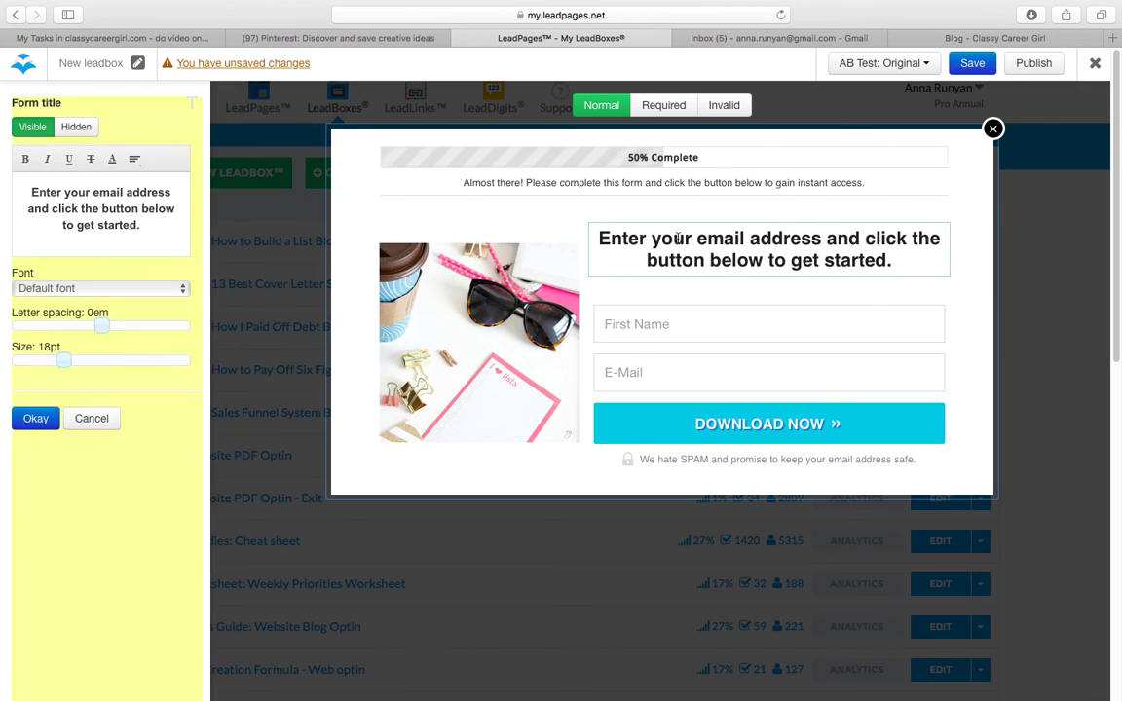
# Step: Replace the headline's ending with 'to download your free guide.' and confirm
pyautogui.moveTo(894, 261); pyautogui.dragTo(826, 237)
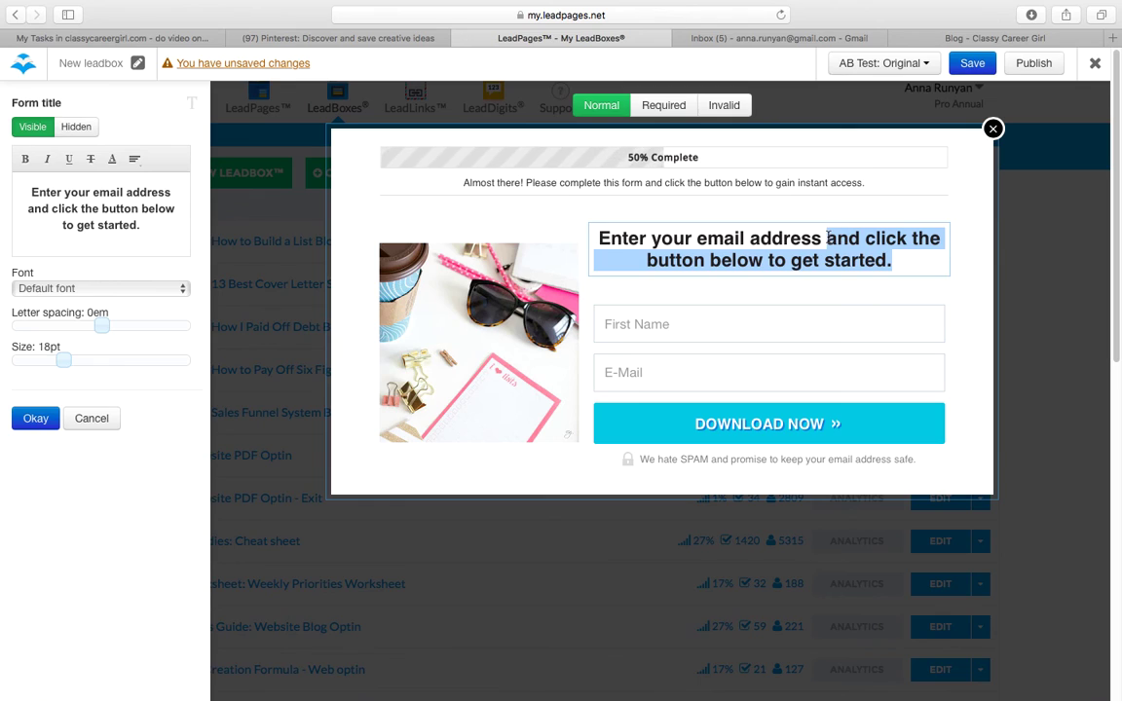
pyautogui.moveTo(151, 225); pyautogui.dragTo(29, 208)
pyautogui.write('to do')
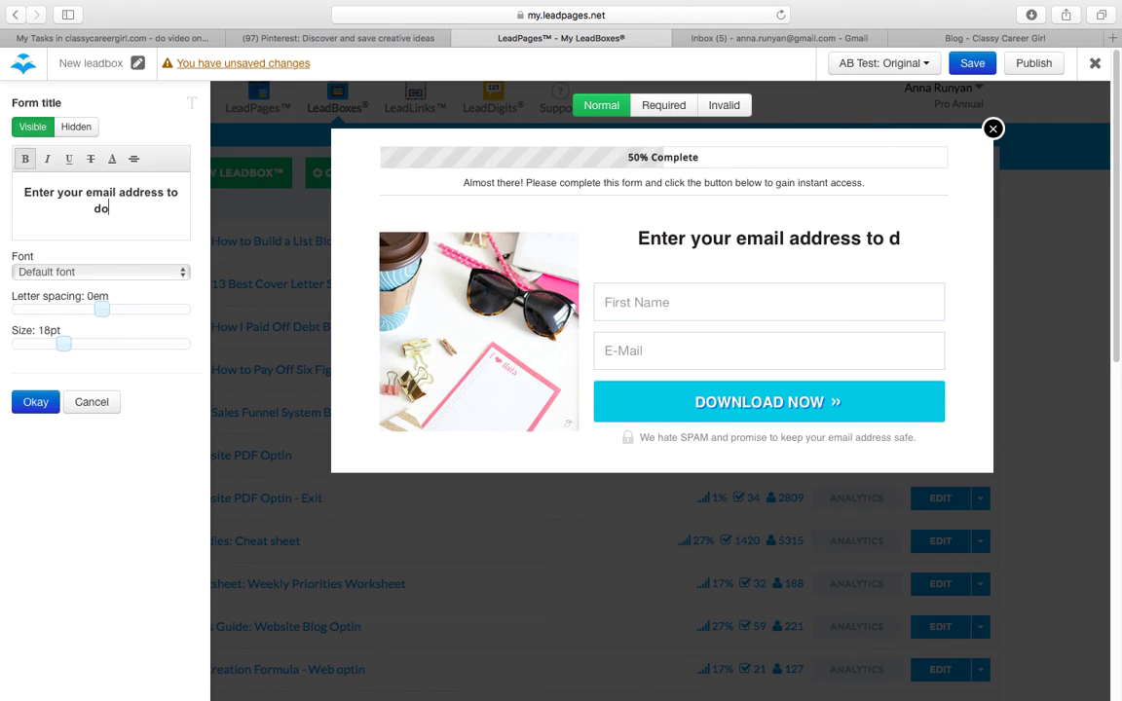
pyautogui.write('wnload your free guide.')
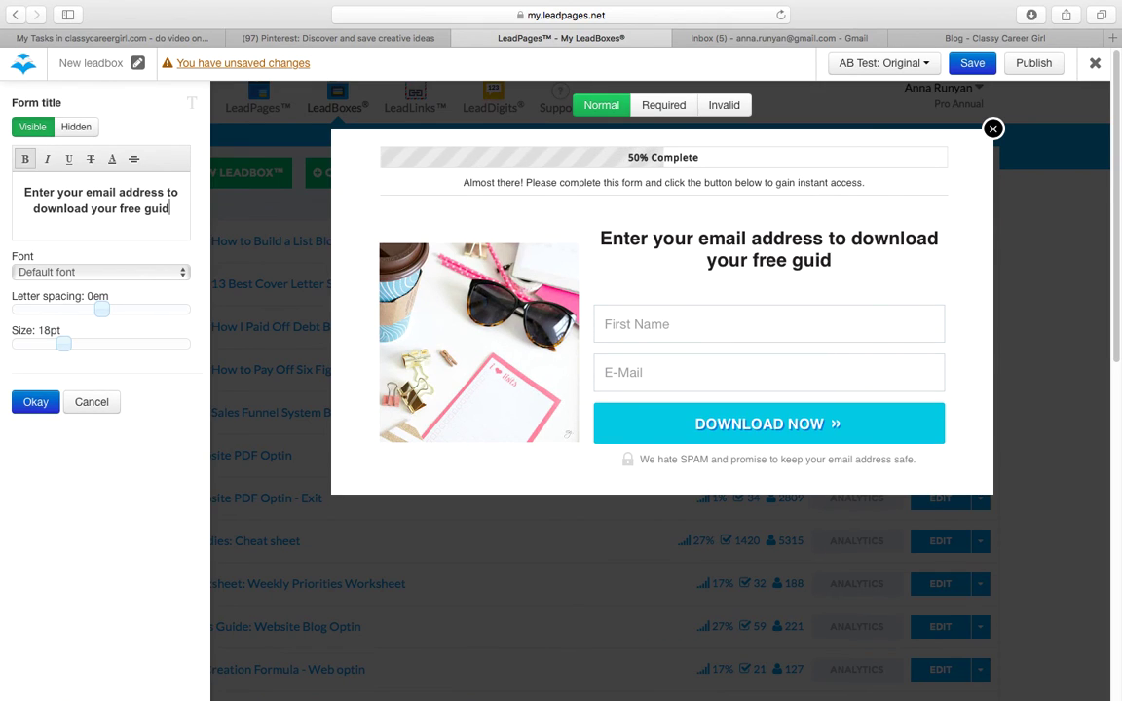
pyautogui.click(35, 402)
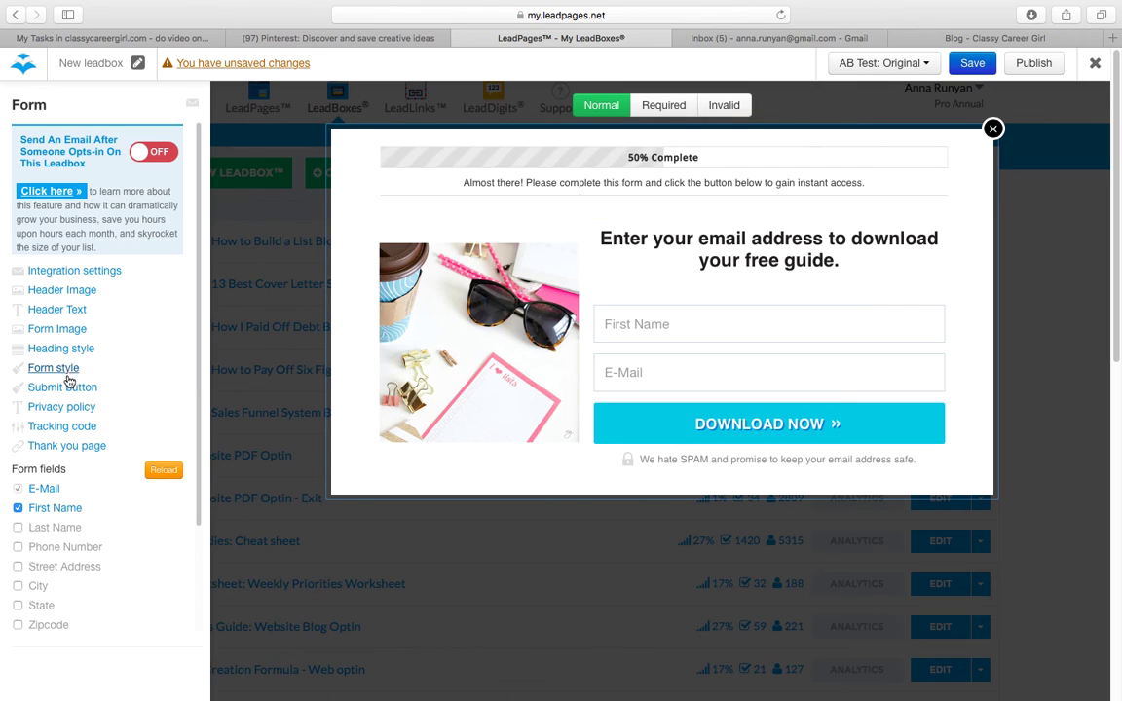
# Step: Tick 'Use default thank you page' in the Thank you page settings and confirm
pyautogui.click(68, 446)
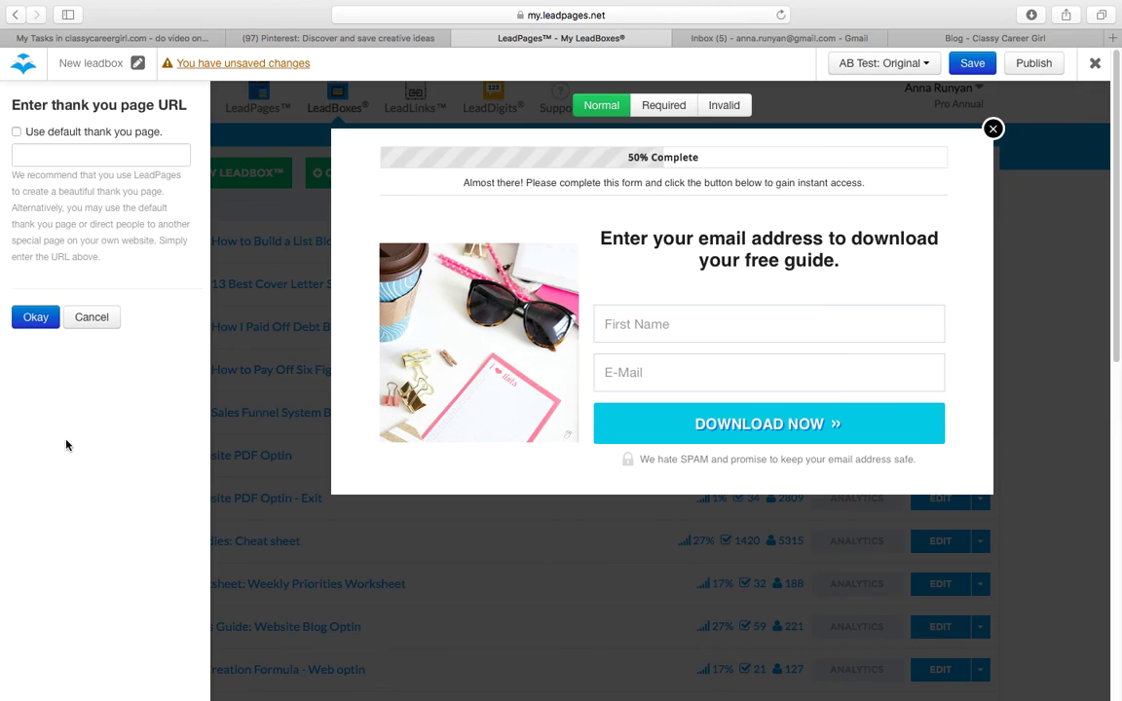
pyautogui.click(15, 132)
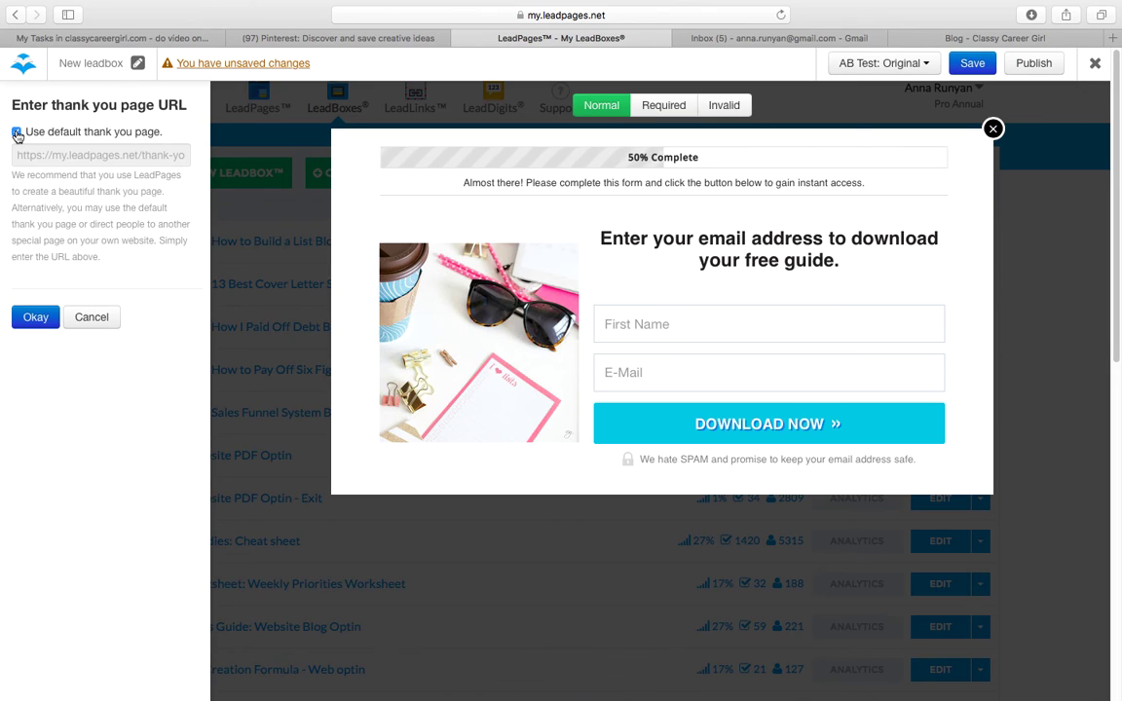
pyautogui.click(35, 316)
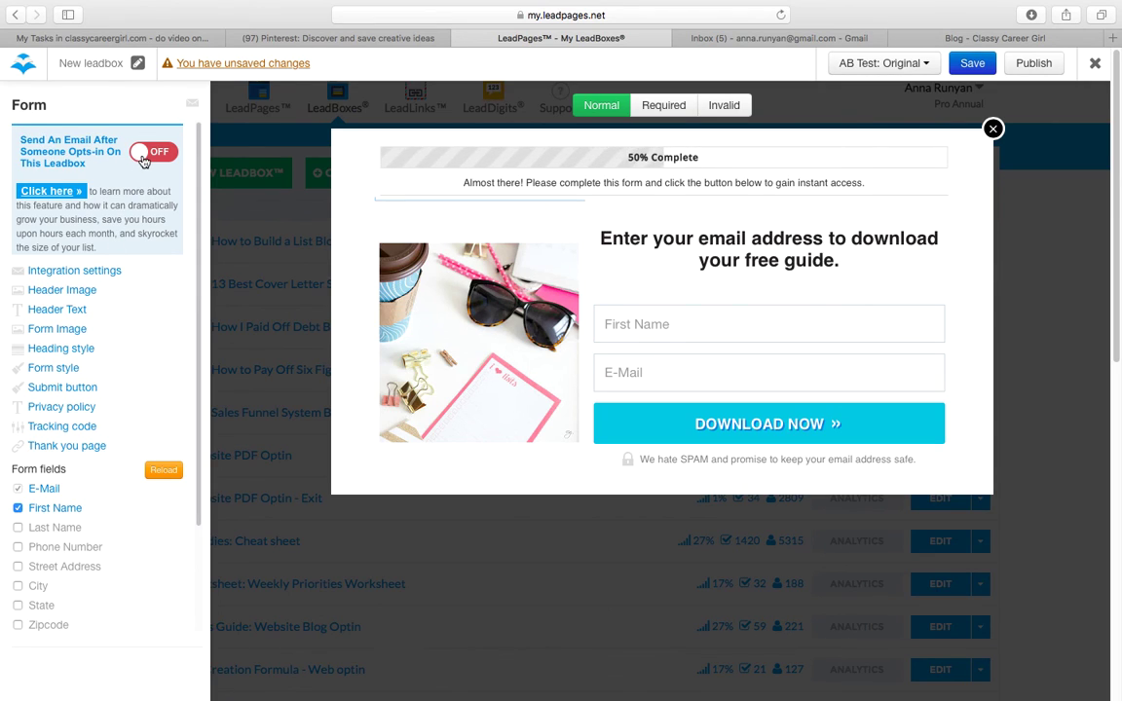
# Step: Keep the integration settings, switch on Send An Email after opt-in, and open Customize the email
pyautogui.click(83, 271)
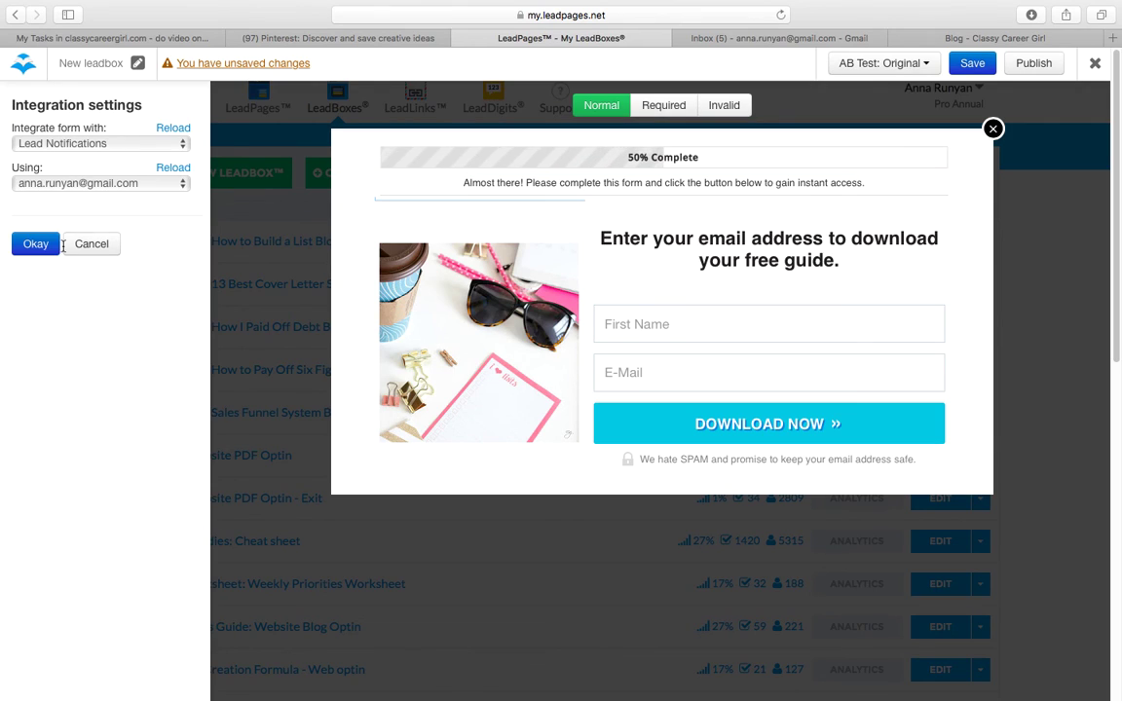
pyautogui.click(39, 248)
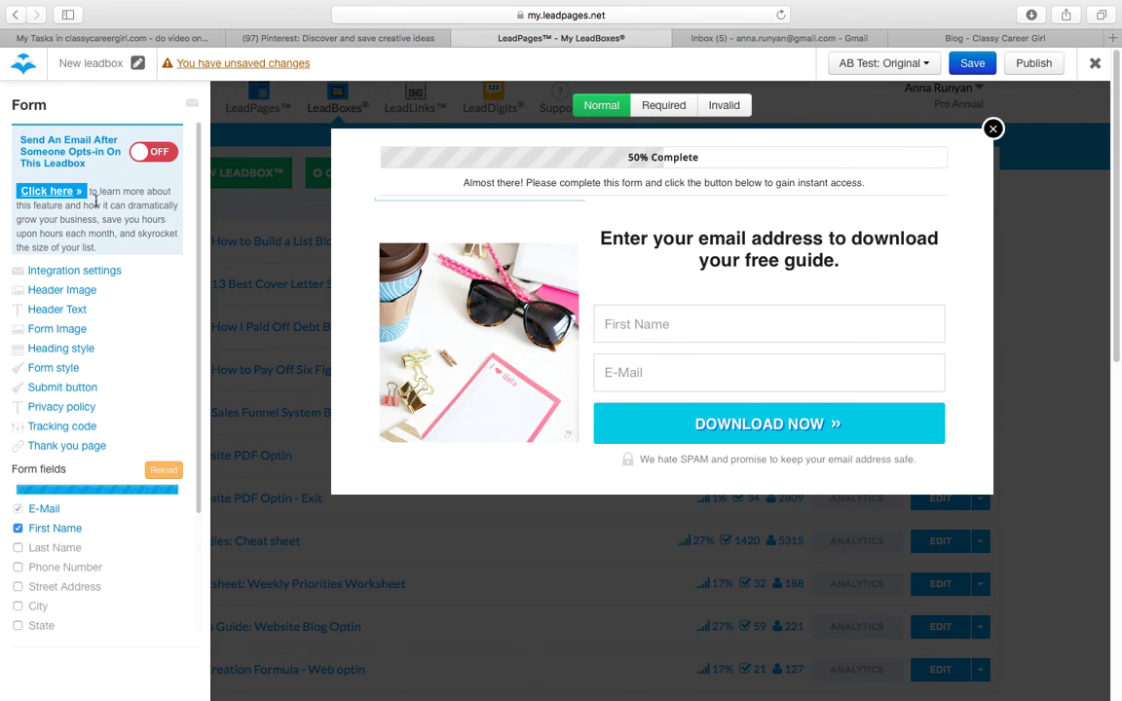
pyautogui.click(134, 150)
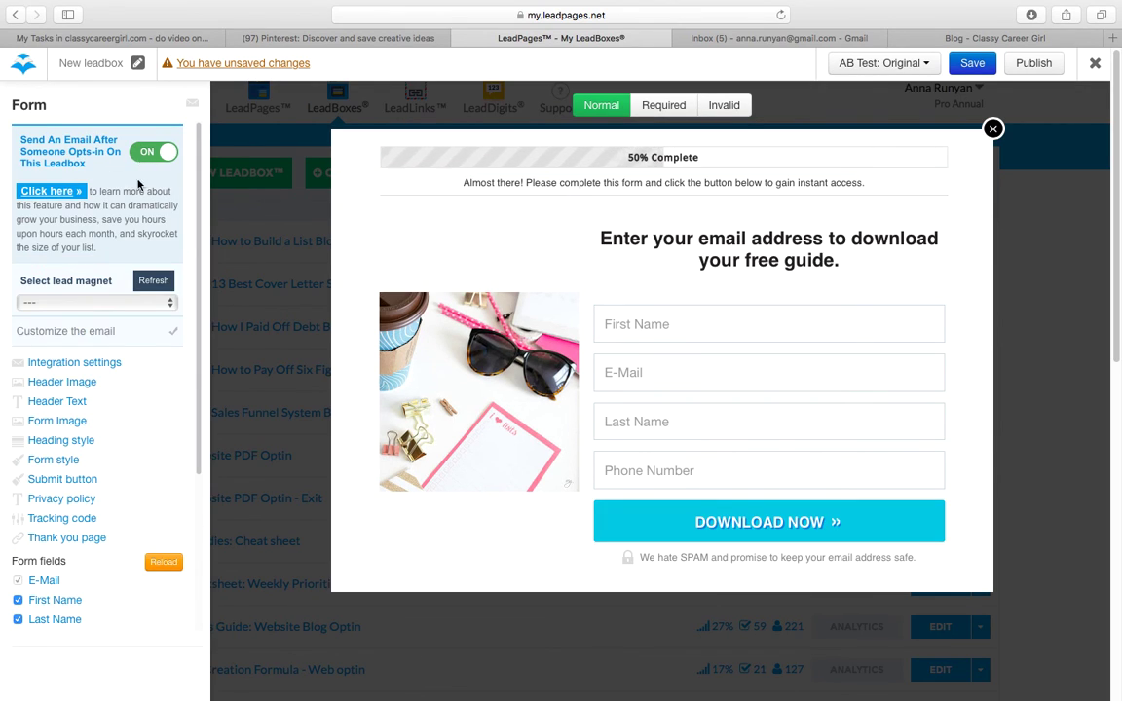
pyautogui.click(76, 333)
pyautogui.click(467, 244)
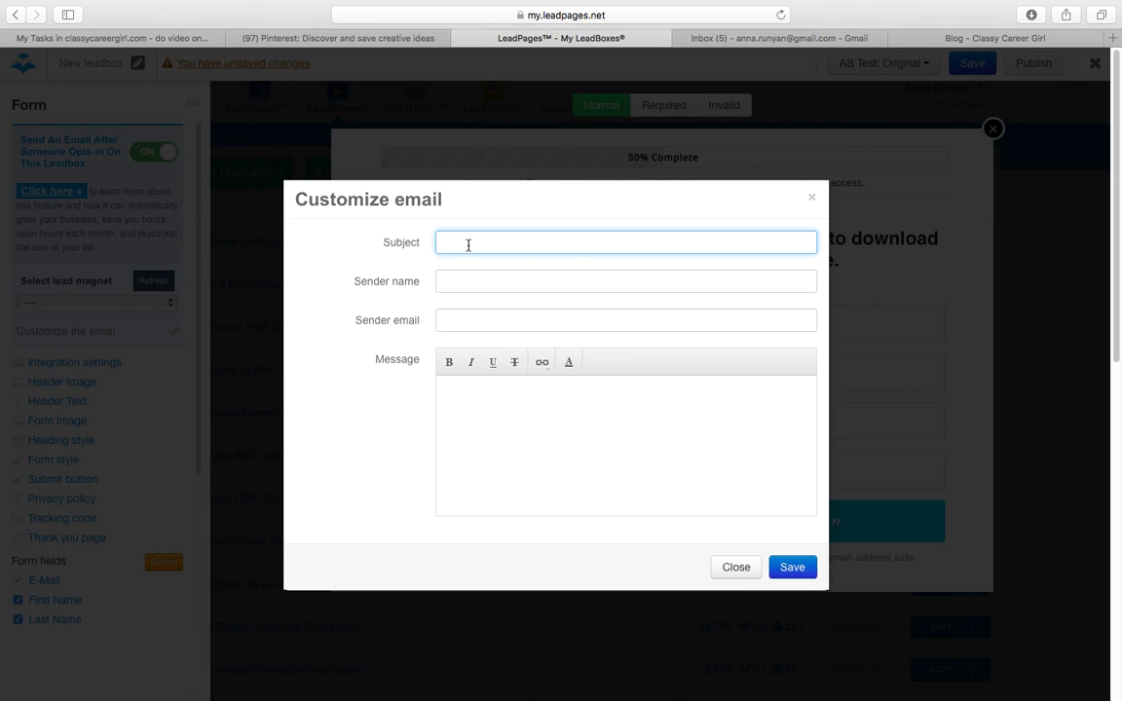
# Step: Enter subject 'Hi! Here's your download.' plus the sender's name and e-mail address
pyautogui.write("Hi! Here's your download.")
pyautogui.click(491, 282)
pyautogui.press('Tab')
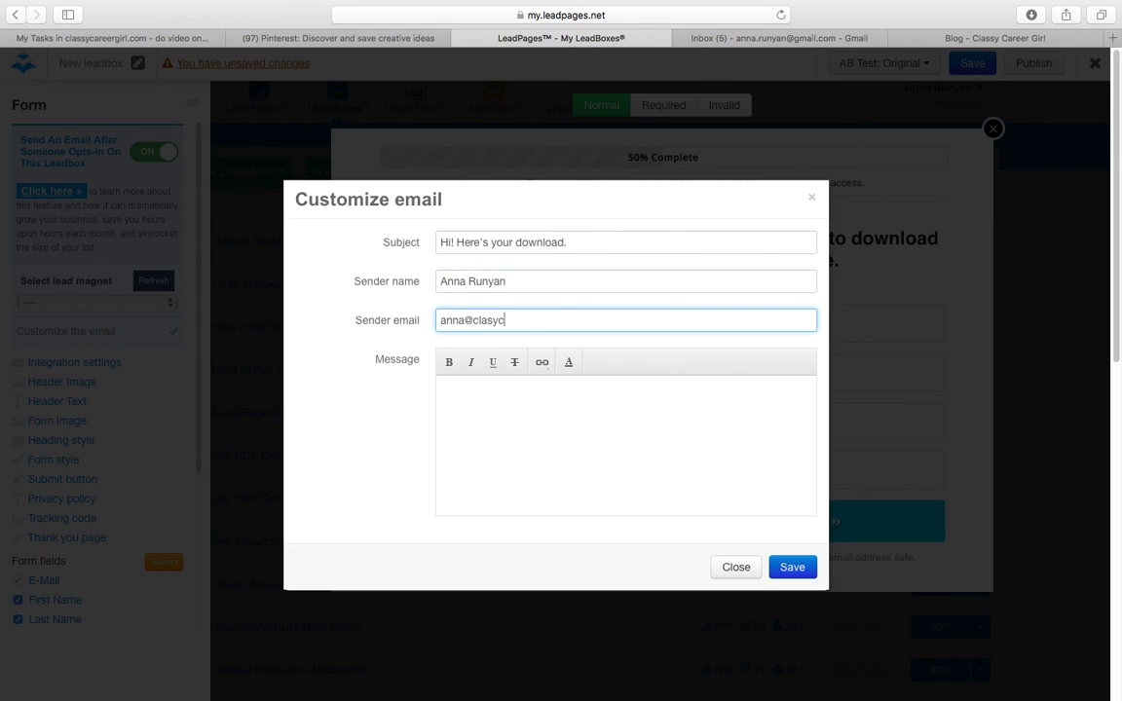
pyautogui.click(492, 319)
pyautogui.write('s')
# Step: Write the message 'Hi!', 'Thanks for signing up.', 'Click here to download.' on separate lines
pyautogui.click(484, 385)
pyautogui.write('Hi!')
pyautogui.press('Return')
pyautogui.write('Thanks for signing up.')
pyautogui.press('Return')
pyautogui.write('Click here')
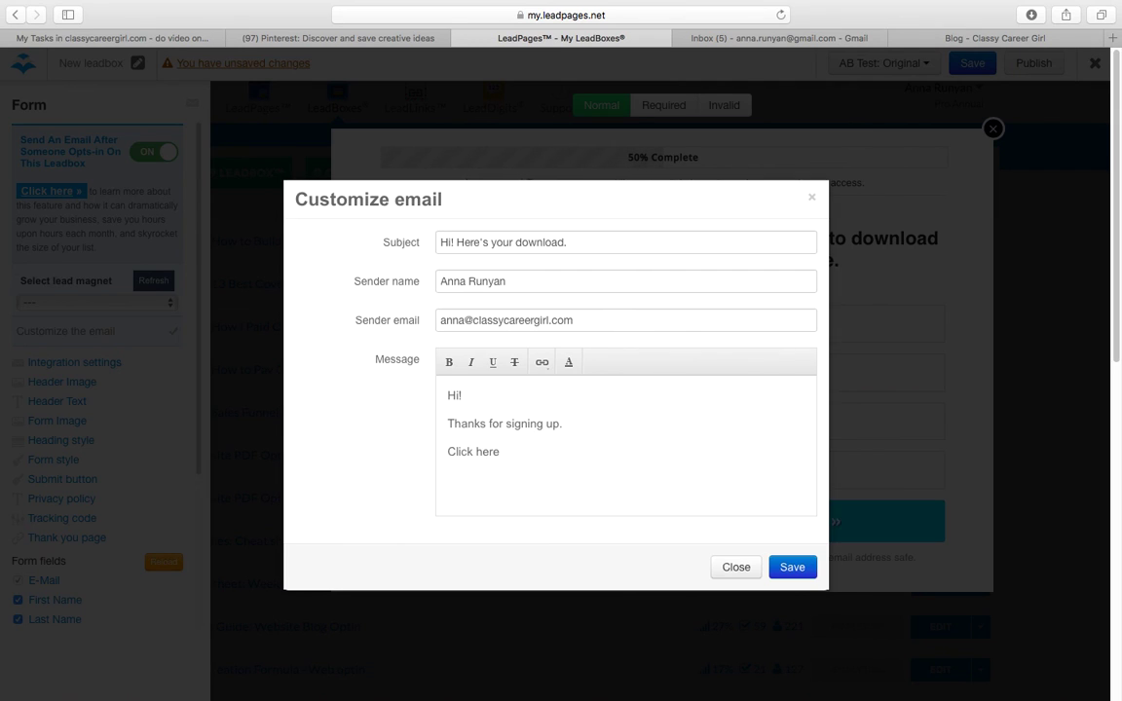
pyautogui.write(' to download.')
# Step: Start linking the 'Click here to download.' line, cancel the link, and save the email
pyautogui.moveTo(569, 451); pyautogui.dragTo(449, 440)
pyautogui.click(542, 363)
pyautogui.click(557, 390)
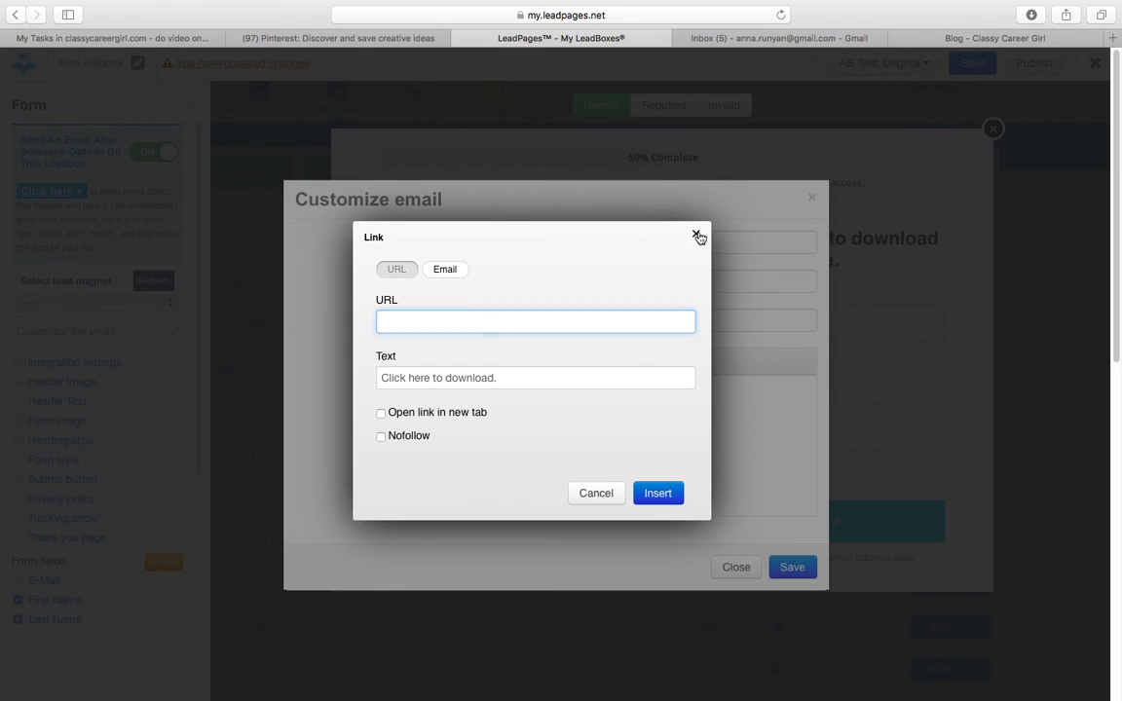
pyautogui.click(697, 234)
pyautogui.click(566, 421)
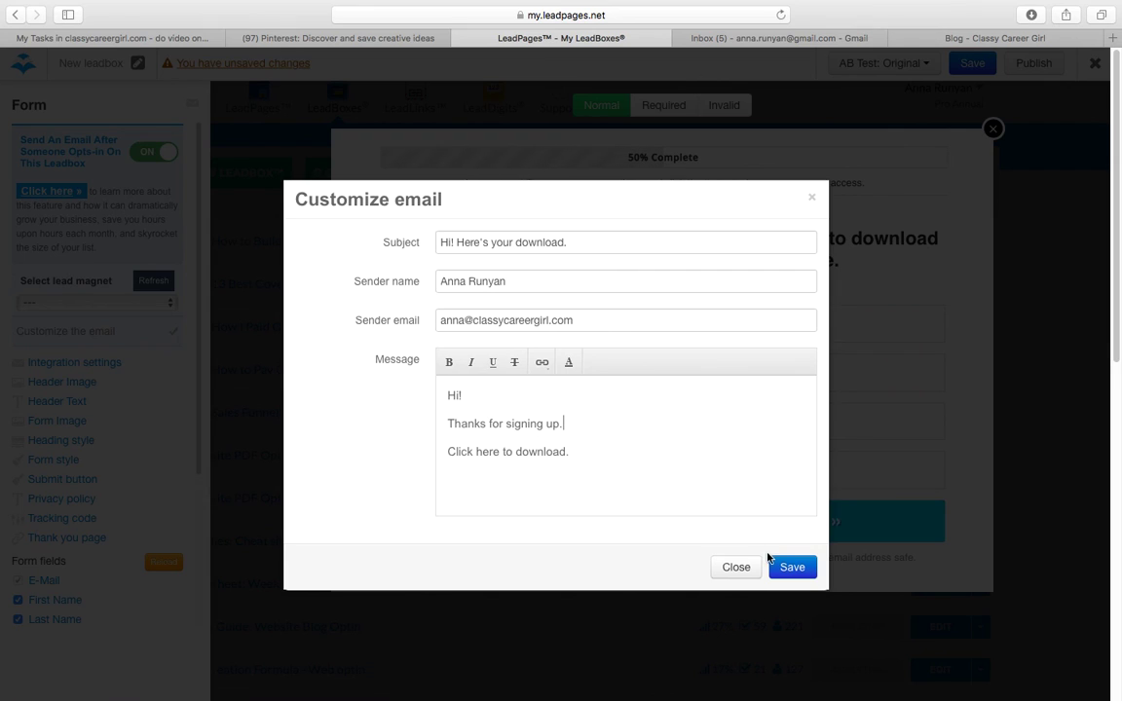
pyautogui.click(792, 567)
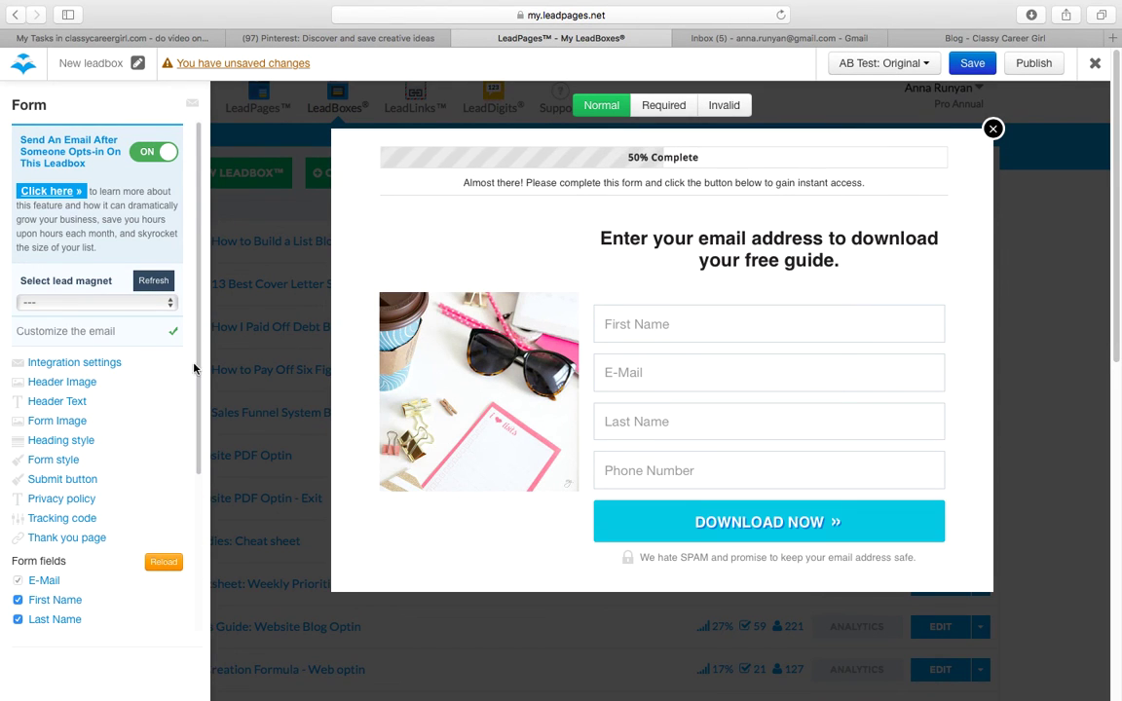
# Step: Change 'Integrate form with' from Lead Notifications to ShoppingCart, apply, and save the changes
pyautogui.click(93, 363)
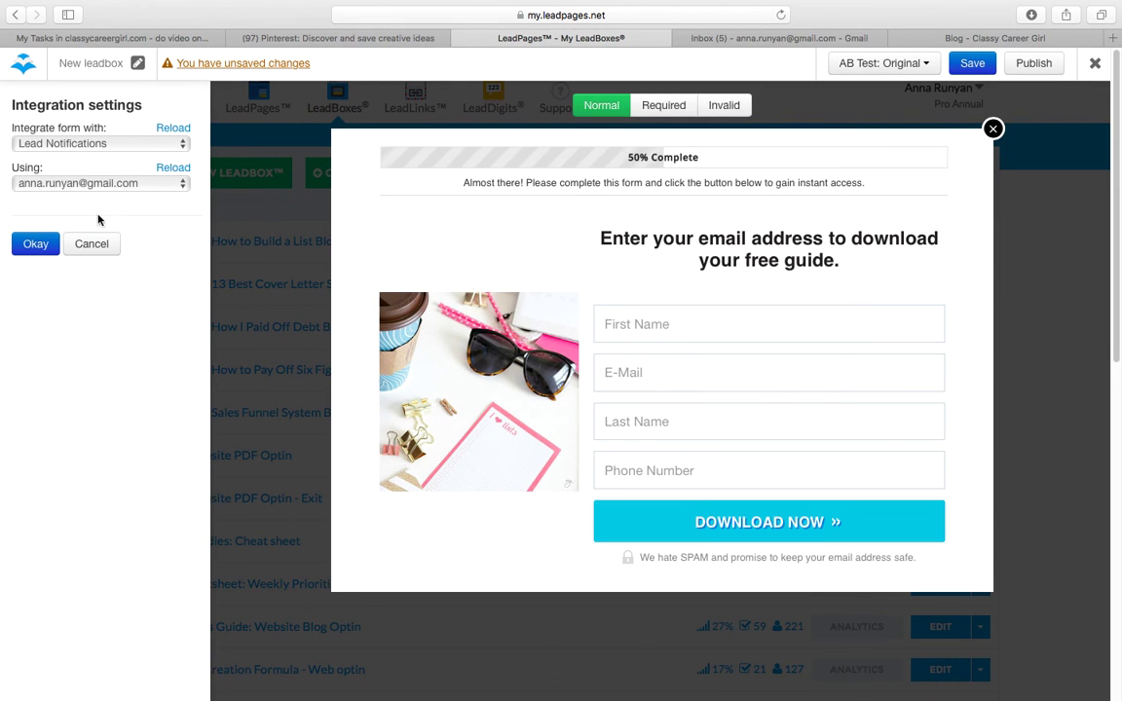
pyautogui.click(76, 144)
pyautogui.click(77, 147)
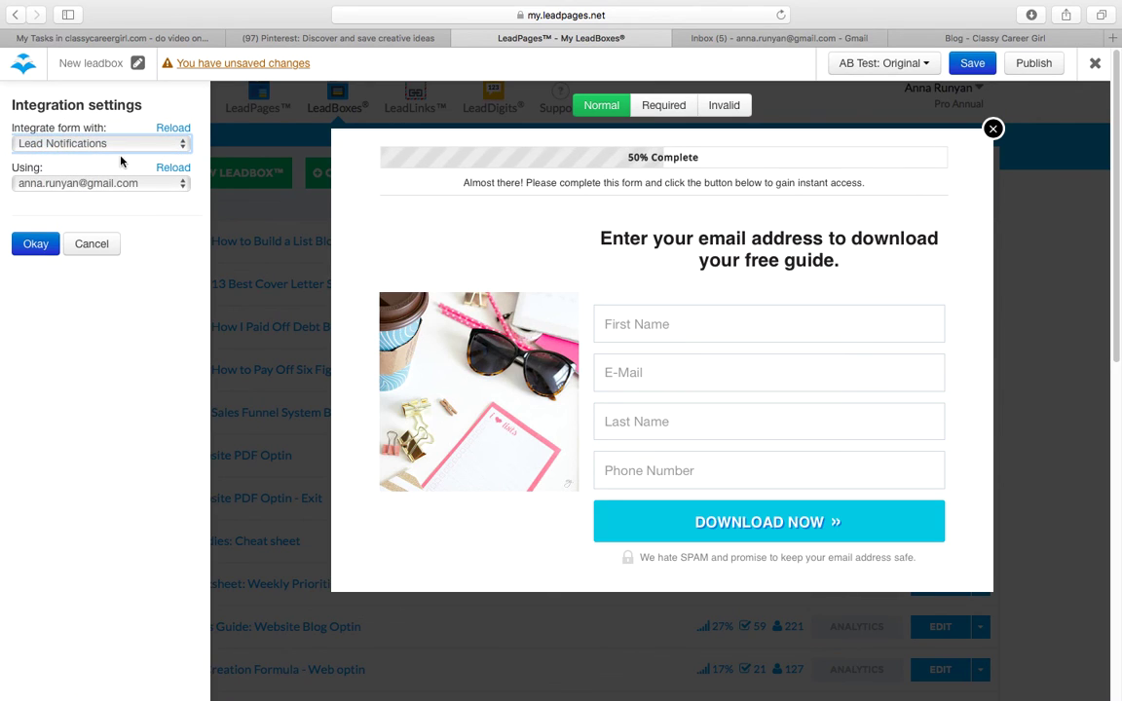
pyautogui.click(71, 142)
pyautogui.click(68, 183)
pyautogui.click(41, 168)
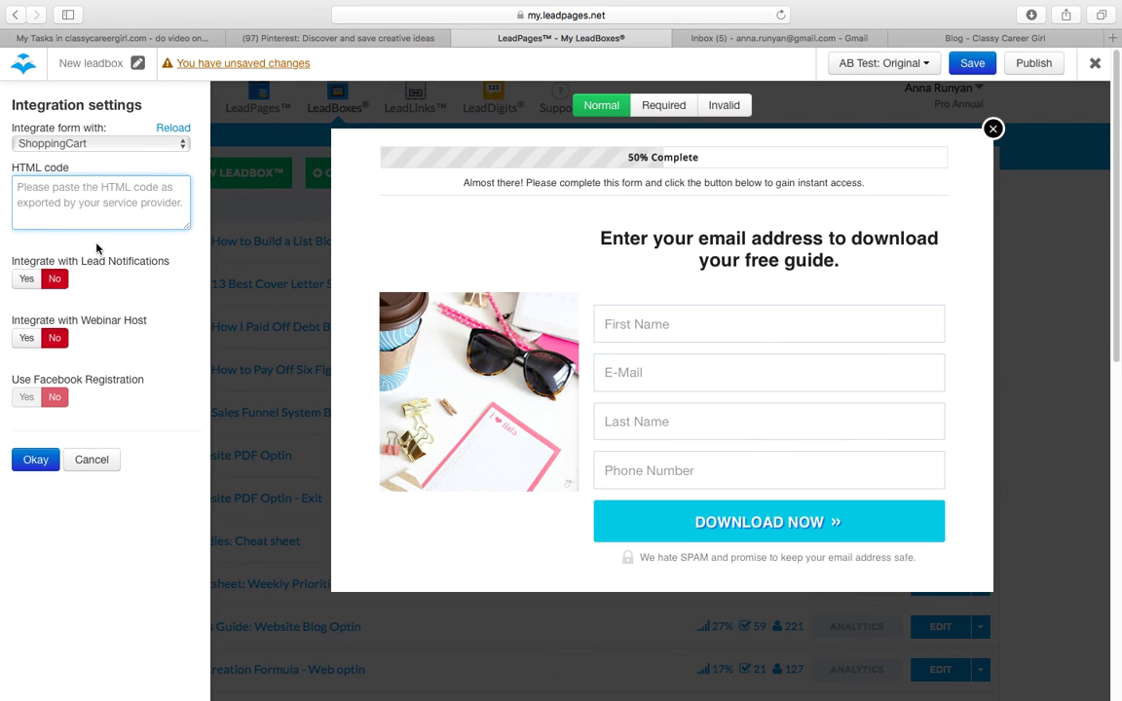
pyautogui.click(42, 459)
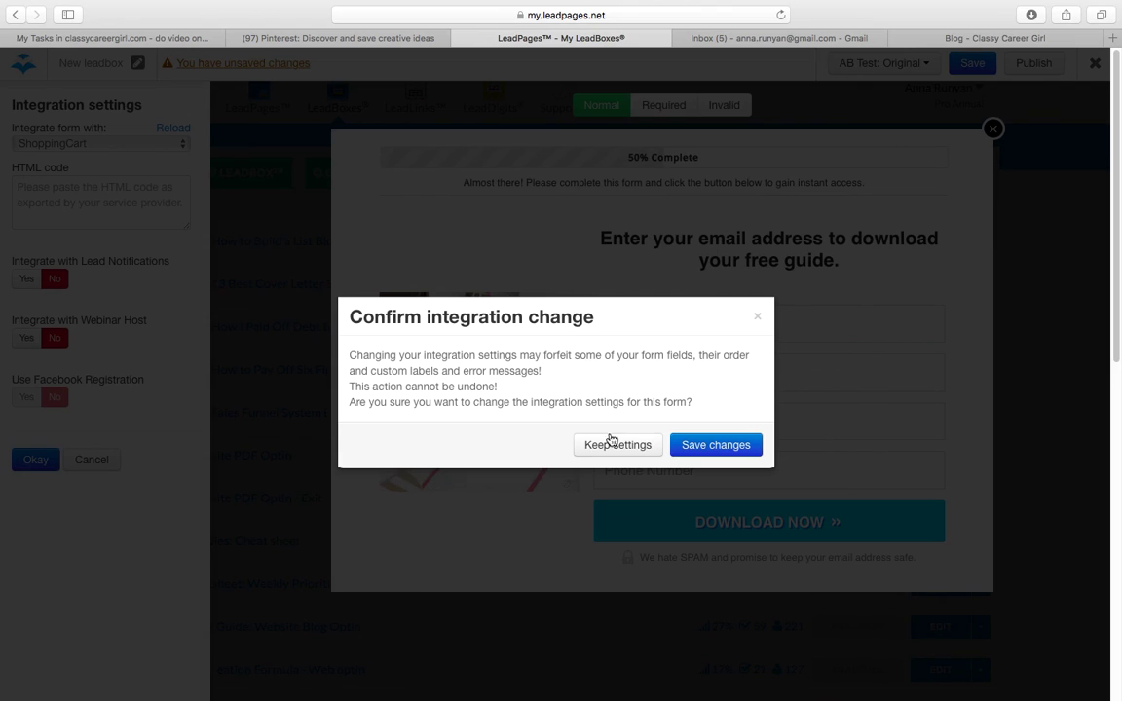
pyautogui.click(718, 449)
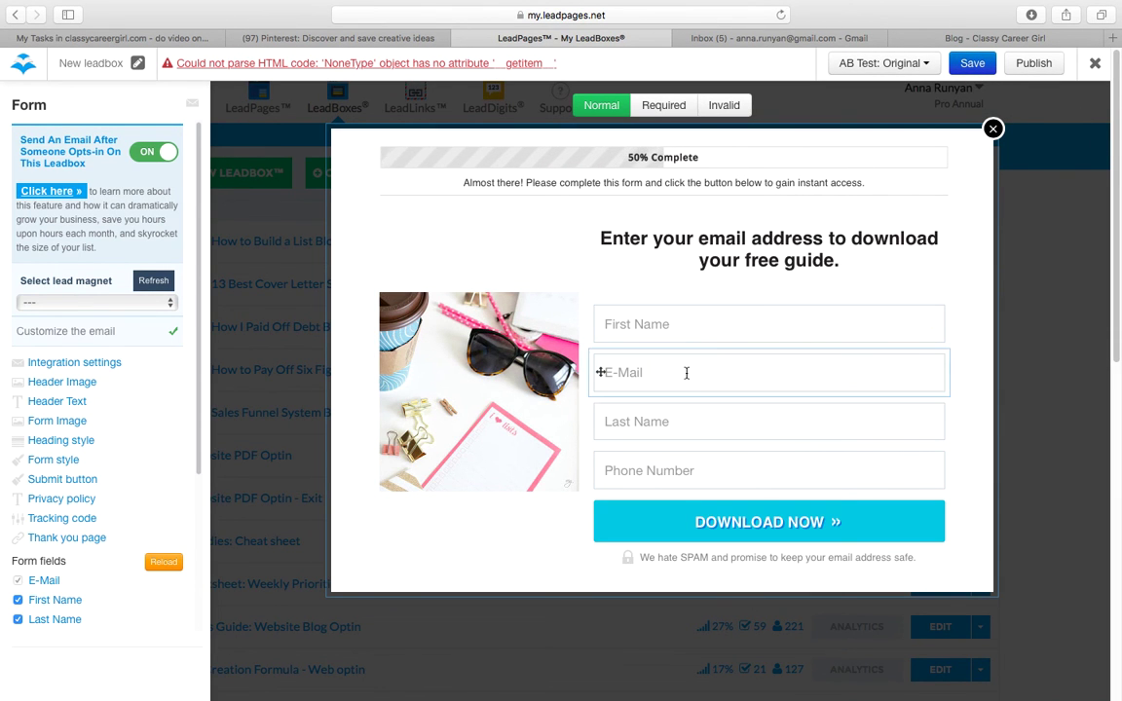
# Step: Save the LeadBox, retitle it 'tester' in the name field, and save again
pyautogui.click(973, 63)
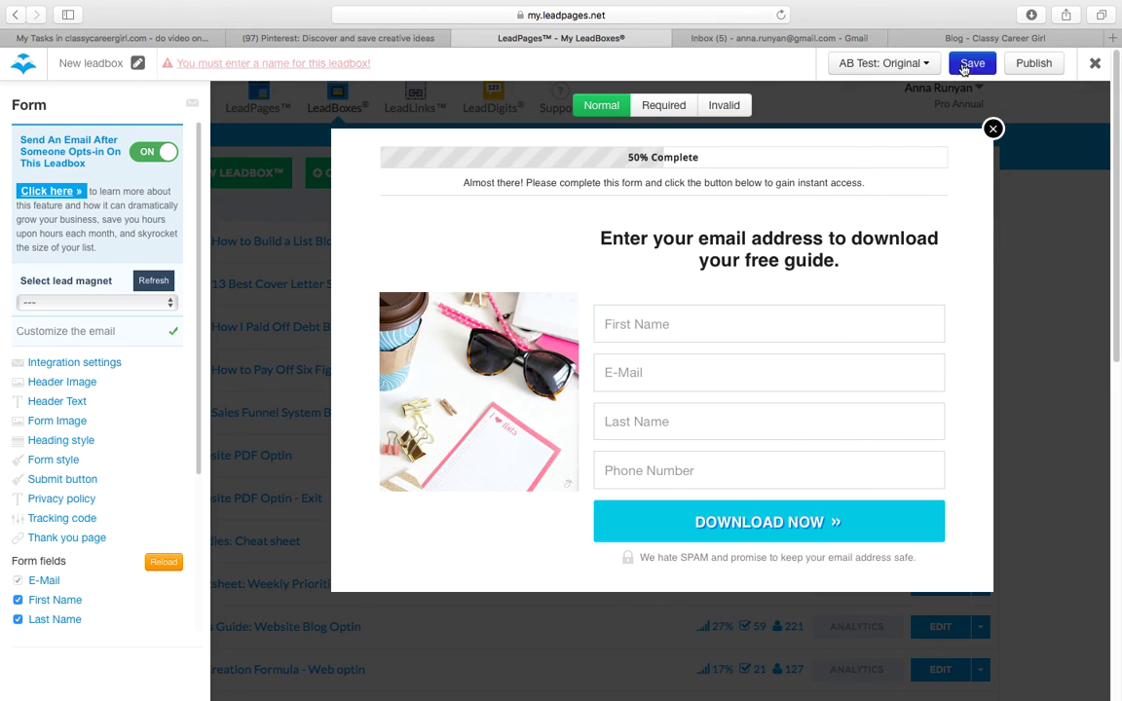
pyautogui.click(137, 63)
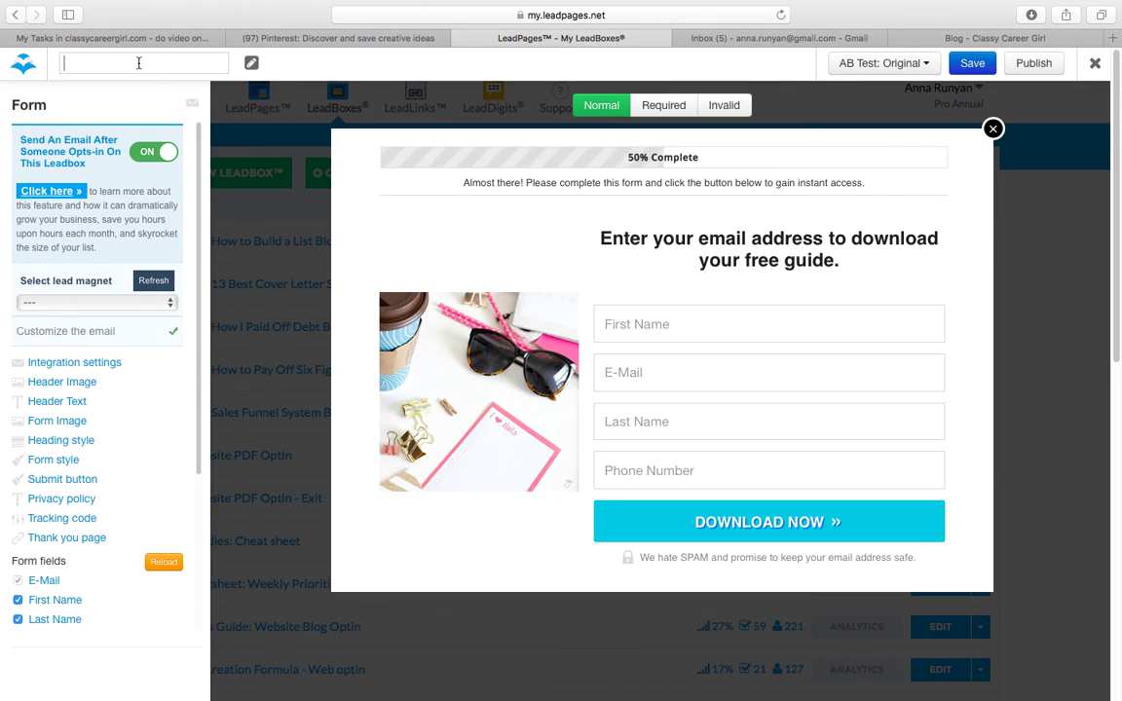
pyautogui.write('tester')
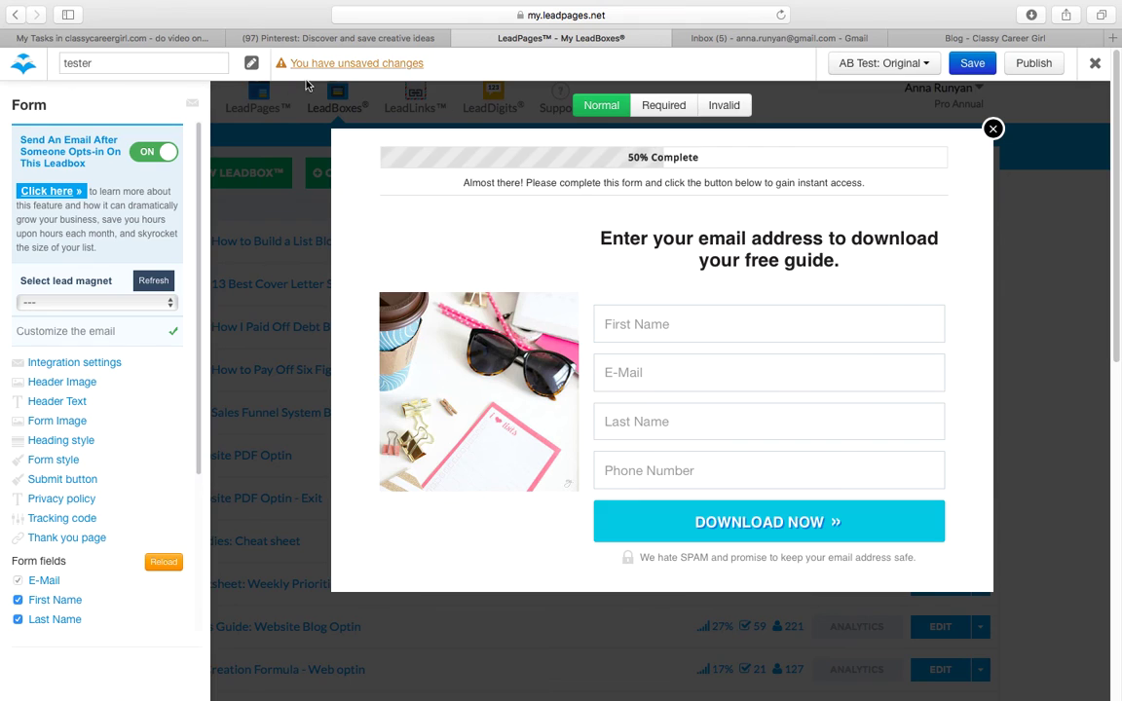
pyautogui.press('Return')
pyautogui.click(958, 70)
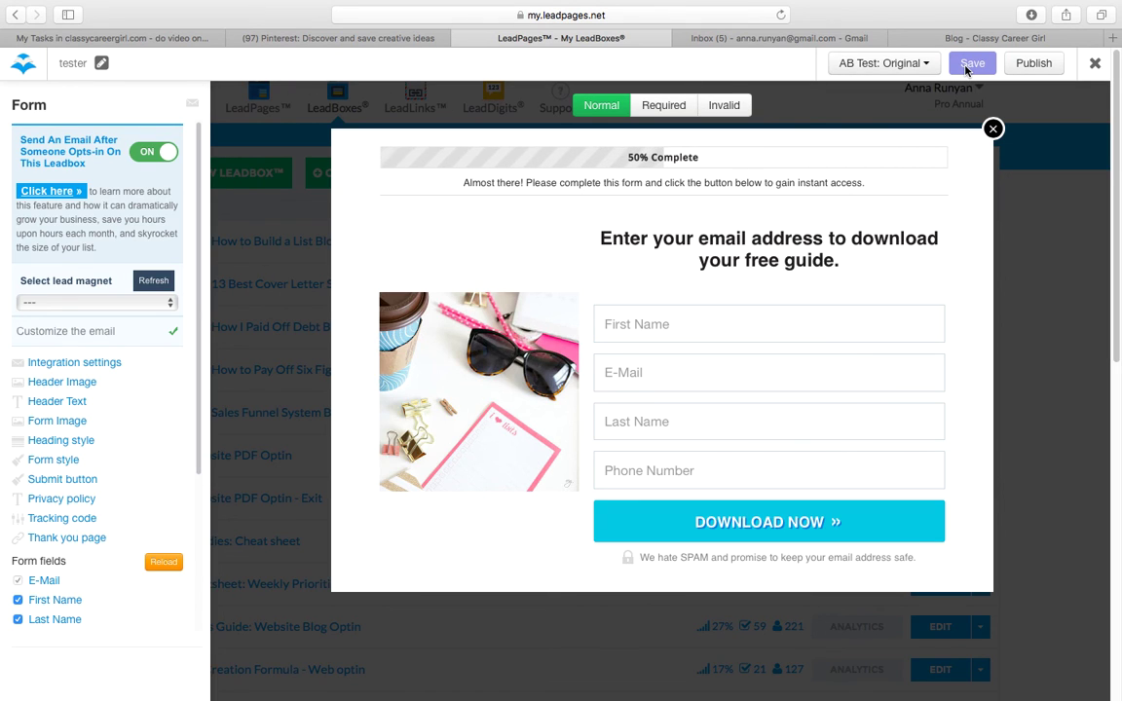
pyautogui.click(1031, 68)
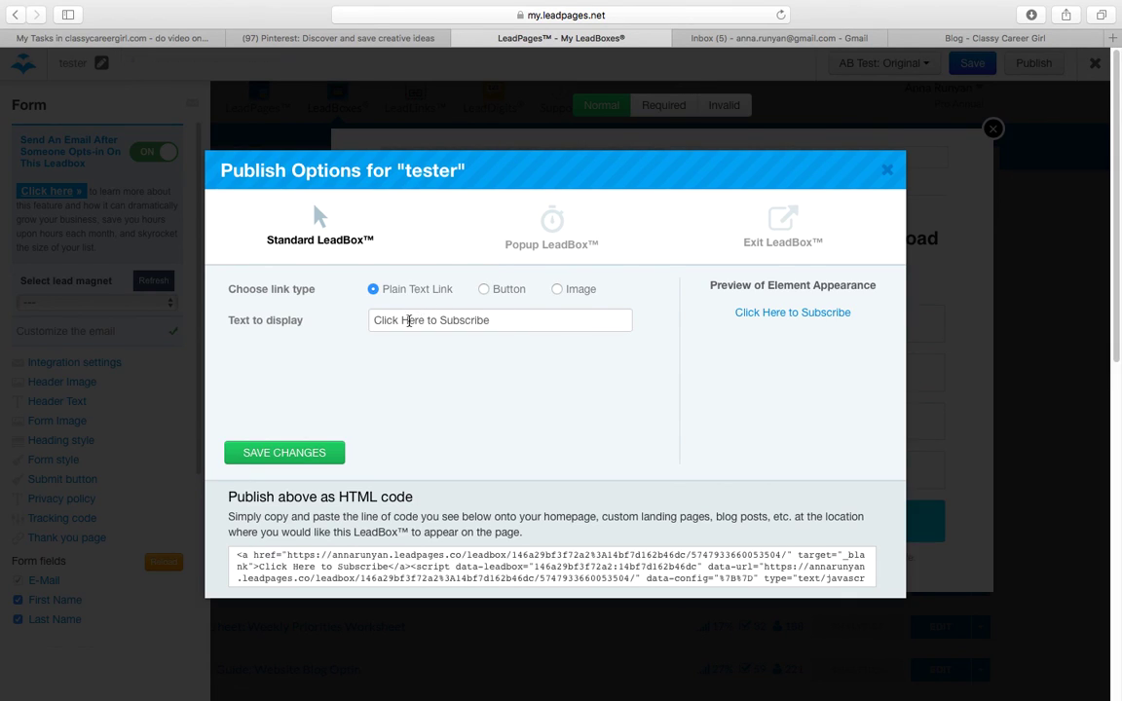
# Step: Try a Button link with text colour #ffa5a5, then switch the link type to Image
pyautogui.moveTo(381, 321); pyautogui.dragTo(499, 320)
pyautogui.click(496, 323)
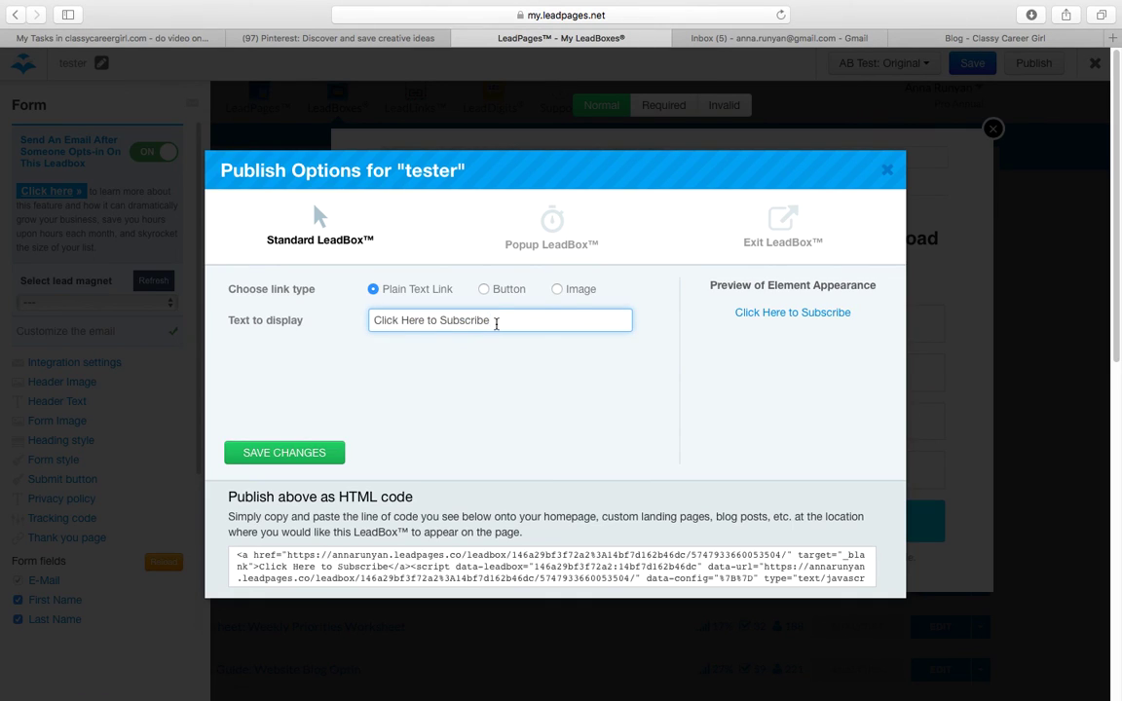
pyautogui.click(484, 289)
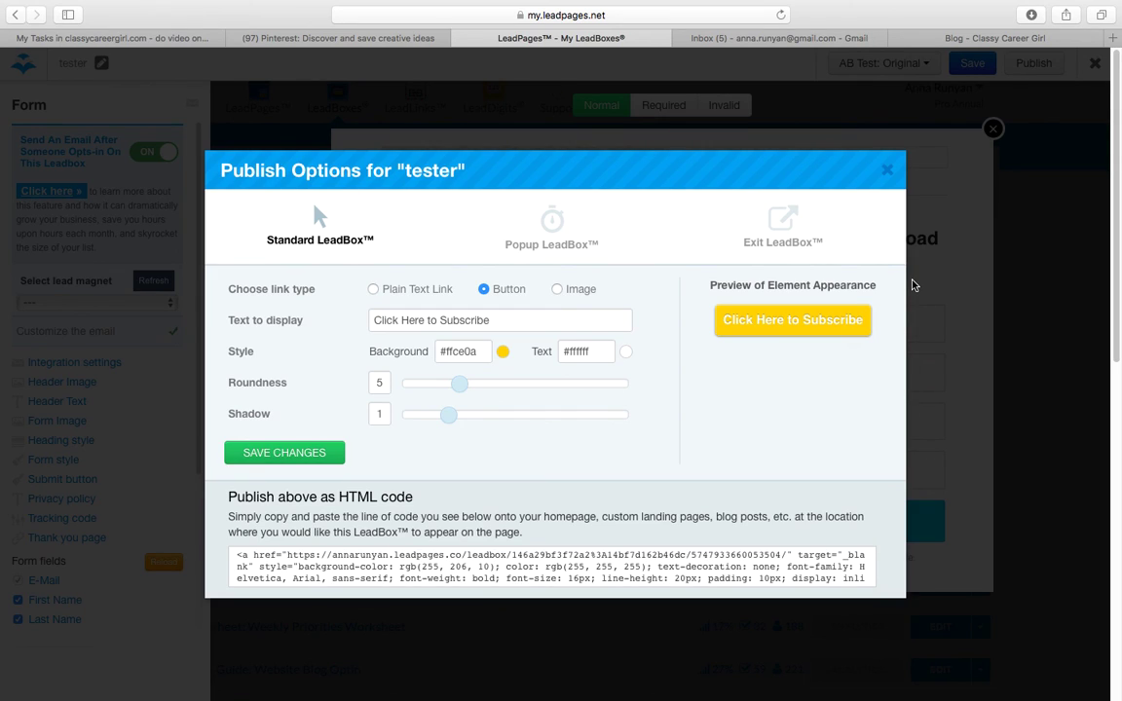
pyautogui.doubleClick(589, 351)
pyautogui.write('ffa5a5')
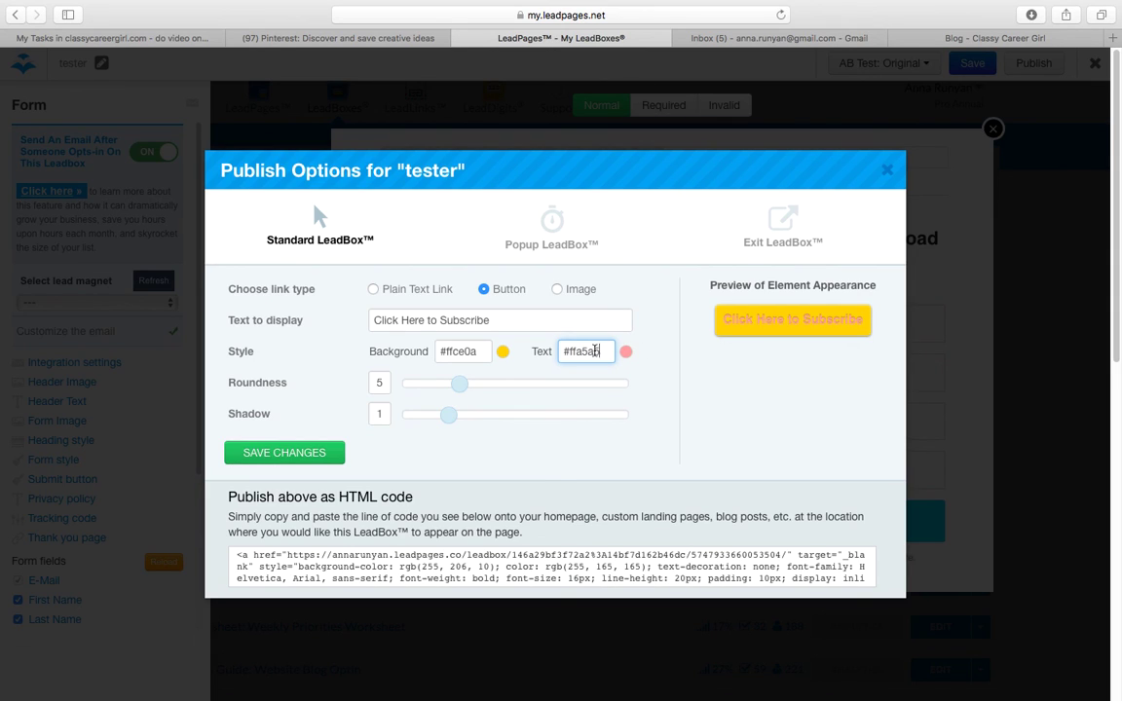
pyautogui.hotkey('shift', 'Tab')
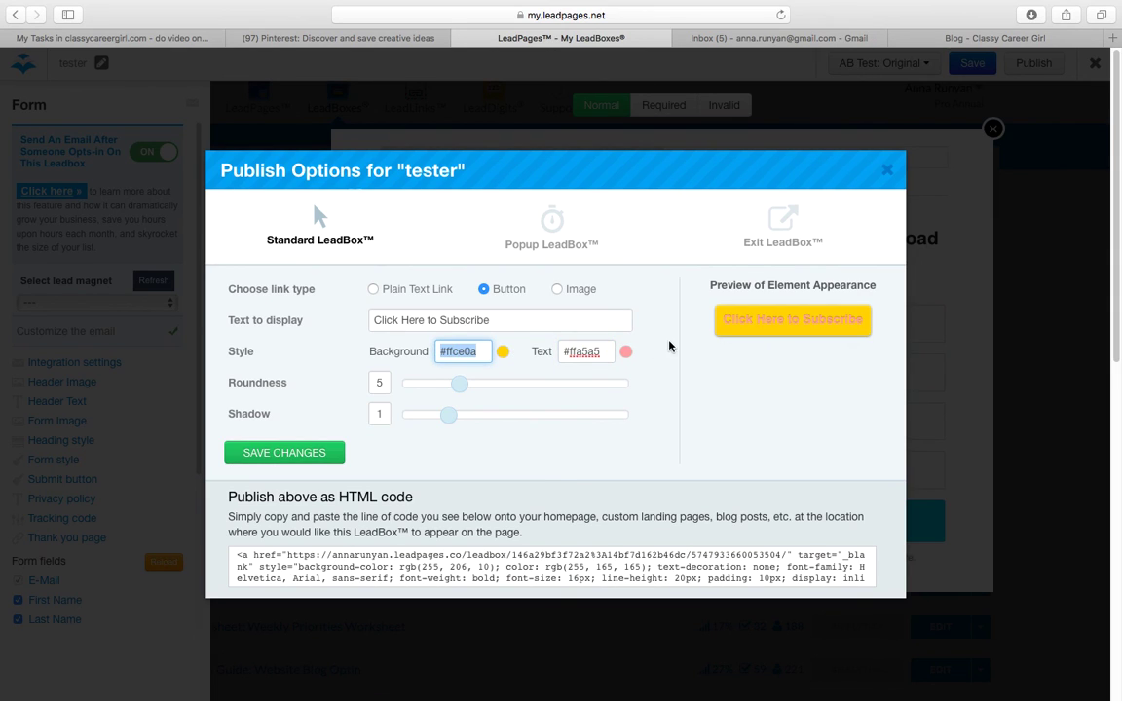
pyautogui.click(573, 294)
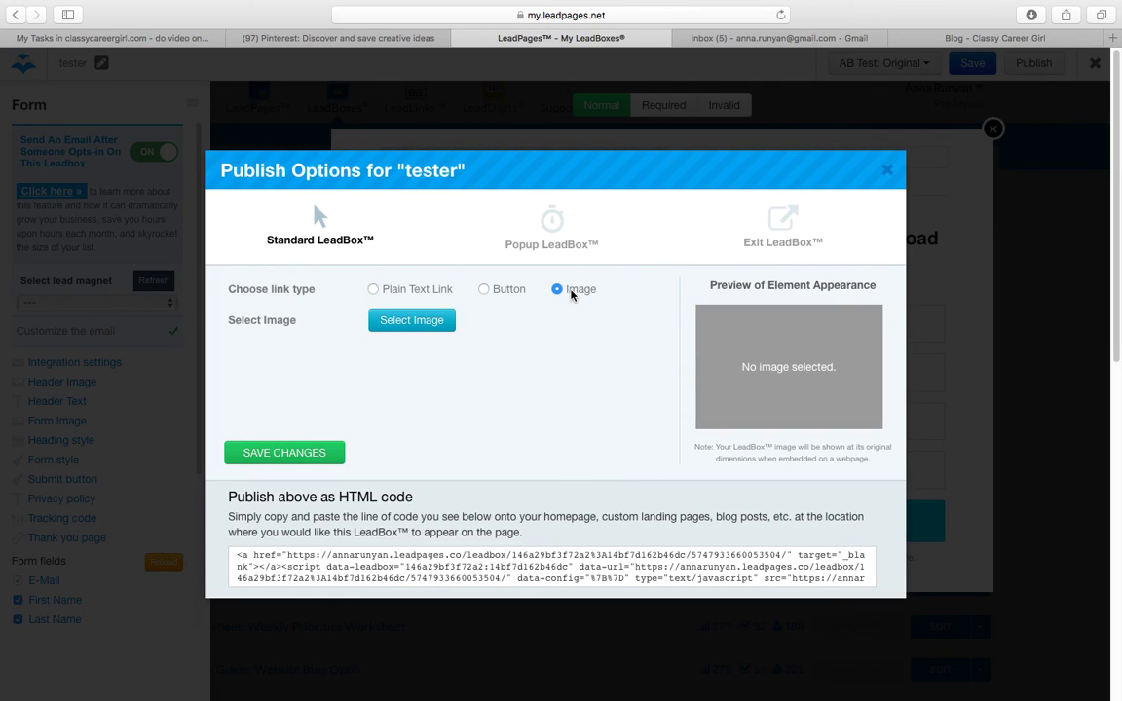
pyautogui.click(983, 39)
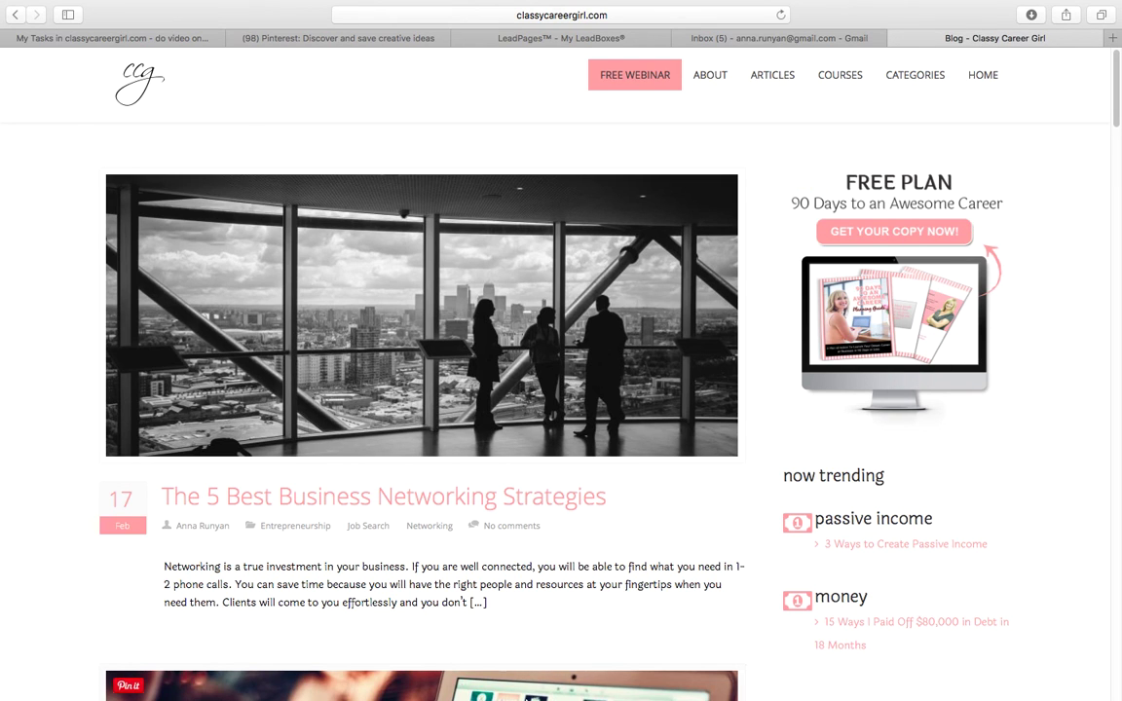
pyautogui.click(442, 669)
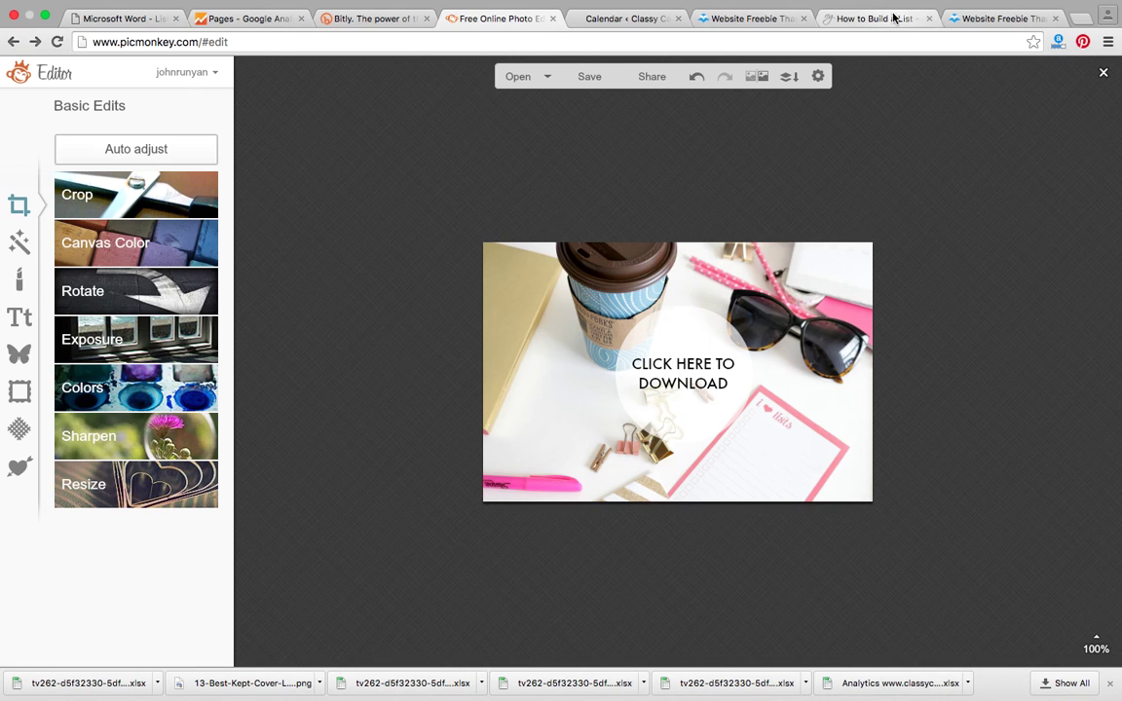
pyautogui.click(894, 17)
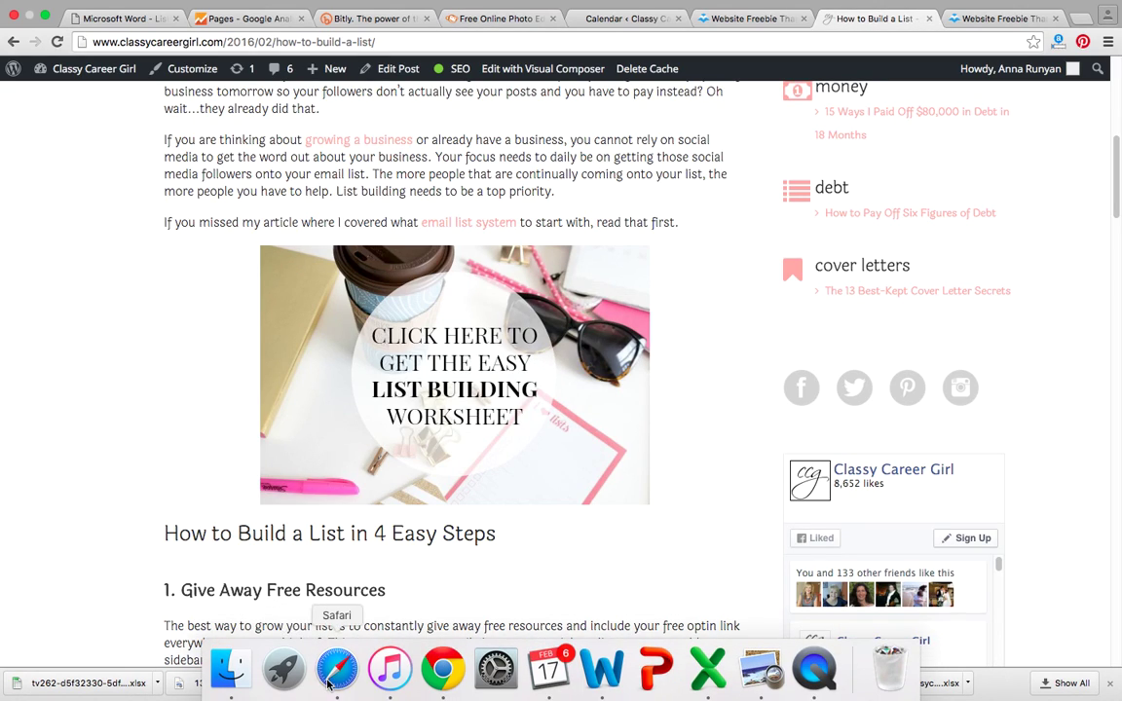
pyautogui.click(335, 670)
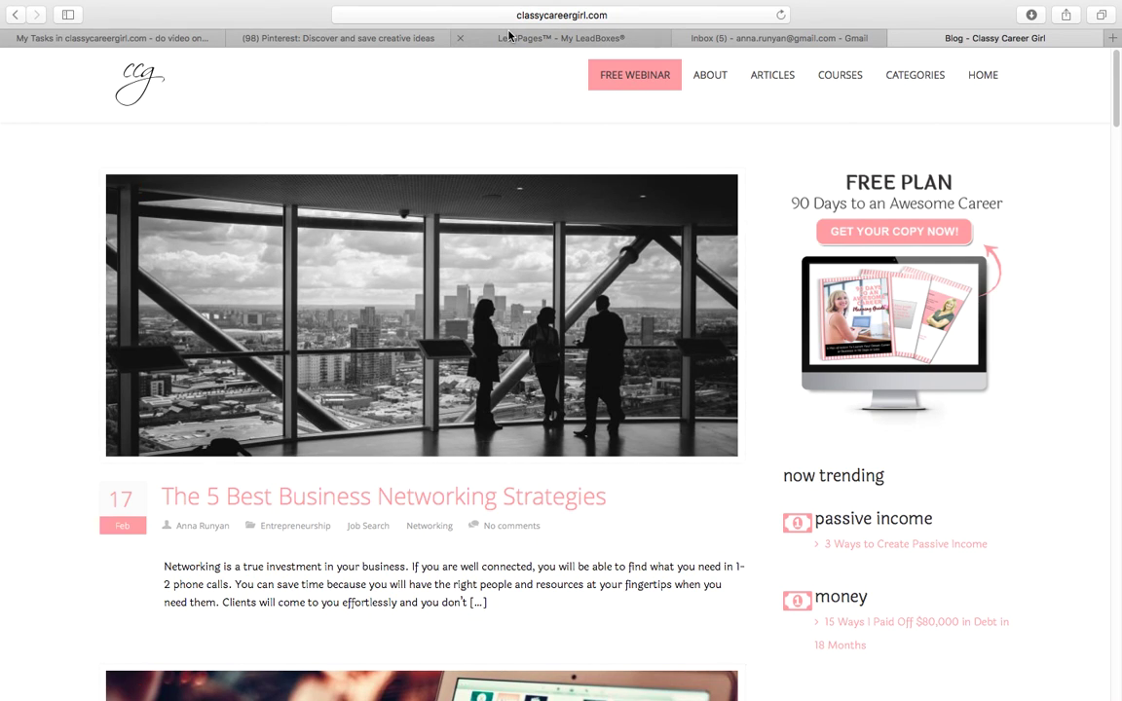
pyautogui.click(508, 37)
# Step: Choose the List Building Worksheet image as the link and save the changes
pyautogui.click(413, 323)
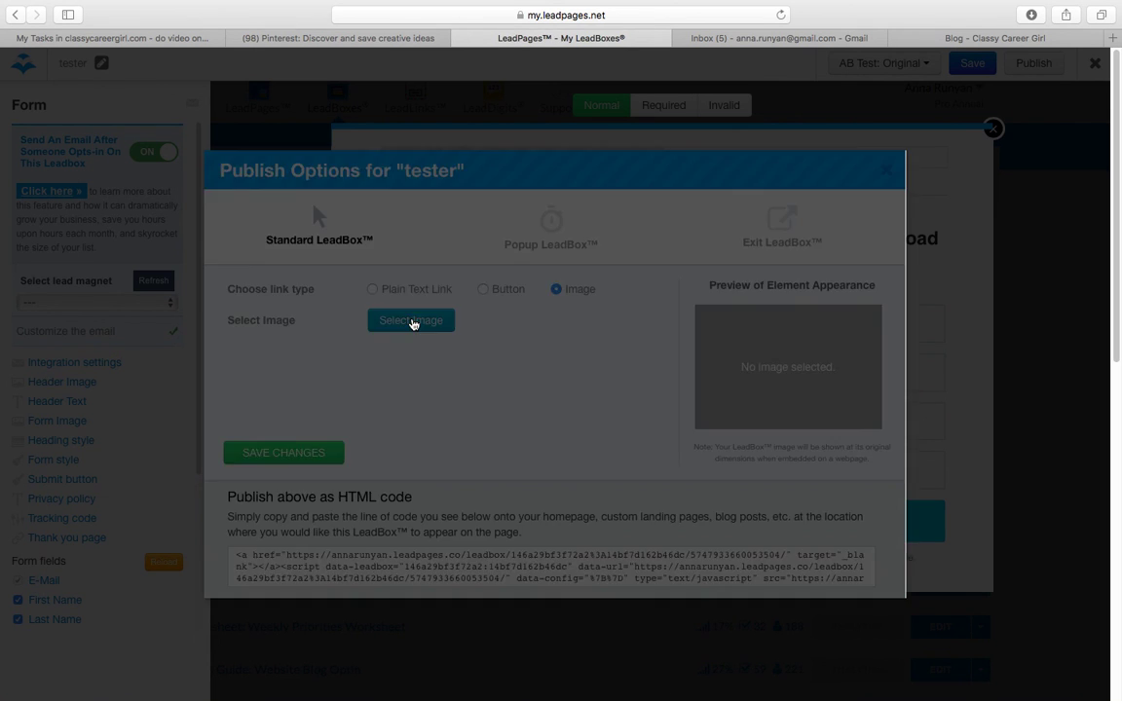
pyautogui.click(276, 234)
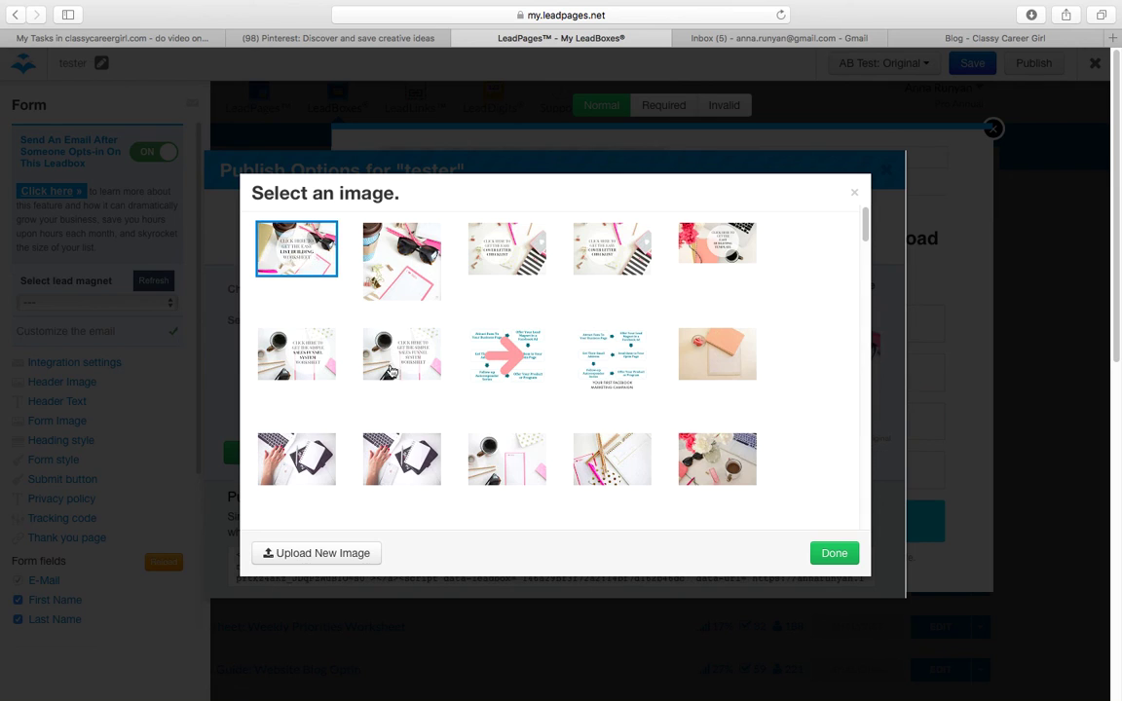
pyautogui.click(833, 557)
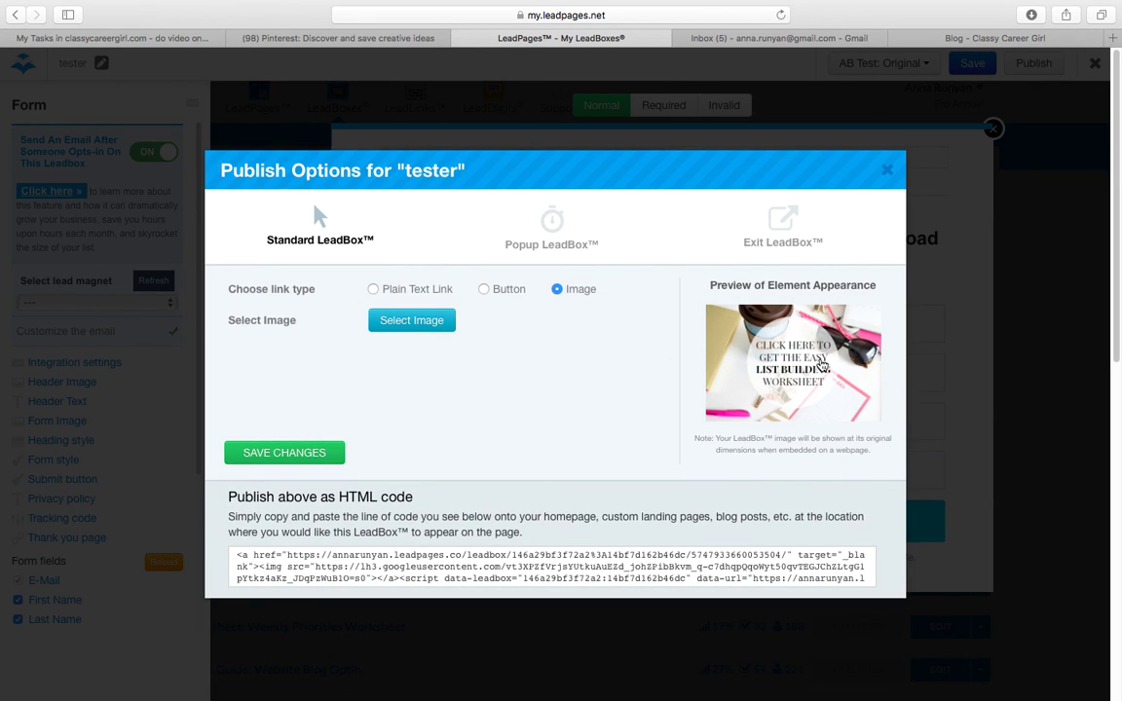
pyautogui.click(318, 454)
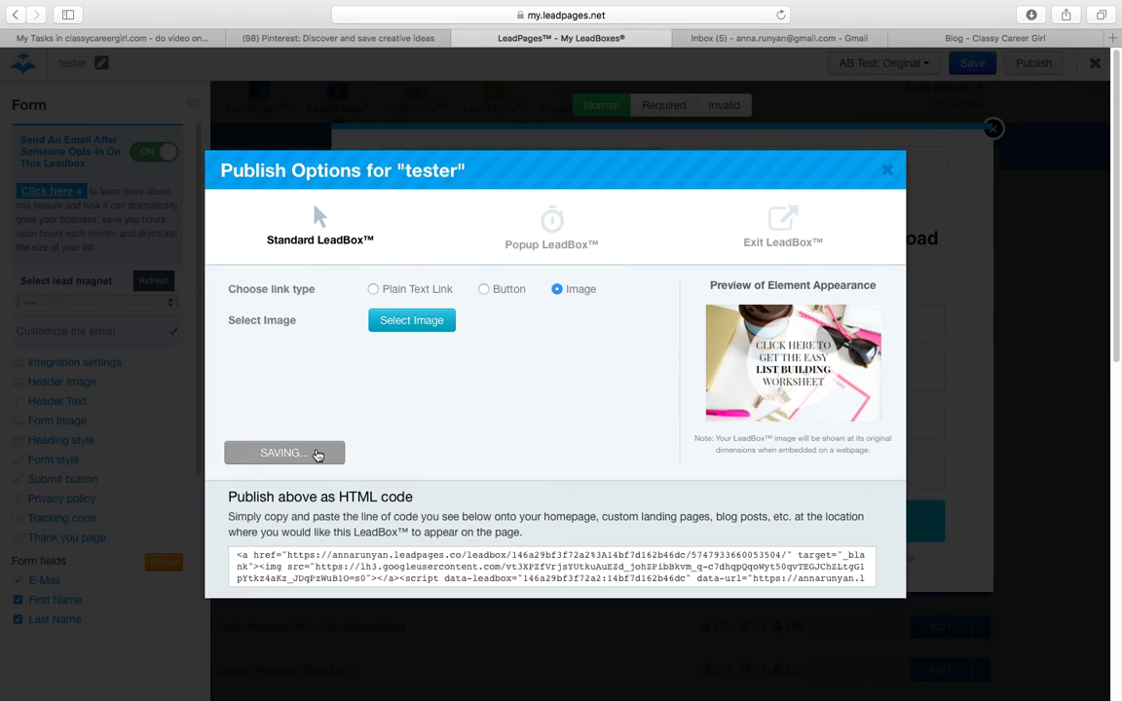
# Step: Select the generated HTML embed code
pyautogui.moveTo(235, 554); pyautogui.dragTo(332, 623)
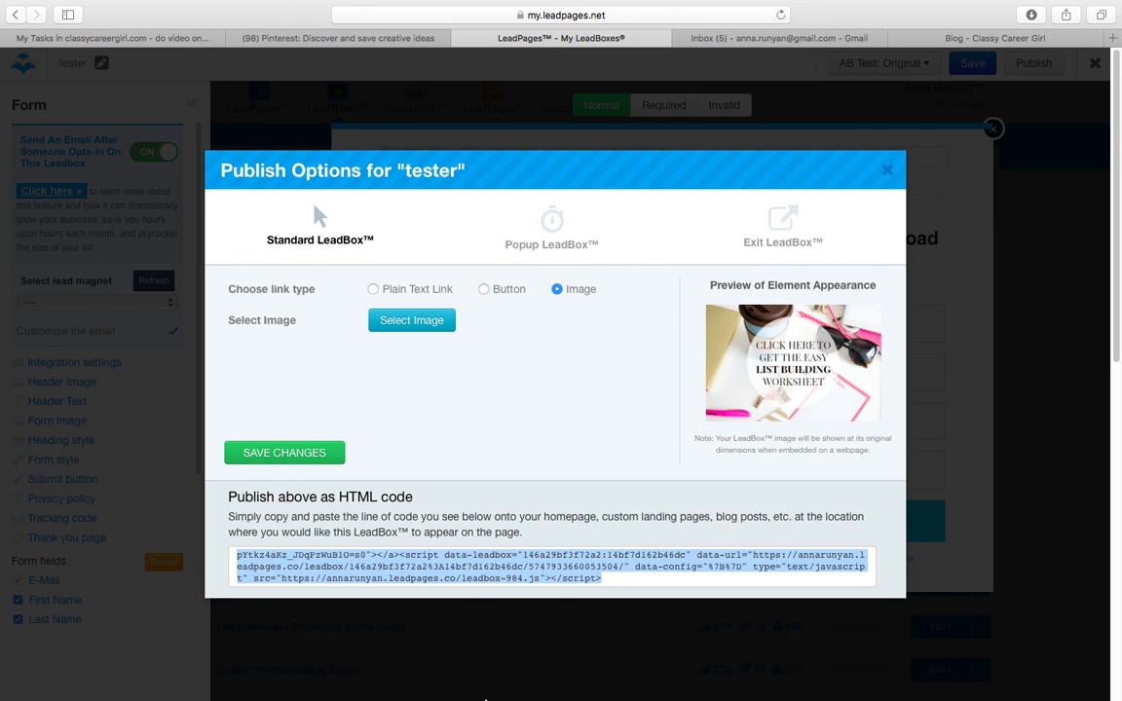
pyautogui.moveTo(492, 697)
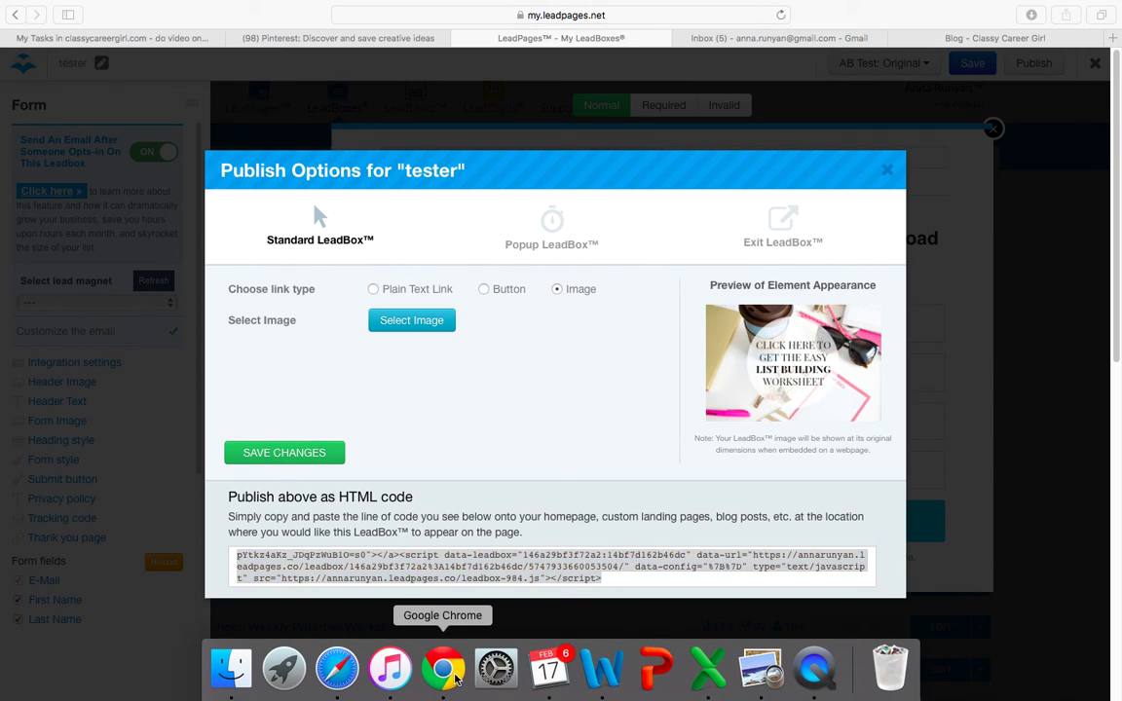
pyautogui.click(443, 669)
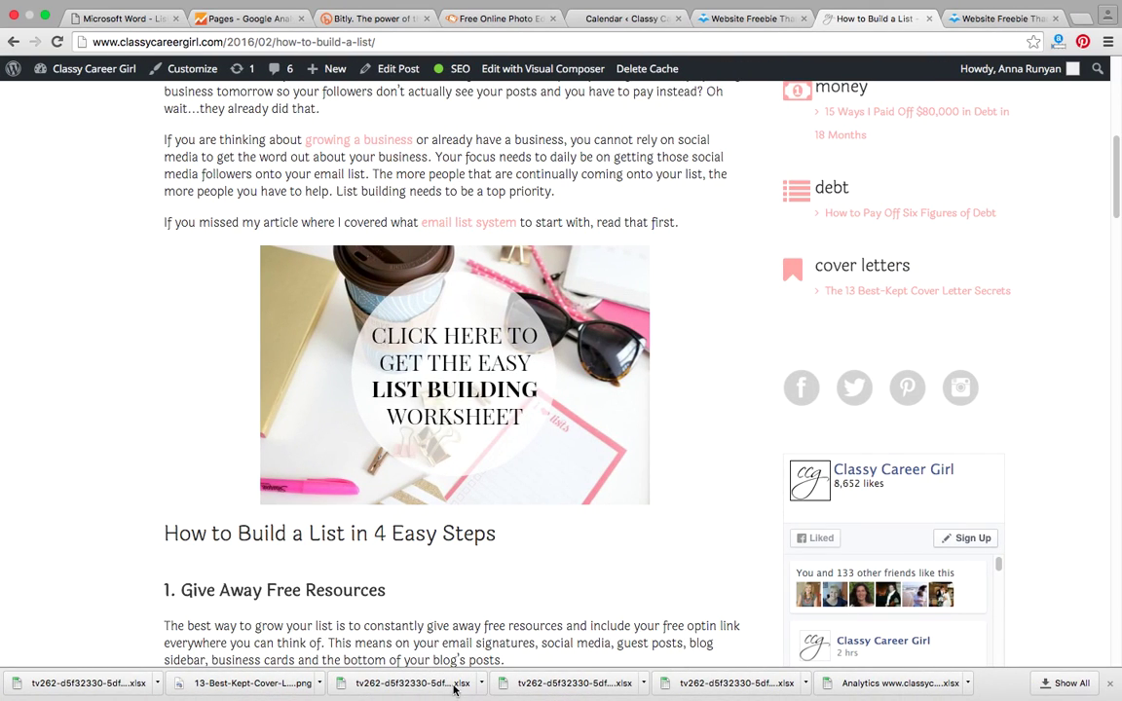
# Step: Open the How to Build a List post in the WordPress editor and glance at its Text view
pyautogui.click(386, 76)
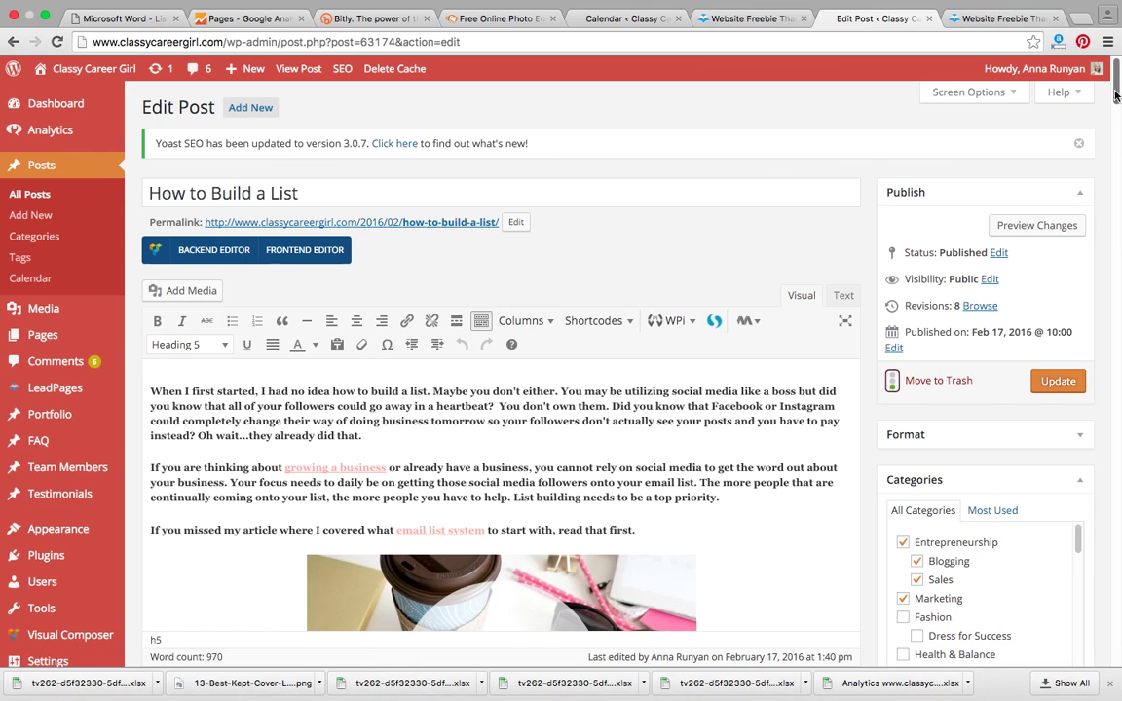
pyautogui.scroll(-5, 1117, 124)
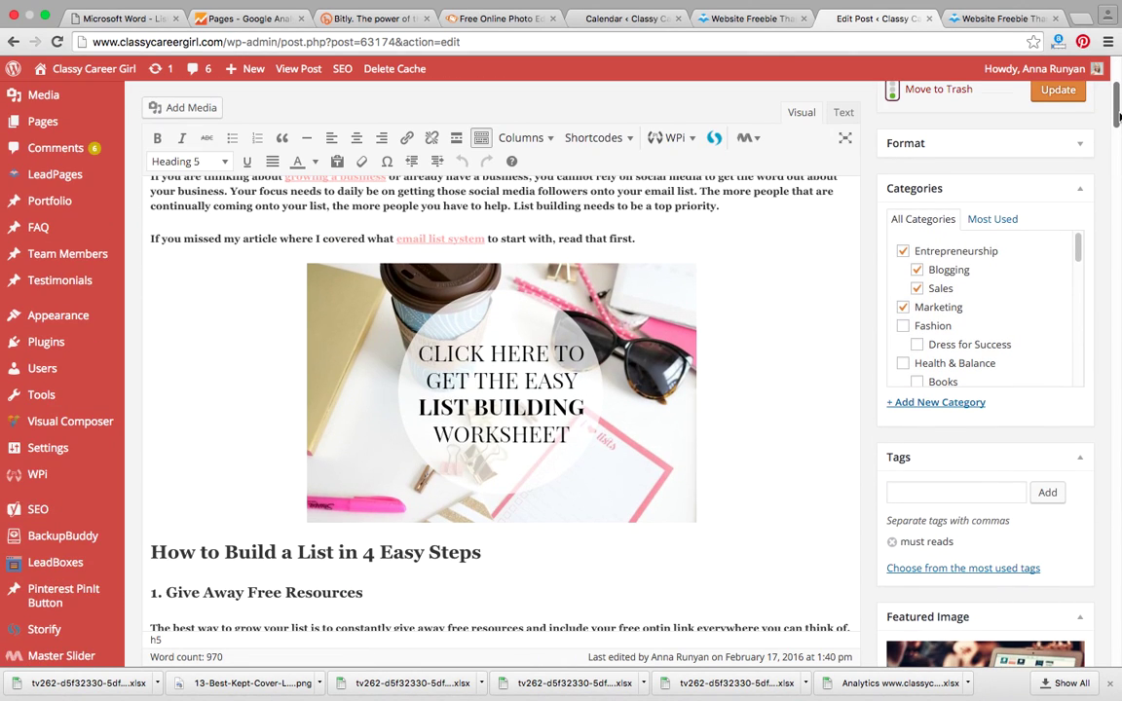
pyautogui.scroll(4, 1118, 115)
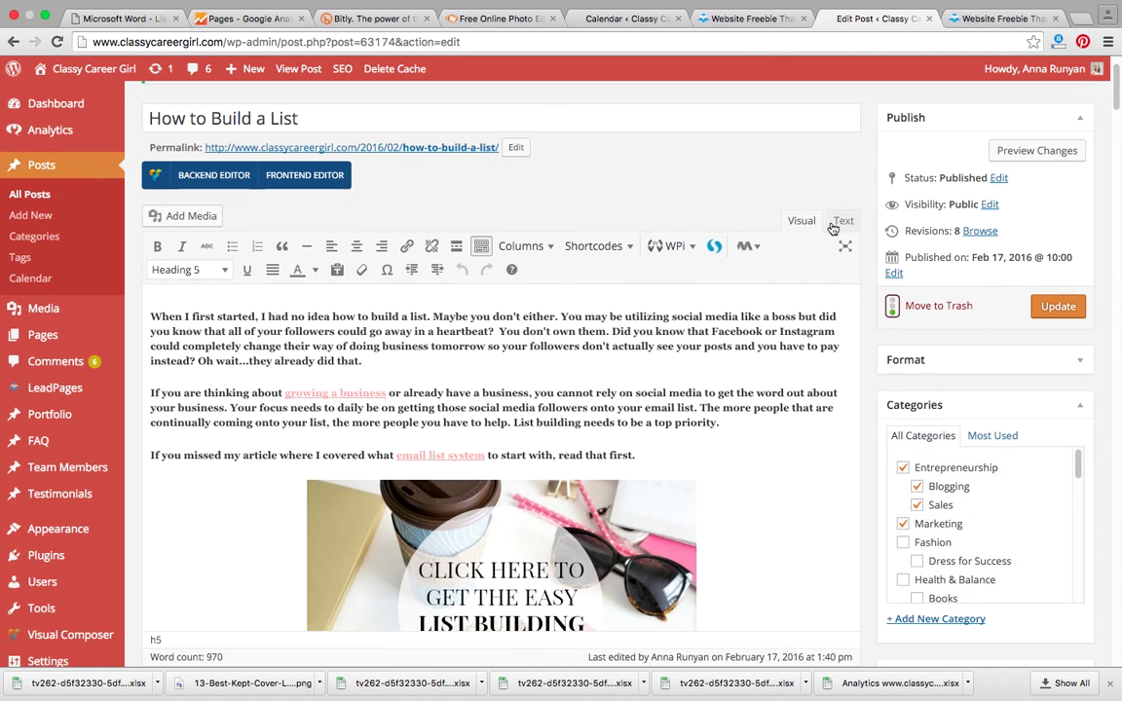
pyautogui.click(842, 222)
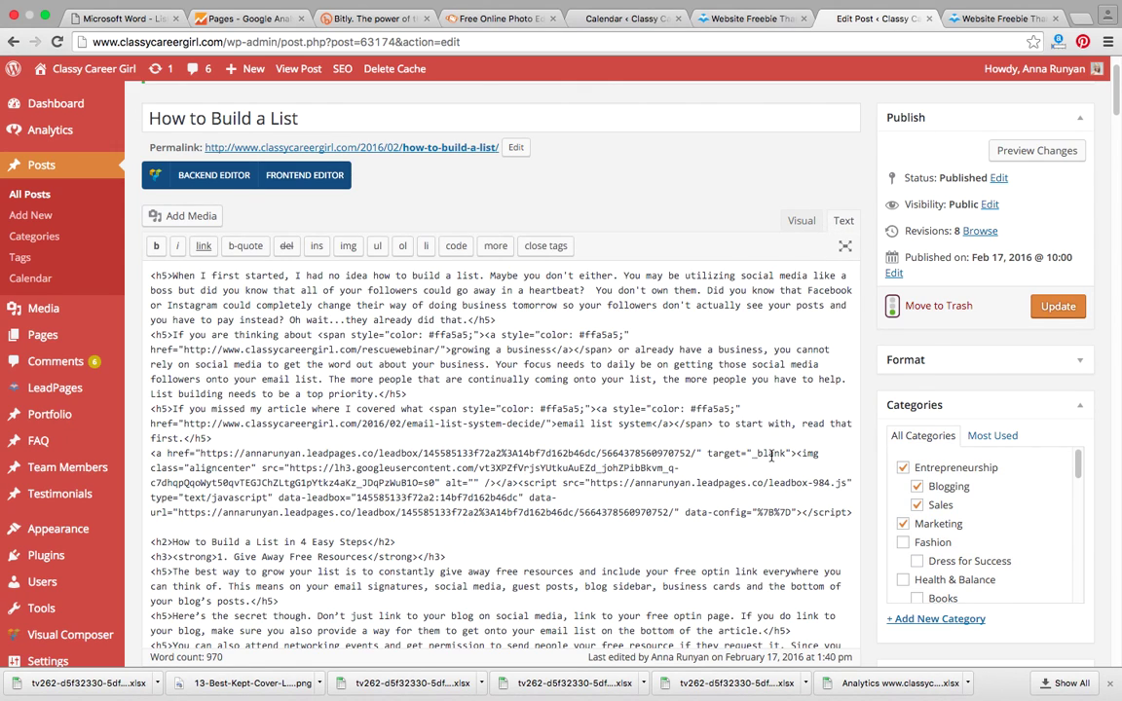
pyautogui.scroll(-1, 771, 455)
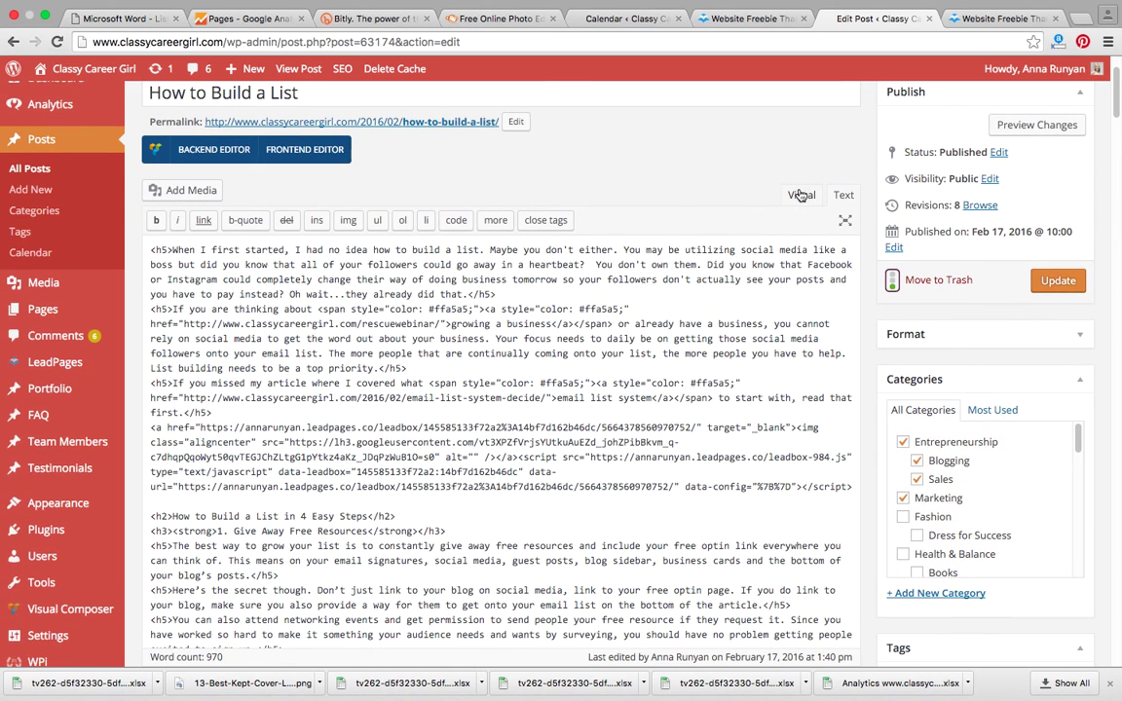
pyautogui.click(801, 195)
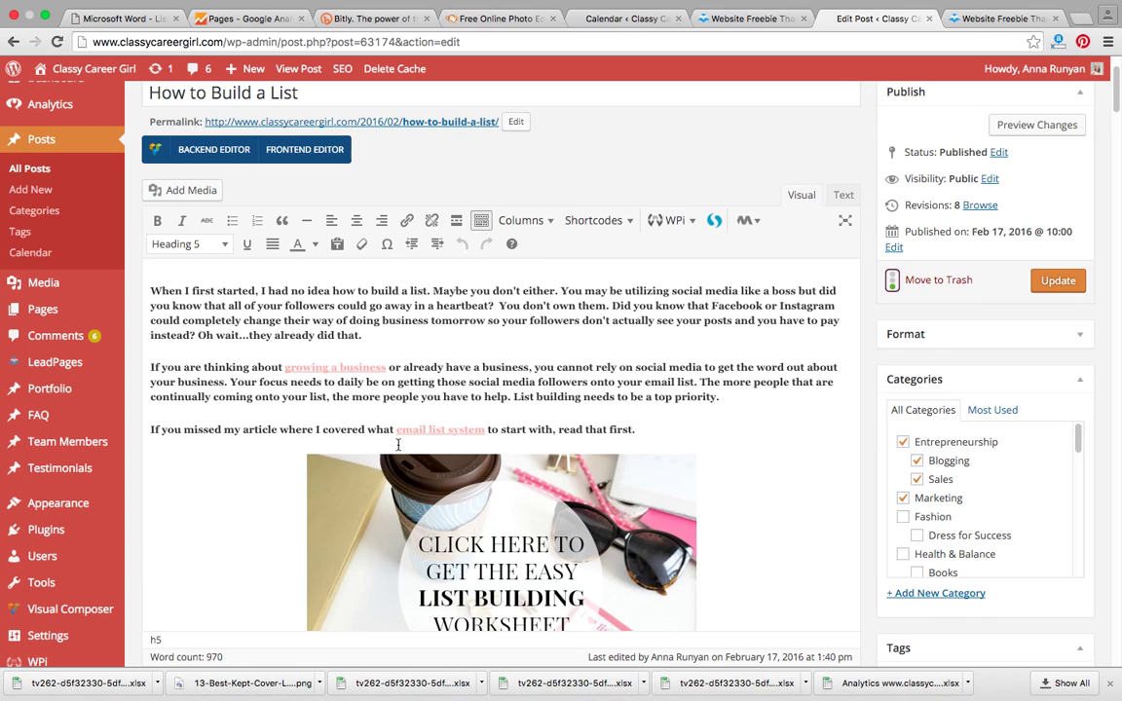
pyautogui.scroll(-1, 596, 542)
pyautogui.scroll(-3, 596, 541)
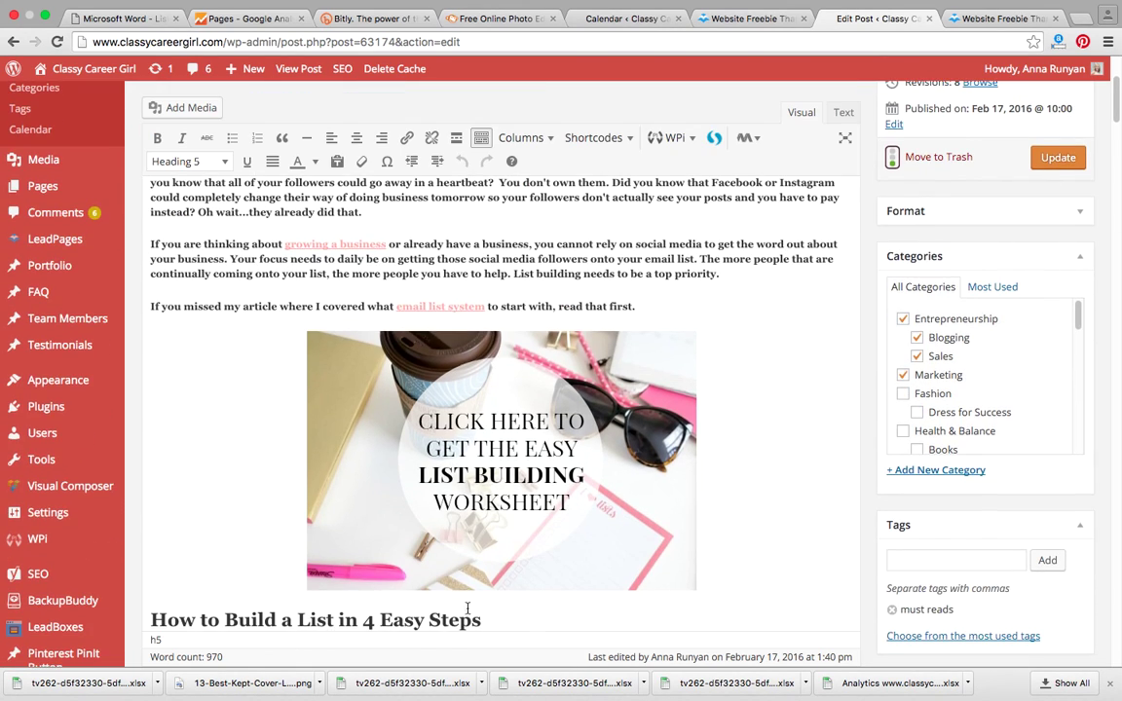
# Step: Inspect the worksheet image code in Text view, then select the image in Visual view
pyautogui.click(842, 112)
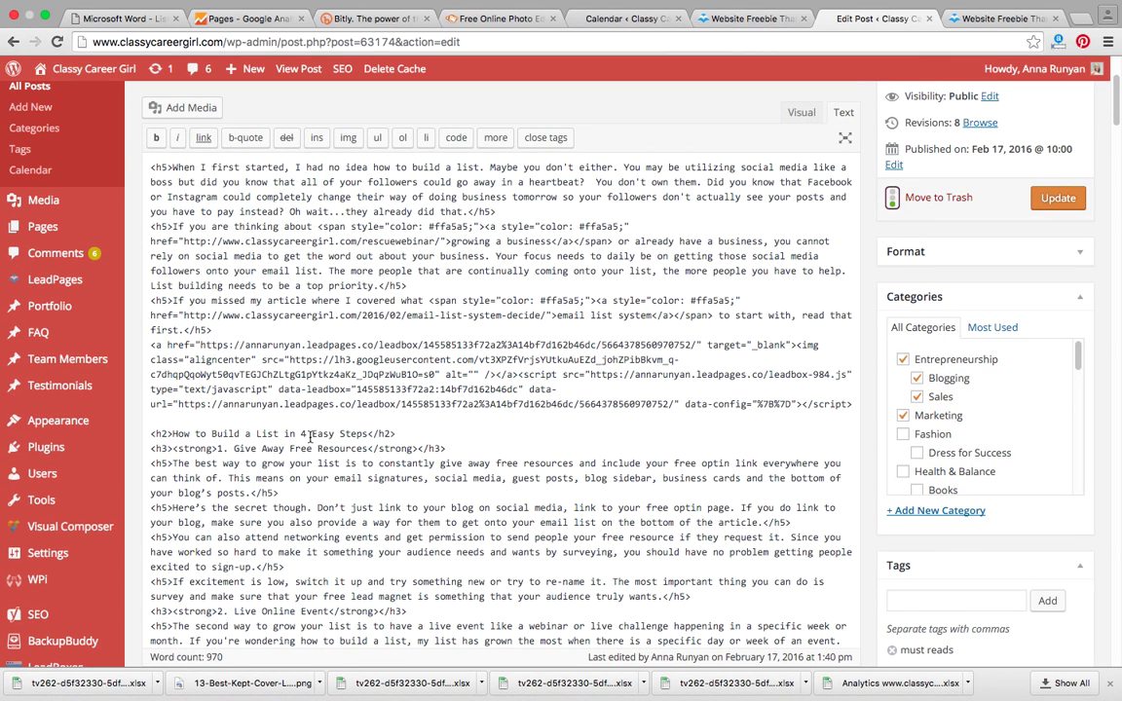
pyautogui.click(214, 417)
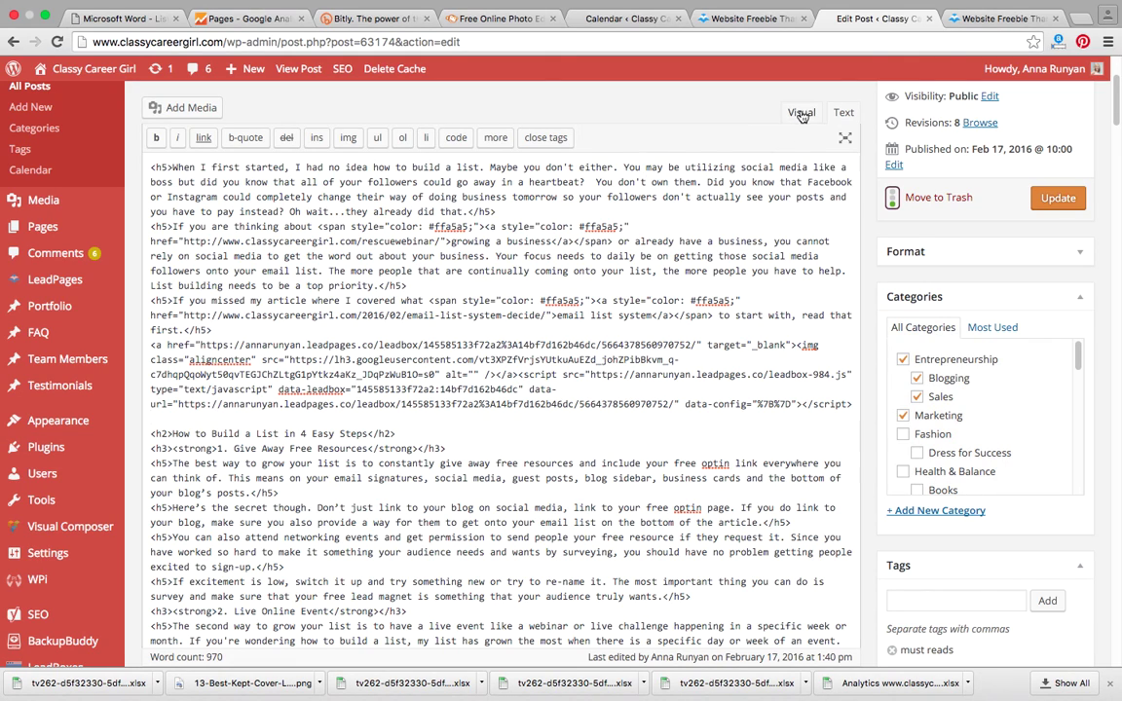
pyautogui.click(800, 113)
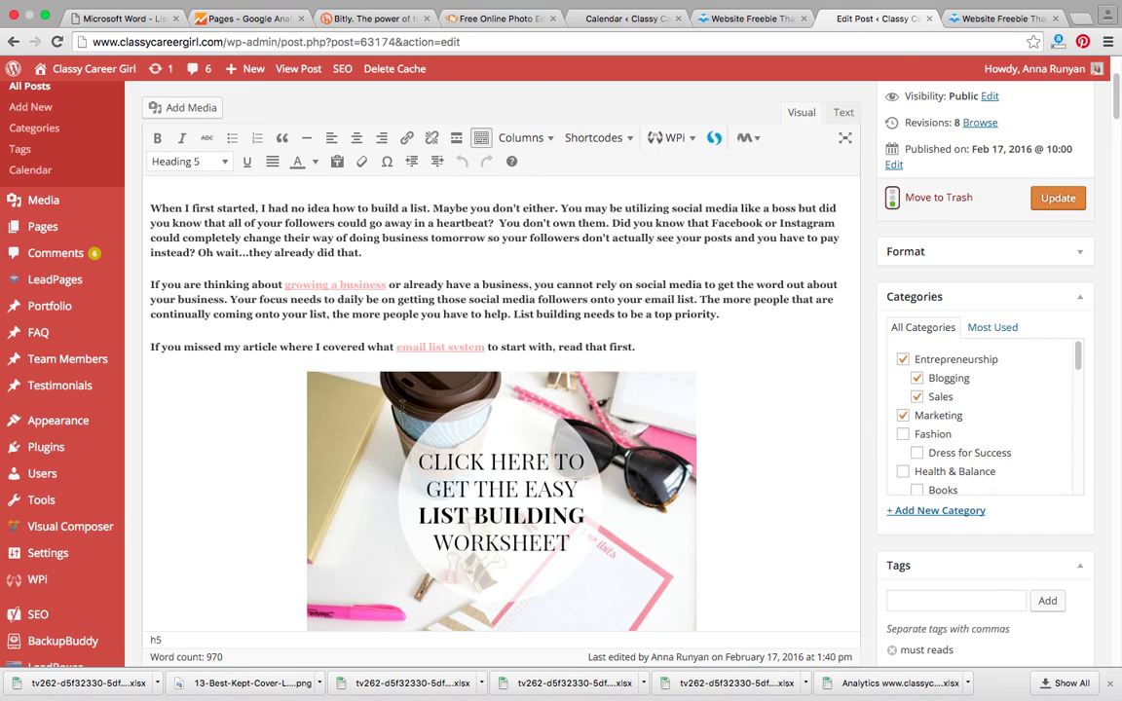
pyautogui.click(362, 382)
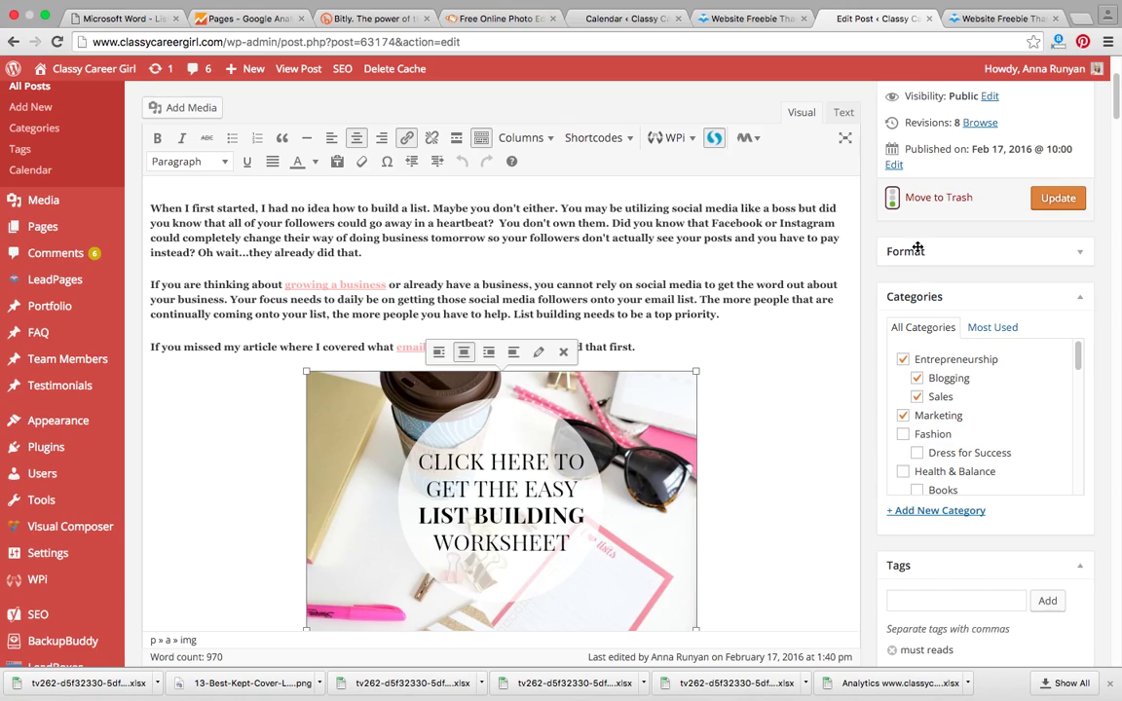
pyautogui.scroll(3, 823, 226)
pyautogui.scroll(-20, 819, 486)
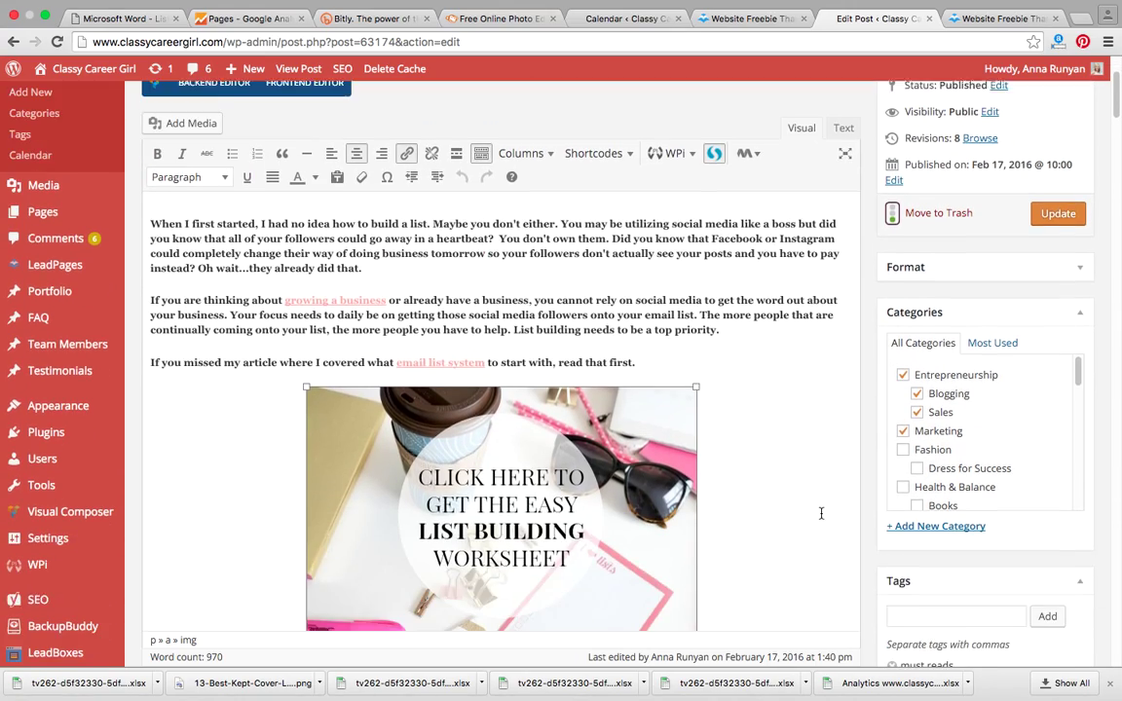
pyautogui.scroll(10, 821, 518)
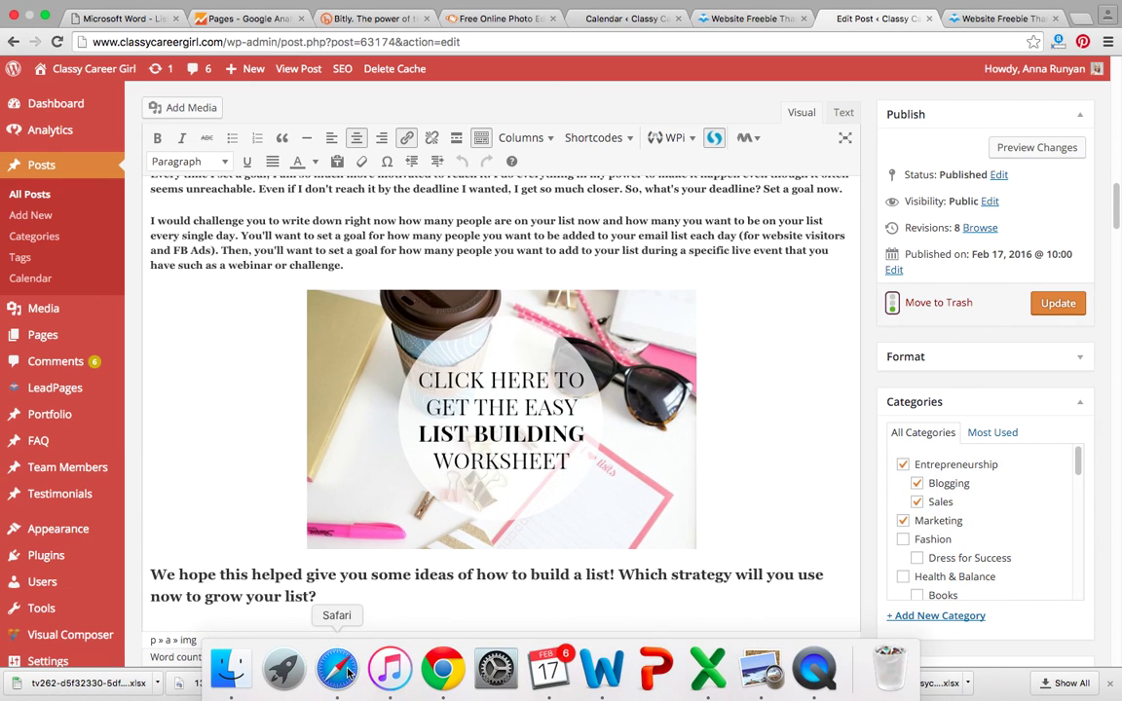
pyautogui.click(347, 672)
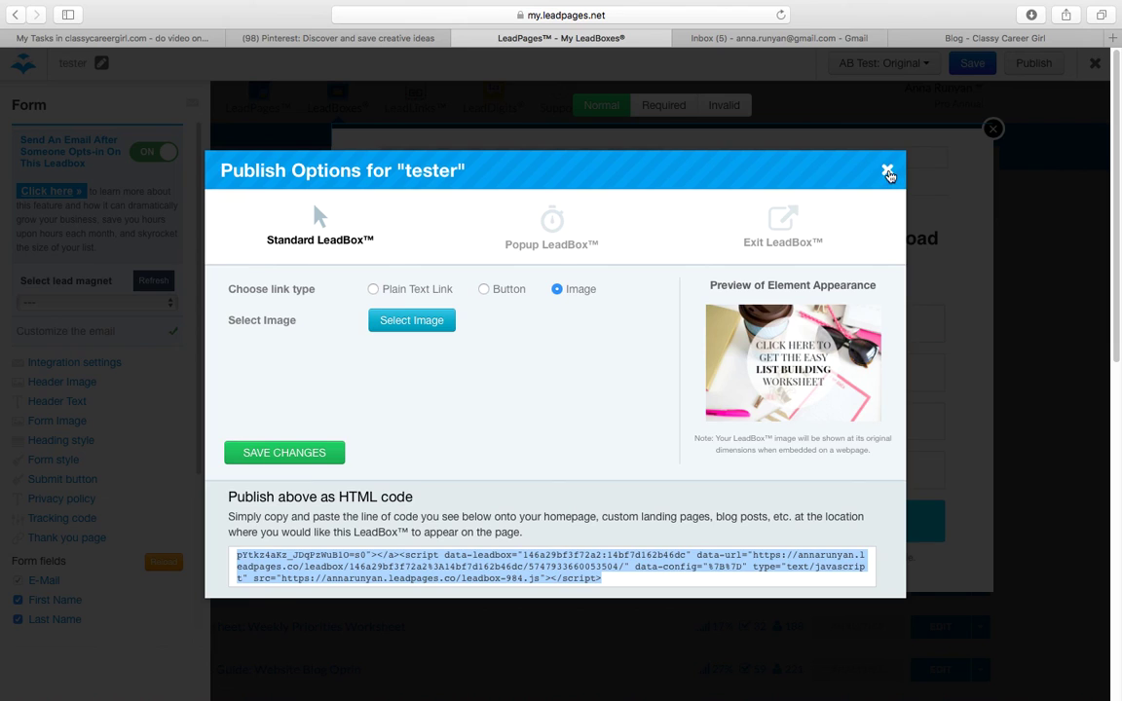
# Step: Leave the tester editor and view its analytics showing 0 optins and 0.00% conversion
pyautogui.click(887, 173)
pyautogui.click(1094, 65)
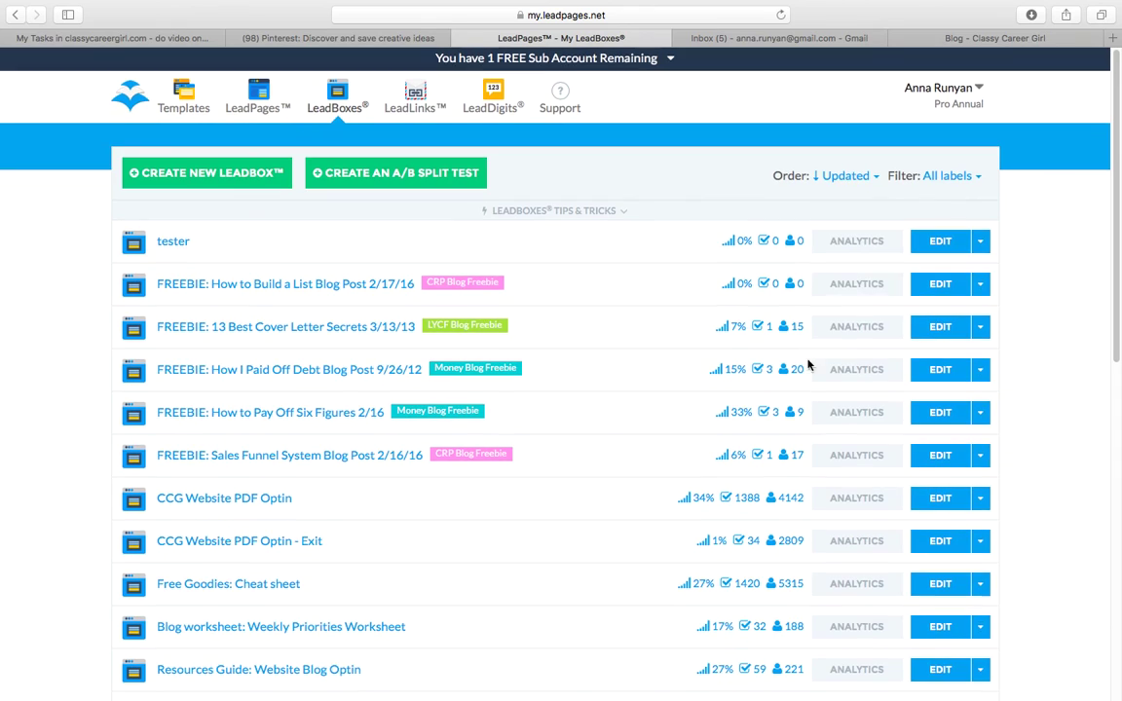
pyautogui.click(846, 247)
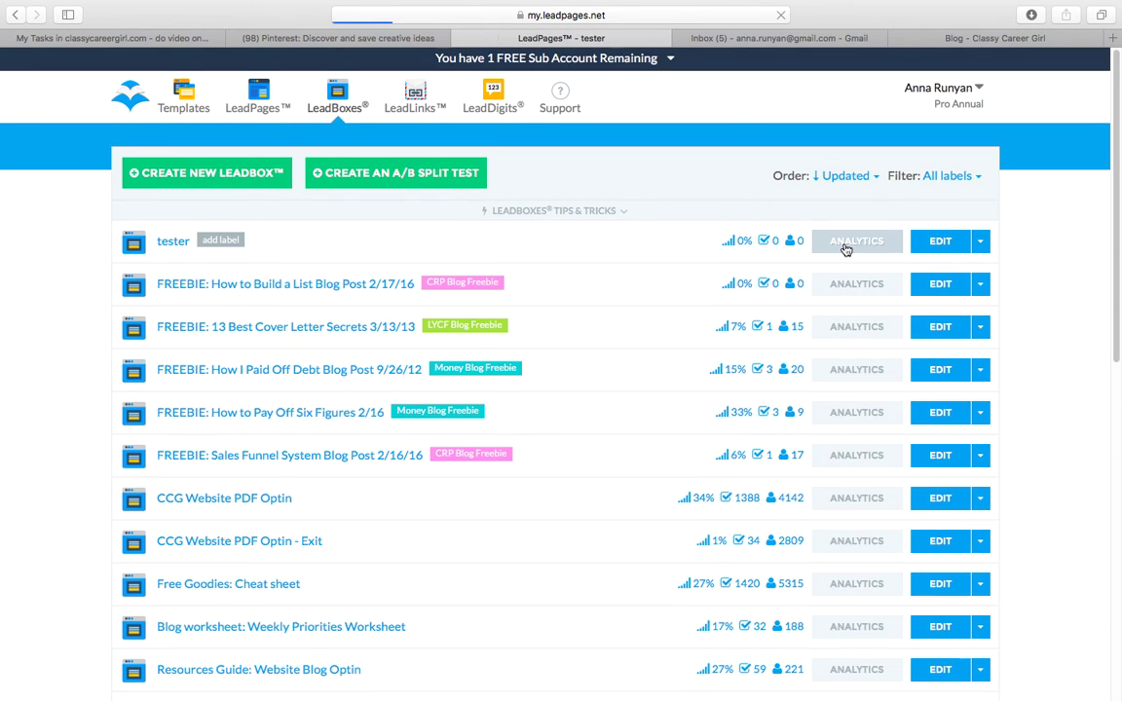
pyautogui.scroll(-5, 835, 370)
pyautogui.scroll(5, 834, 394)
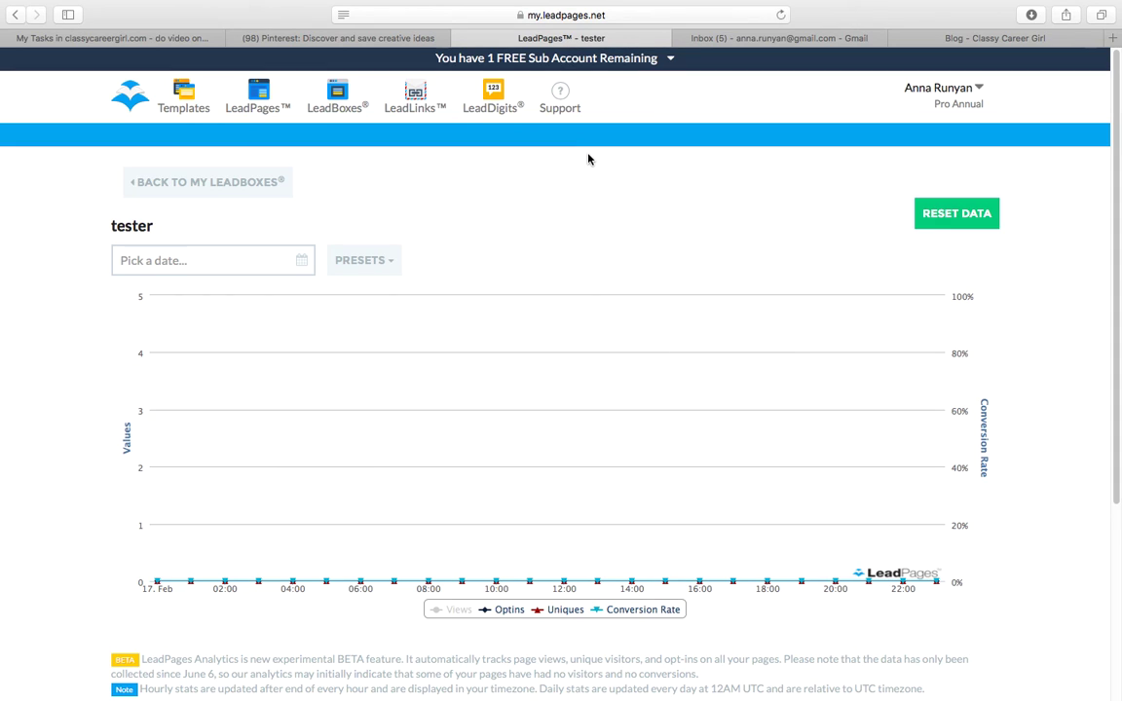